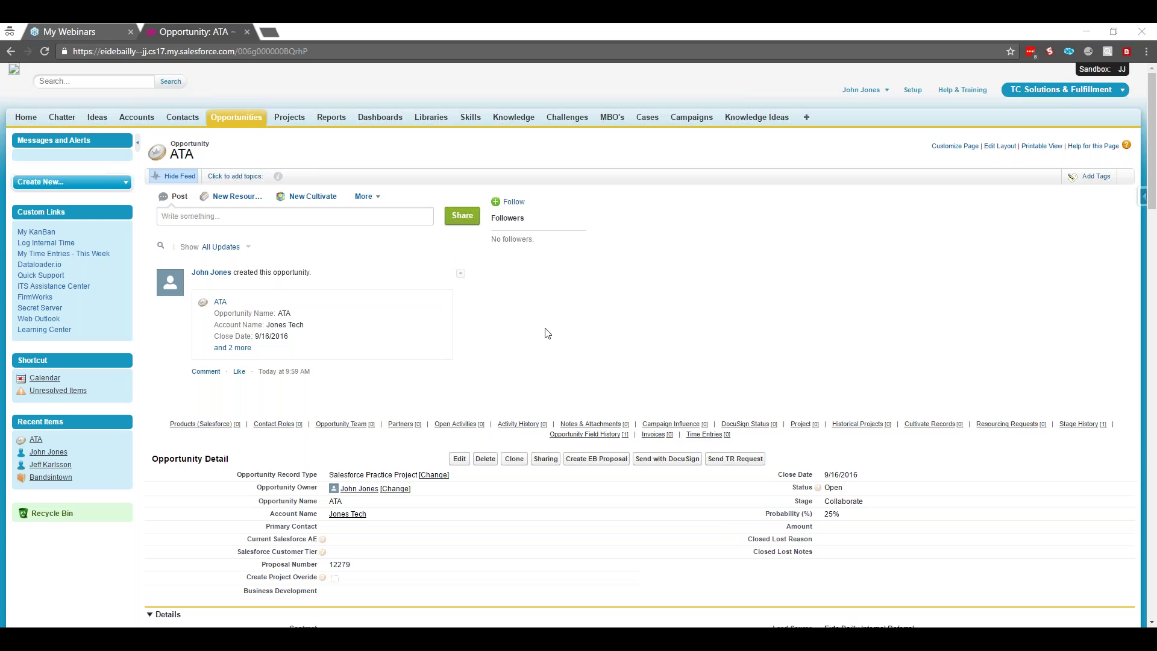
Scroll the ATA opportunity record down to its Opportunity Detail section
click(597, 326)
click(639, 301)
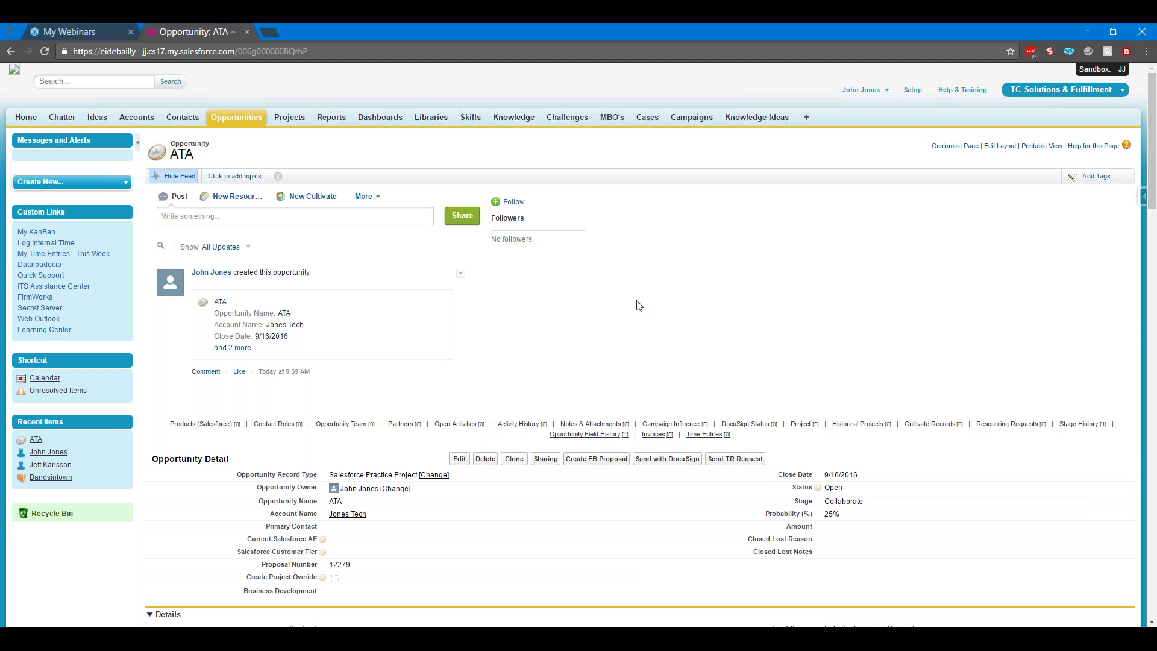
scroll(579, 309, down, 1)
scroll(581, 310, down, 2)
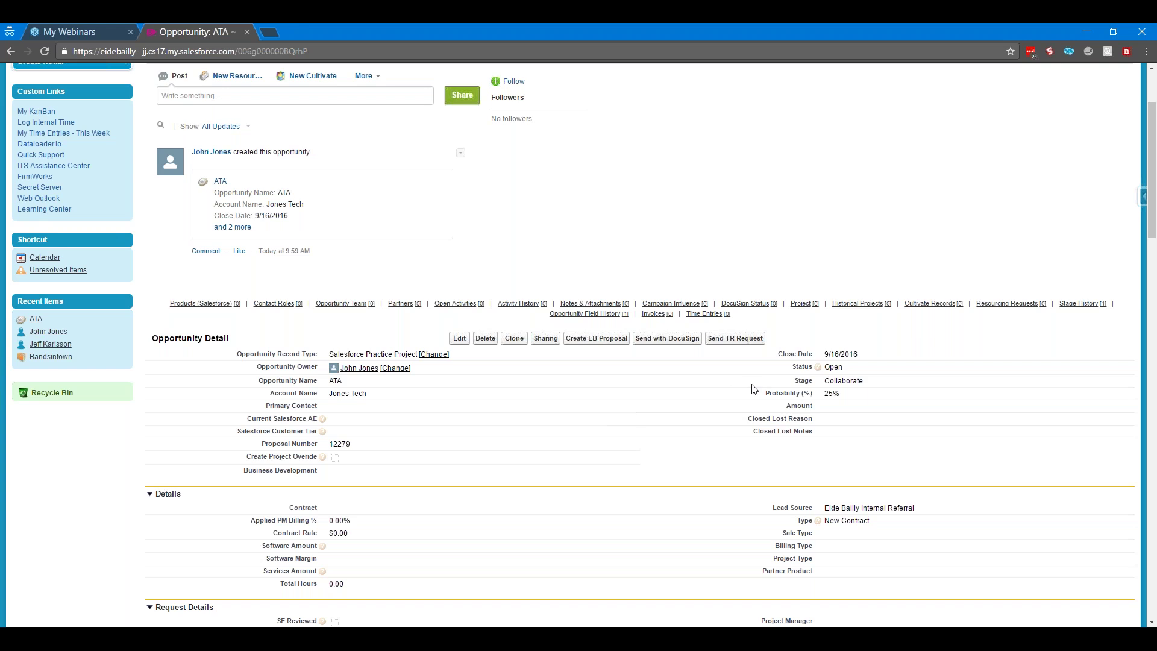
Inline-edit the opportunity's Status and keep it set to Open
double_click(881, 365)
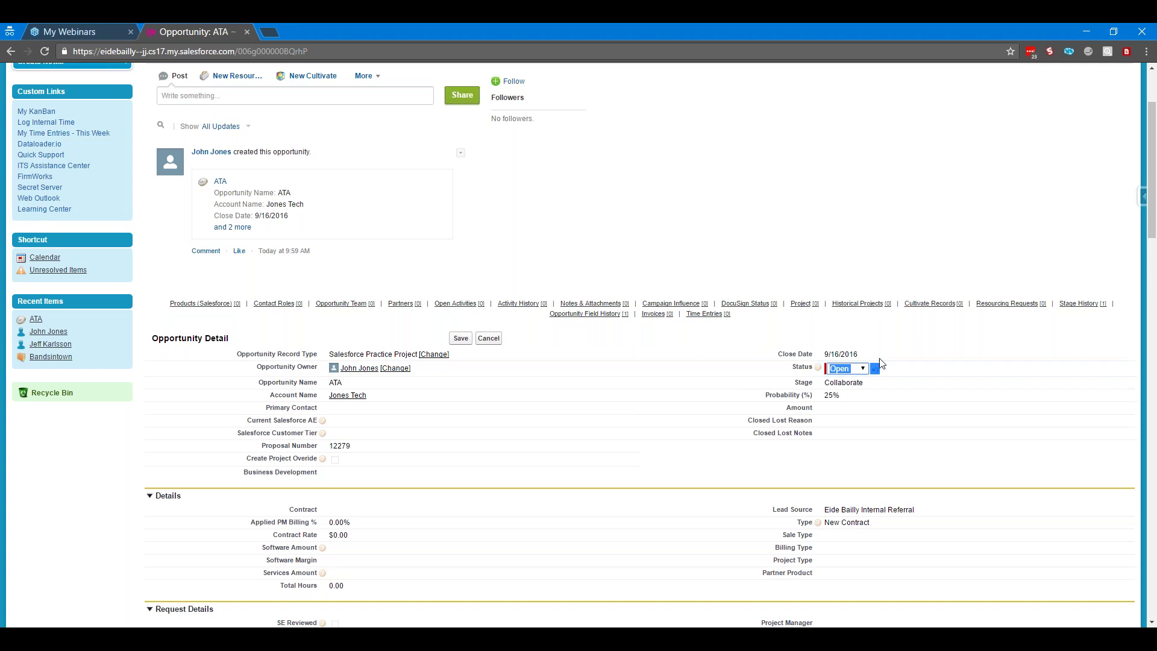
click(866, 372)
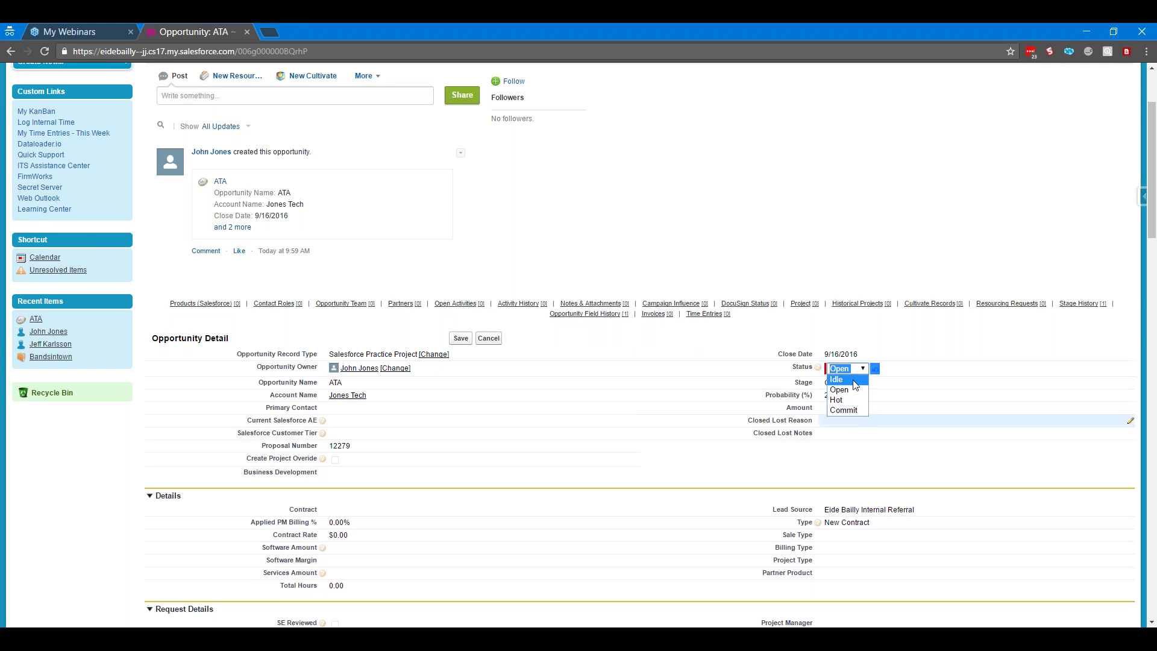
click(855, 390)
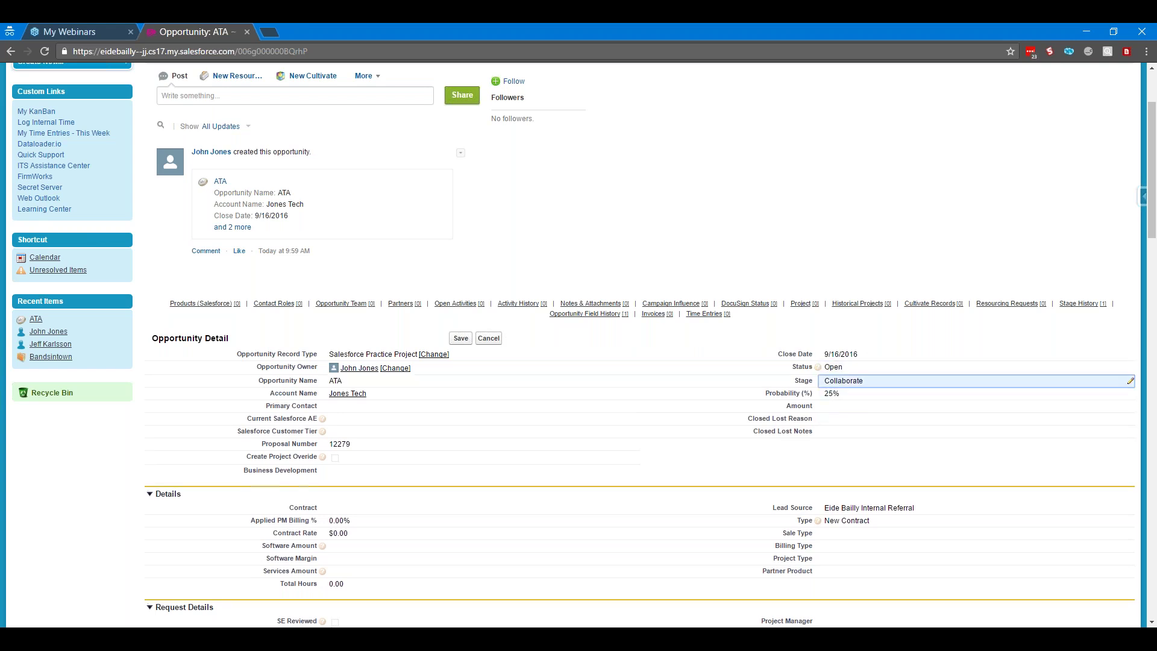
Choose Closed Lost as the Stage in the Dependent Fields dialog
double_click(862, 380)
click(603, 213)
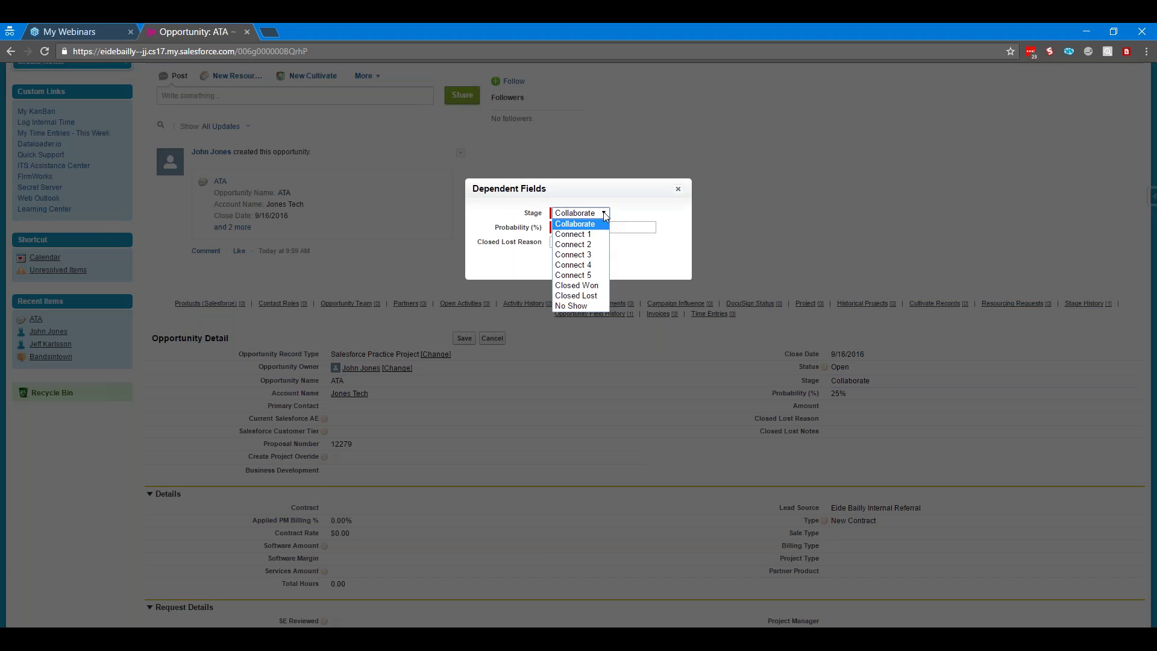
click(595, 296)
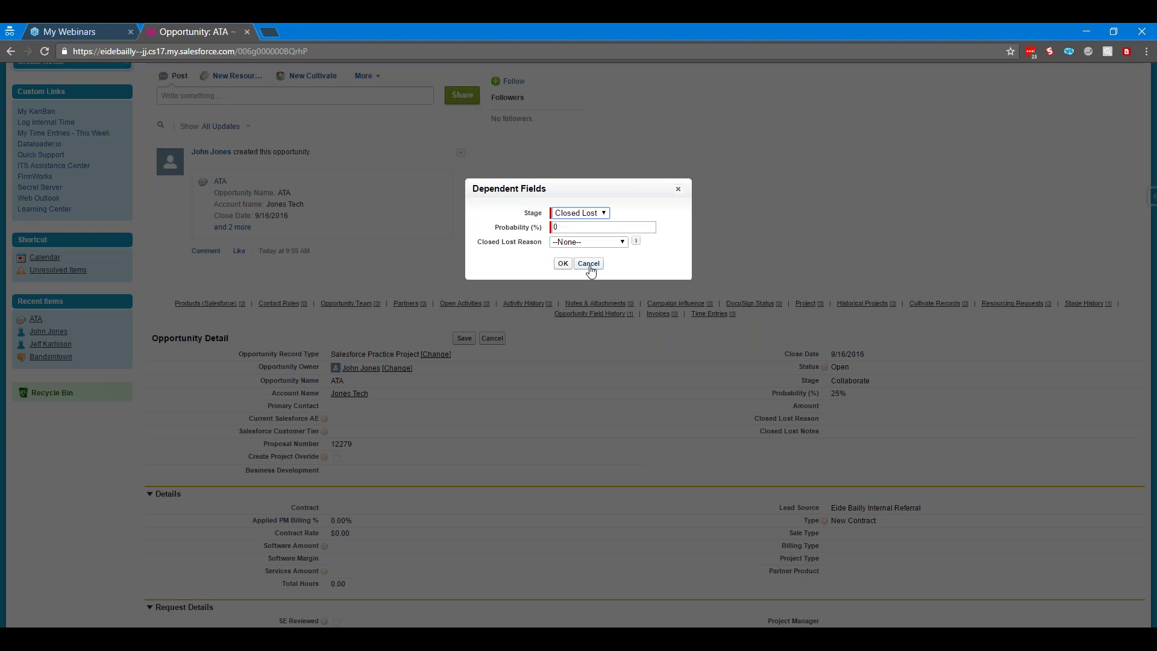
Apply the Closed Lost stage and open the opportunity owner's profile in a new tab
click(563, 264)
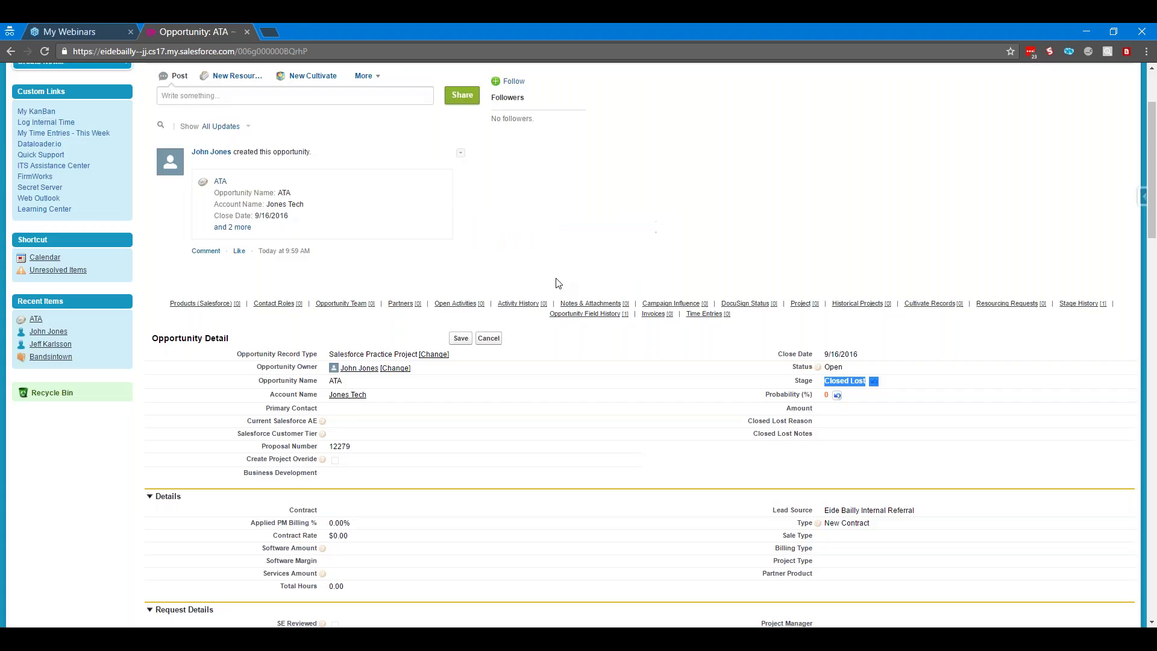
right_click(361, 374)
click(409, 380)
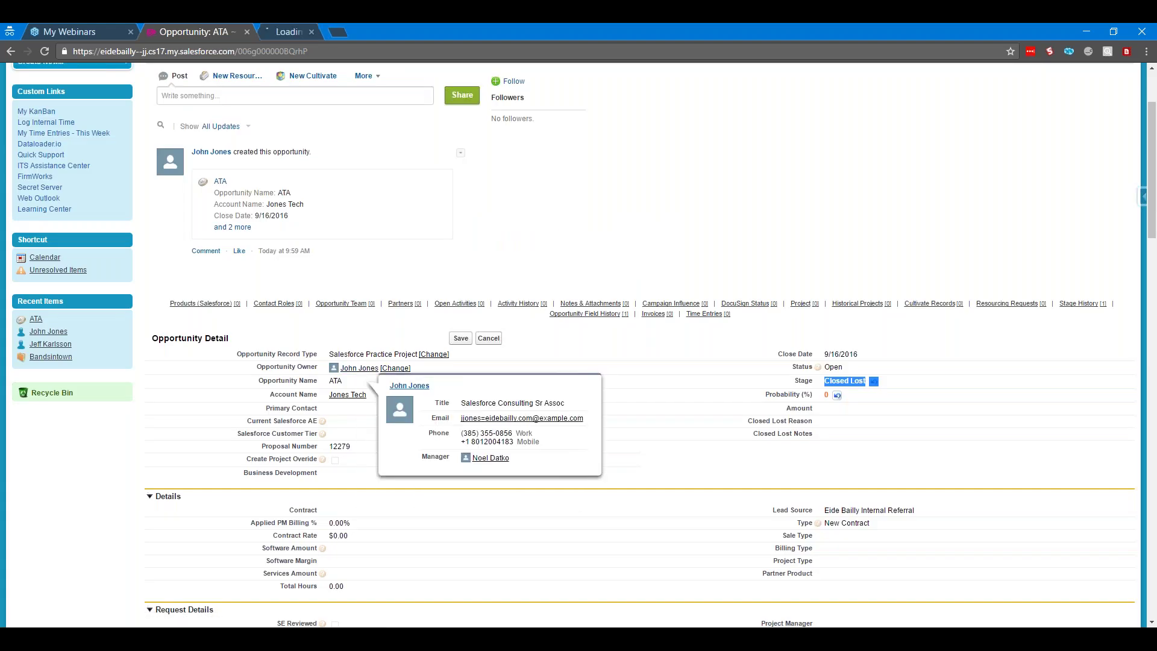
click(328, 34)
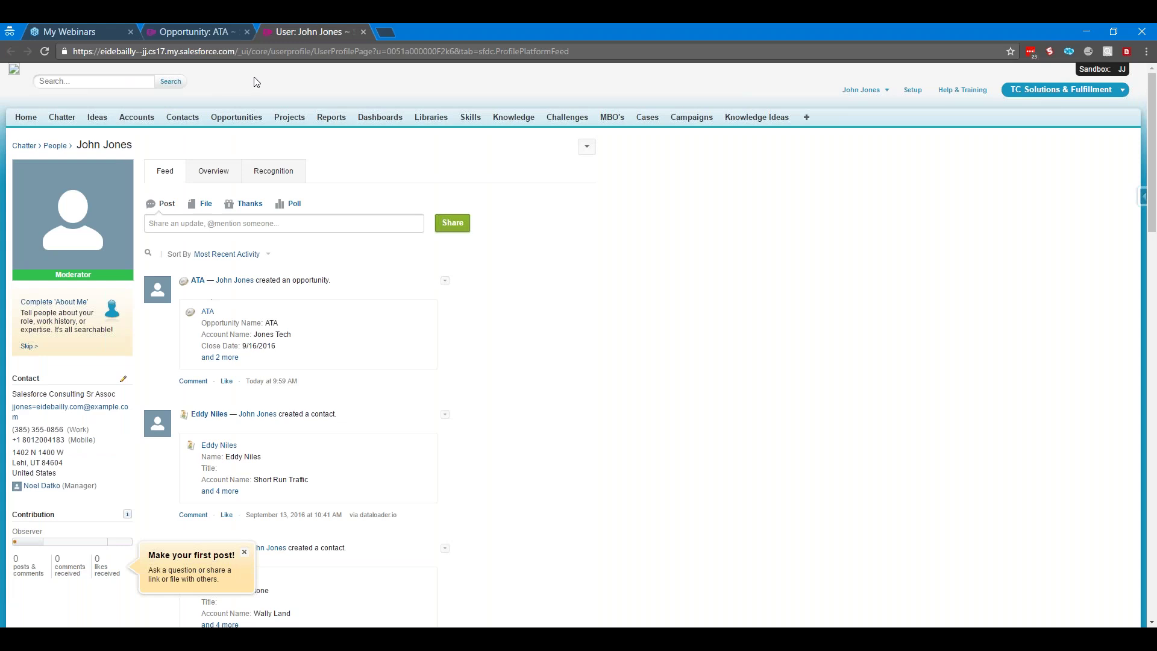
On the Jones Tech account, try Status Inactive, then cancel so it stays Active
click(147, 118)
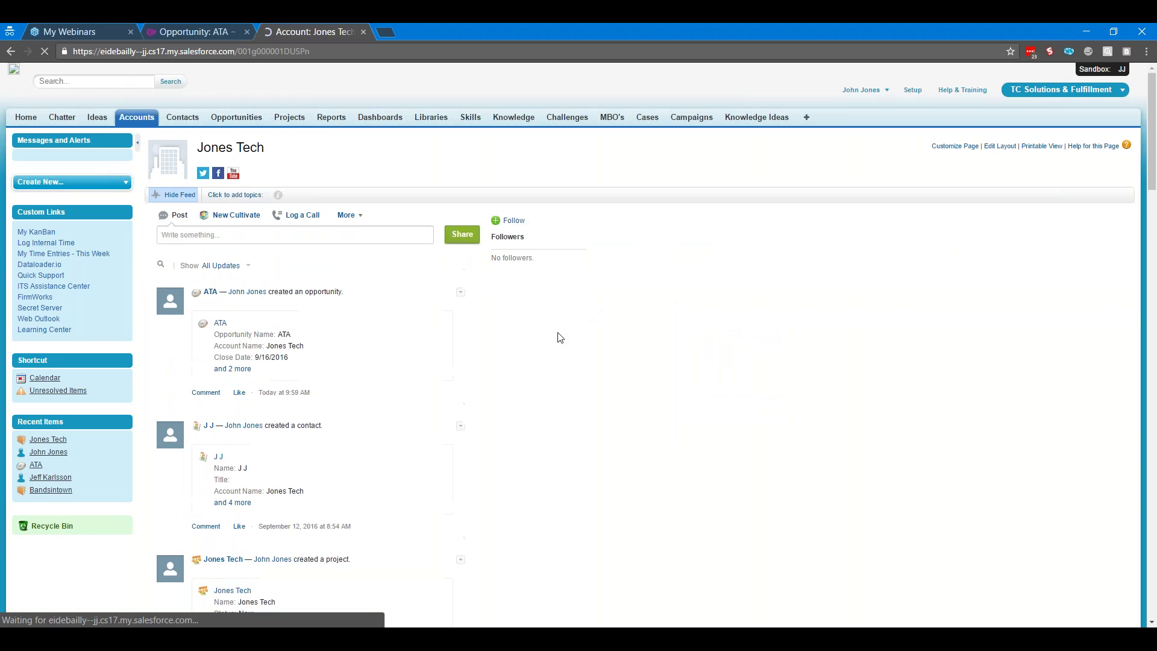
scroll(557, 346, down, 7)
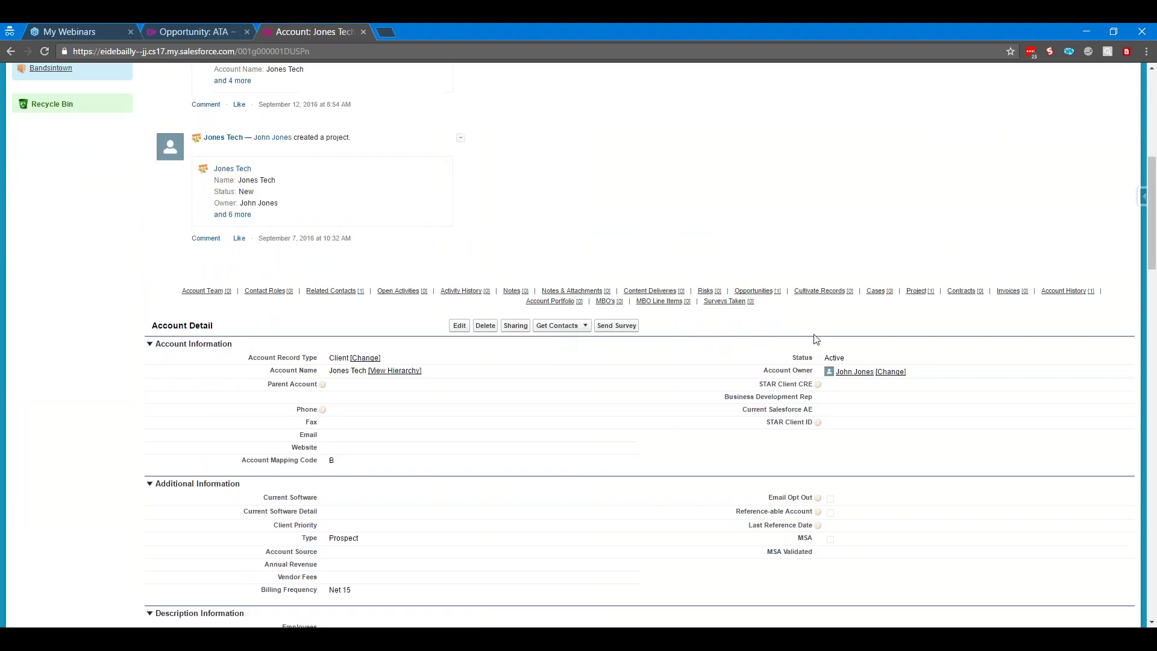
double_click(852, 359)
click(854, 360)
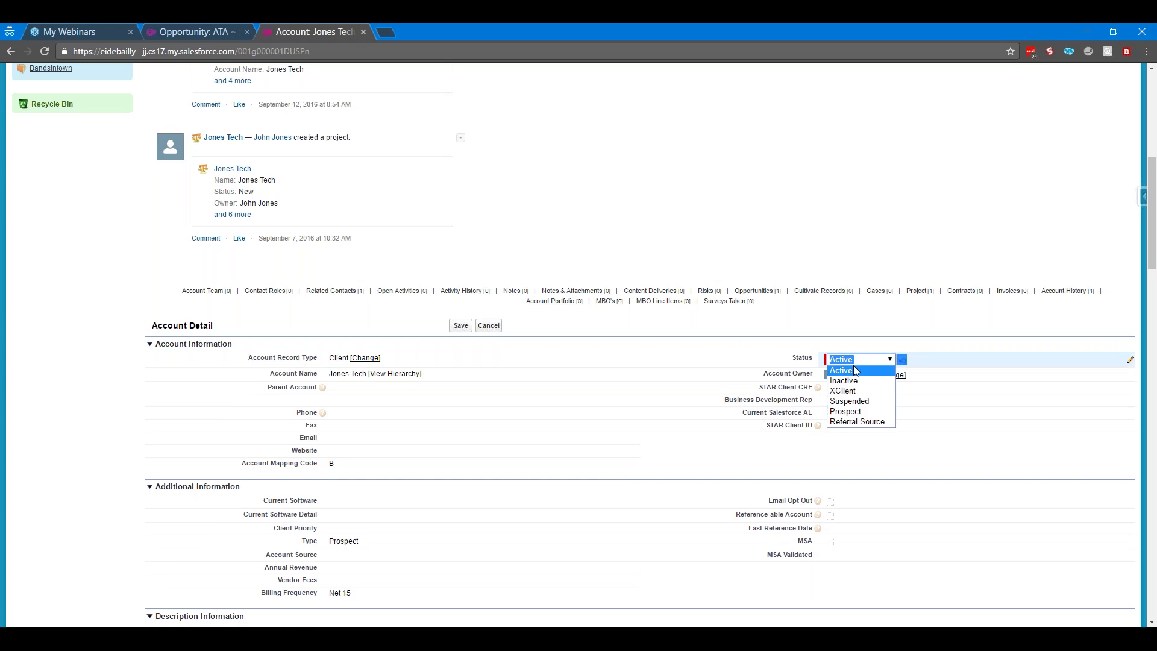
click(858, 380)
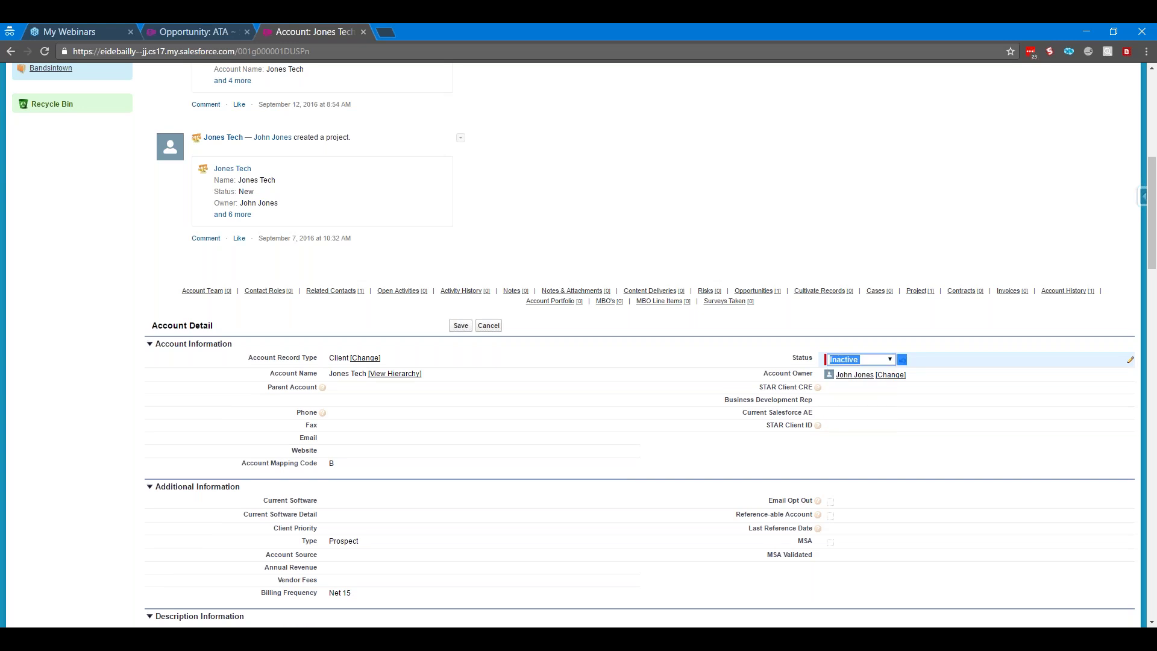
click(488, 326)
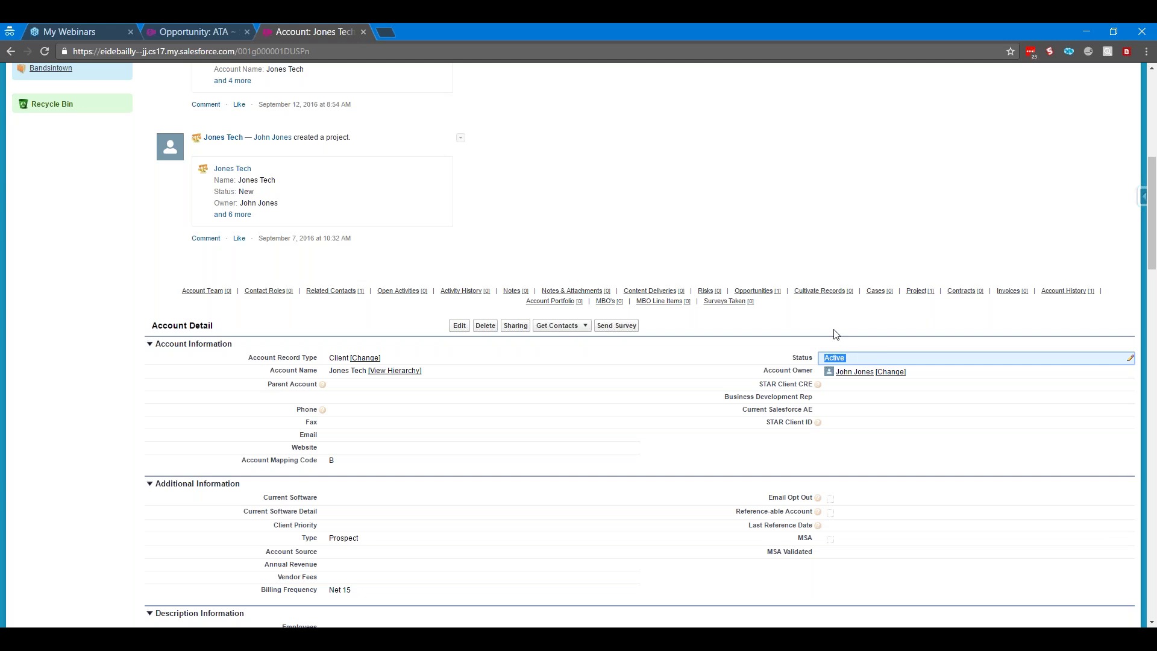
click(798, 335)
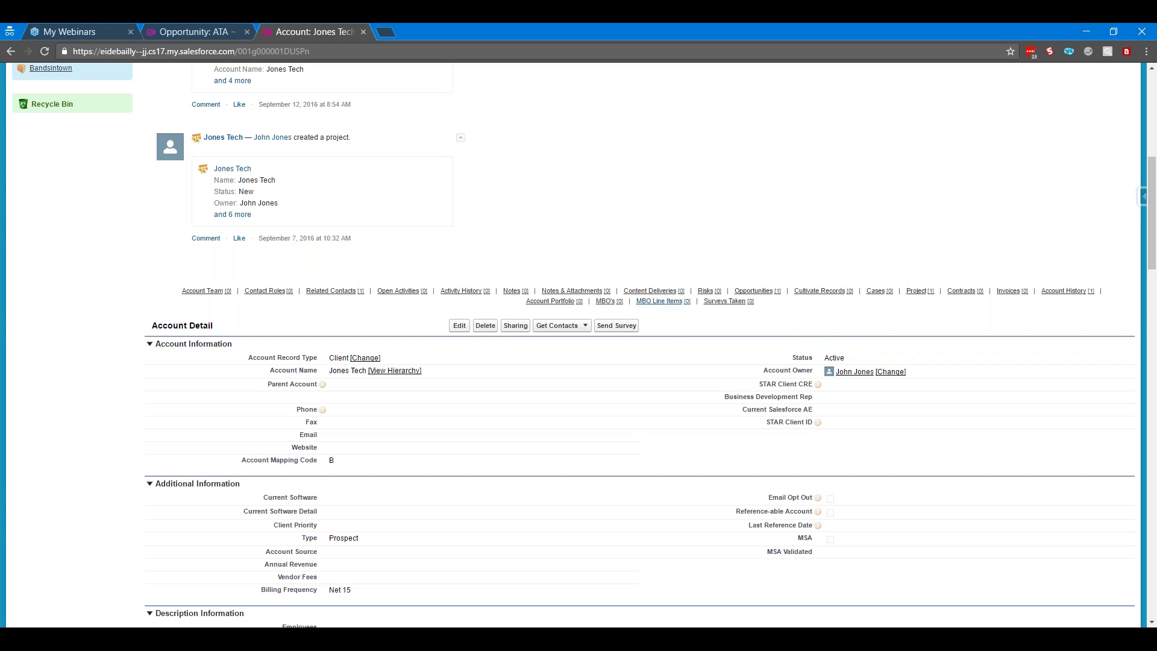
scroll(798, 335, up, 1)
scroll(646, 283, up, 6)
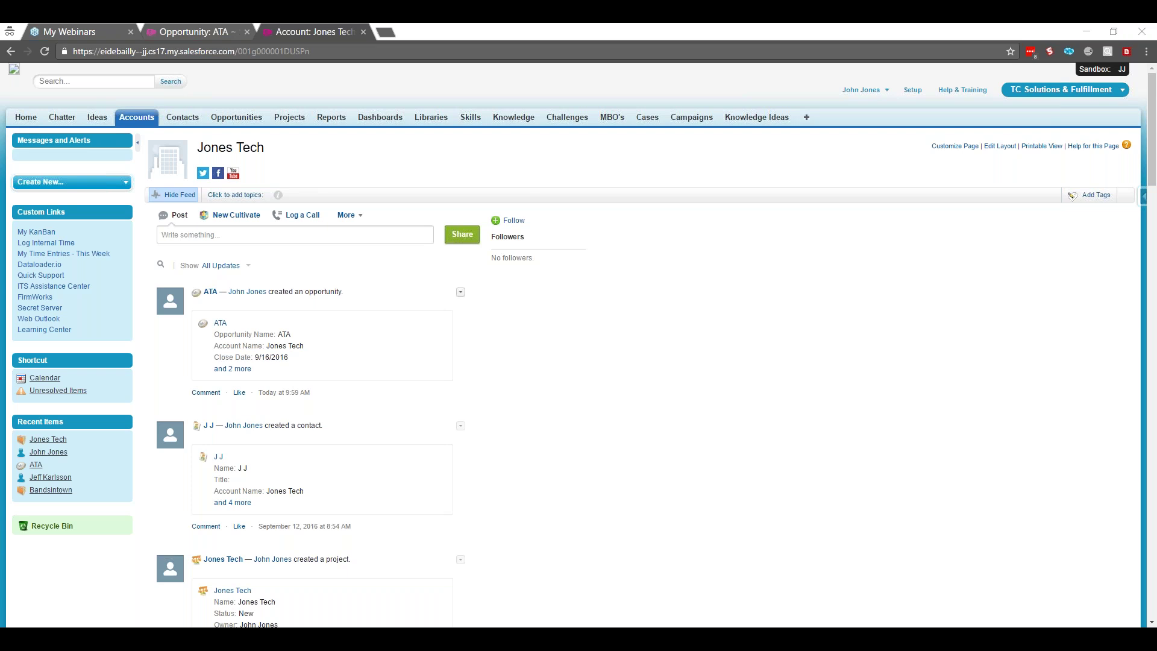
Reopen ATA from Recent Opportunities and scroll to its empty Activity History list
click(236, 117)
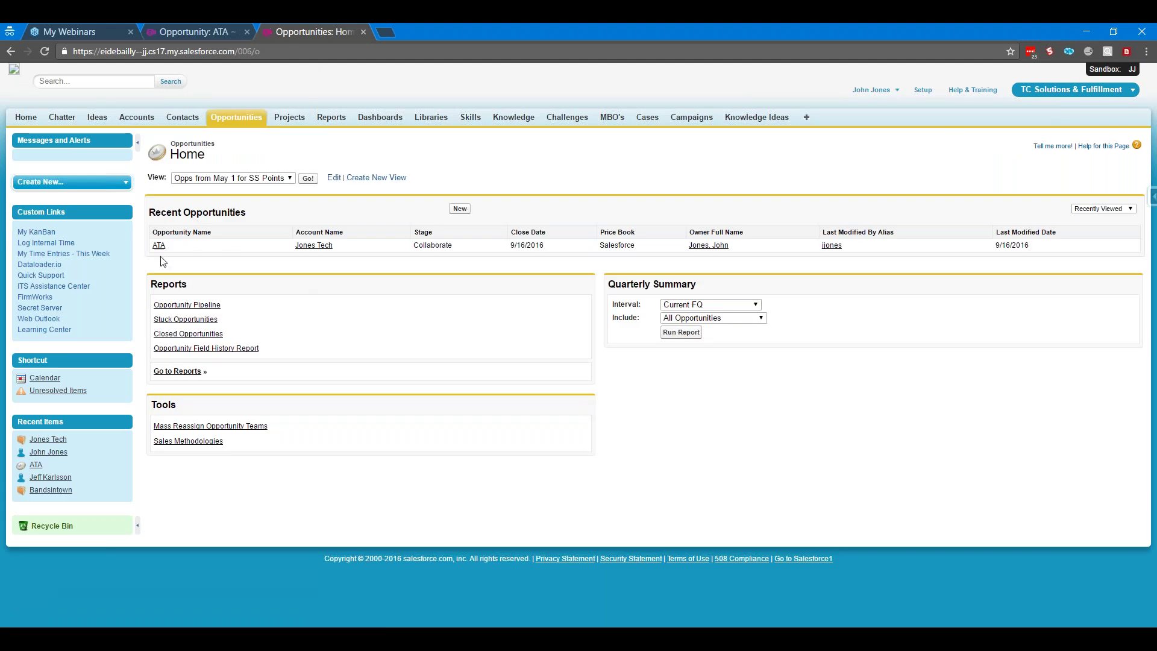
click(158, 245)
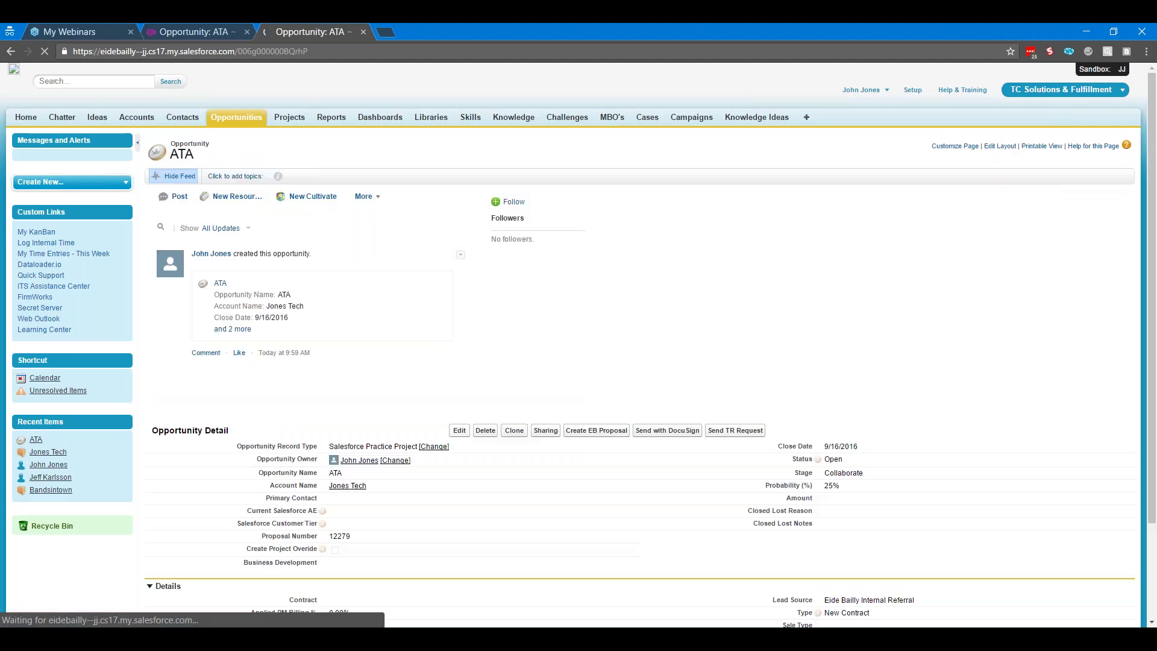
scroll(624, 378, down, 2)
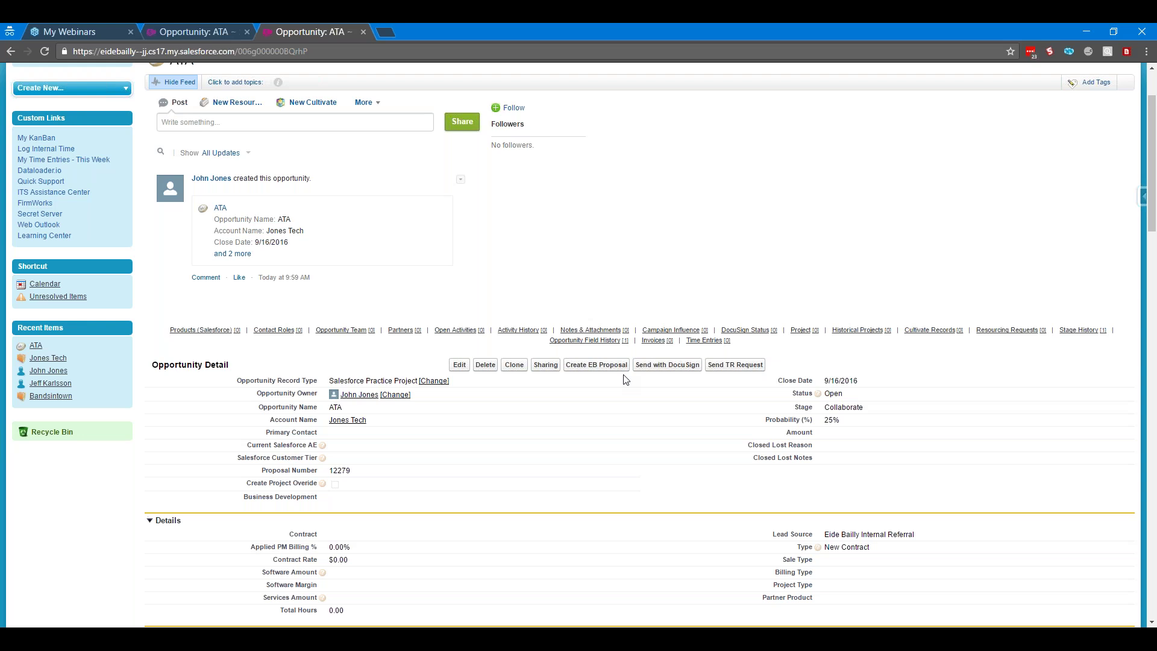
scroll(624, 378, down, 15)
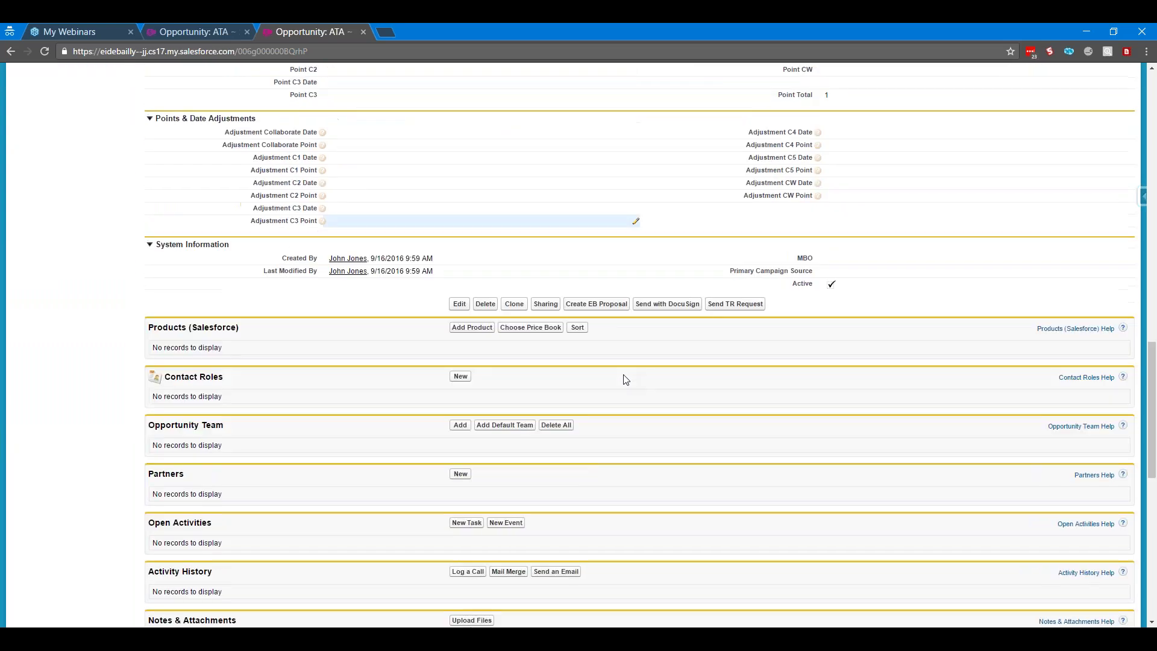
scroll(625, 379, down, 1)
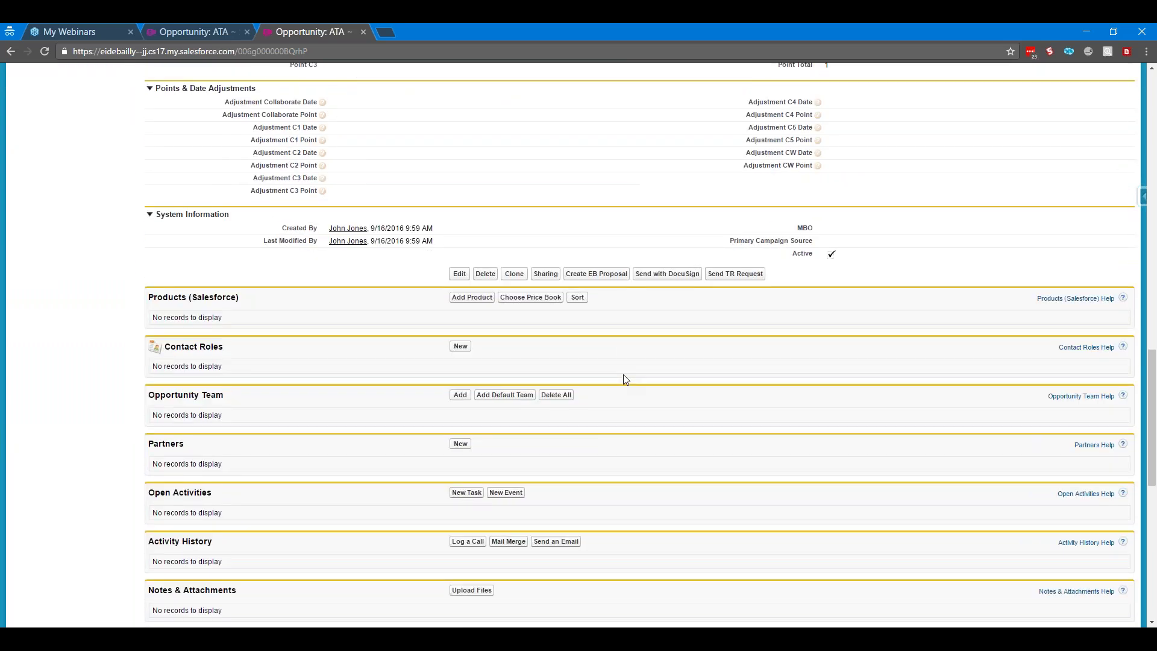
scroll(625, 380, down, 1)
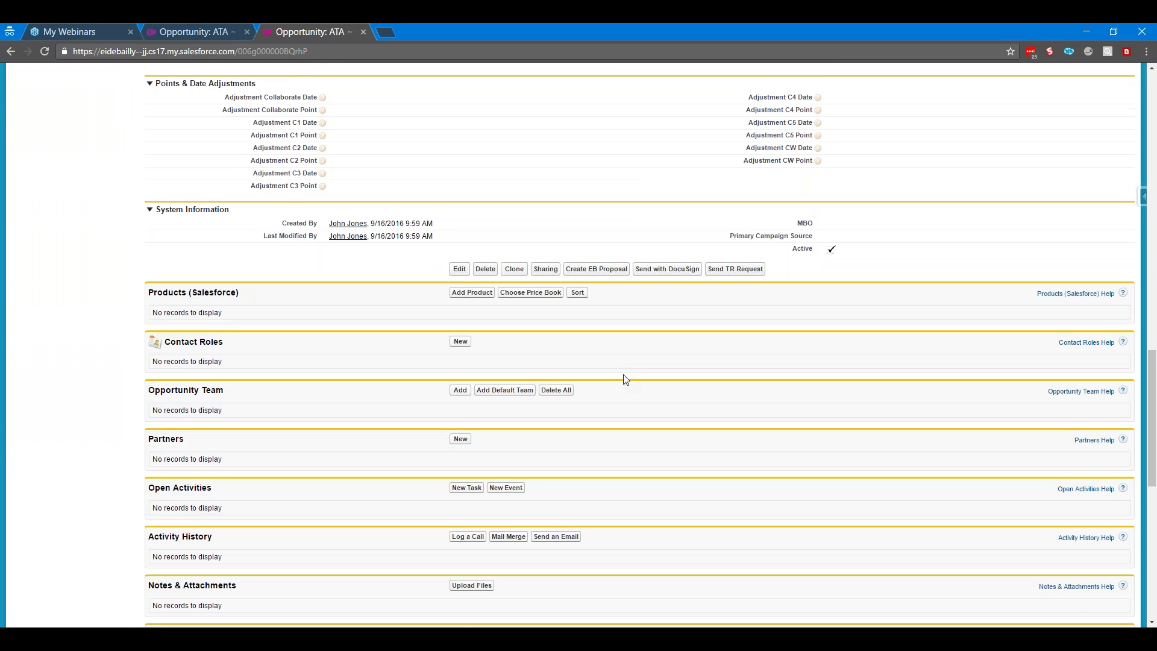
scroll(625, 380, down, 4)
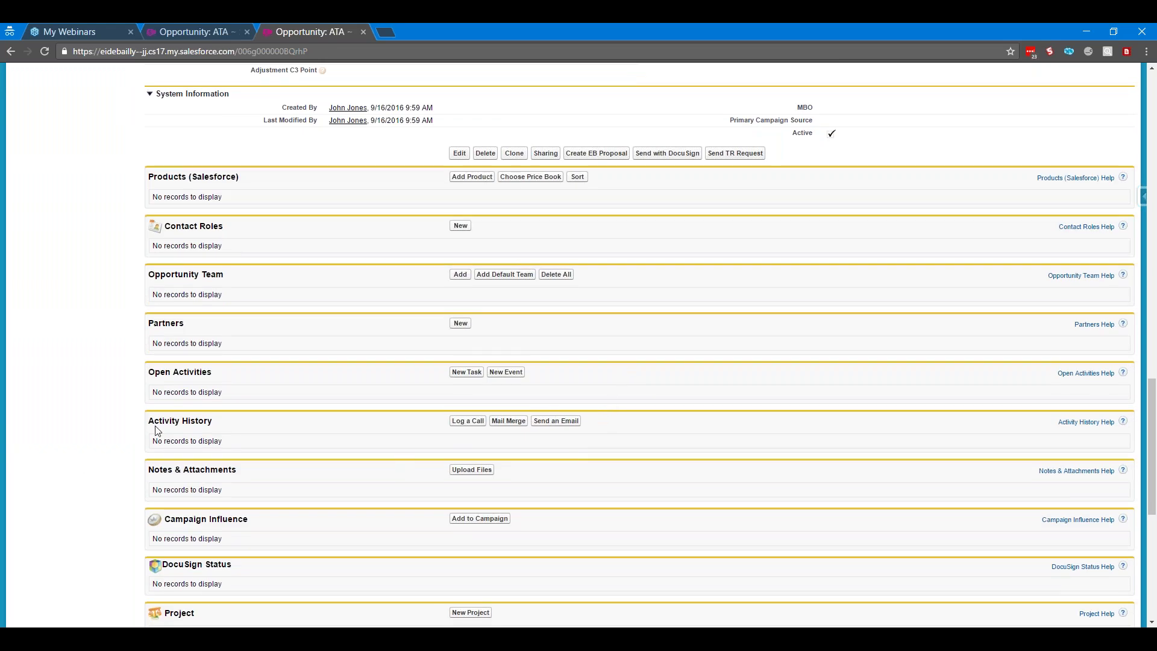
drag(148, 420, 220, 416)
click(533, 437)
Go to your name > My Settings > Email > My Email to Salesforce
scroll(687, 433, up, 1)
scroll(688, 433, up, 15)
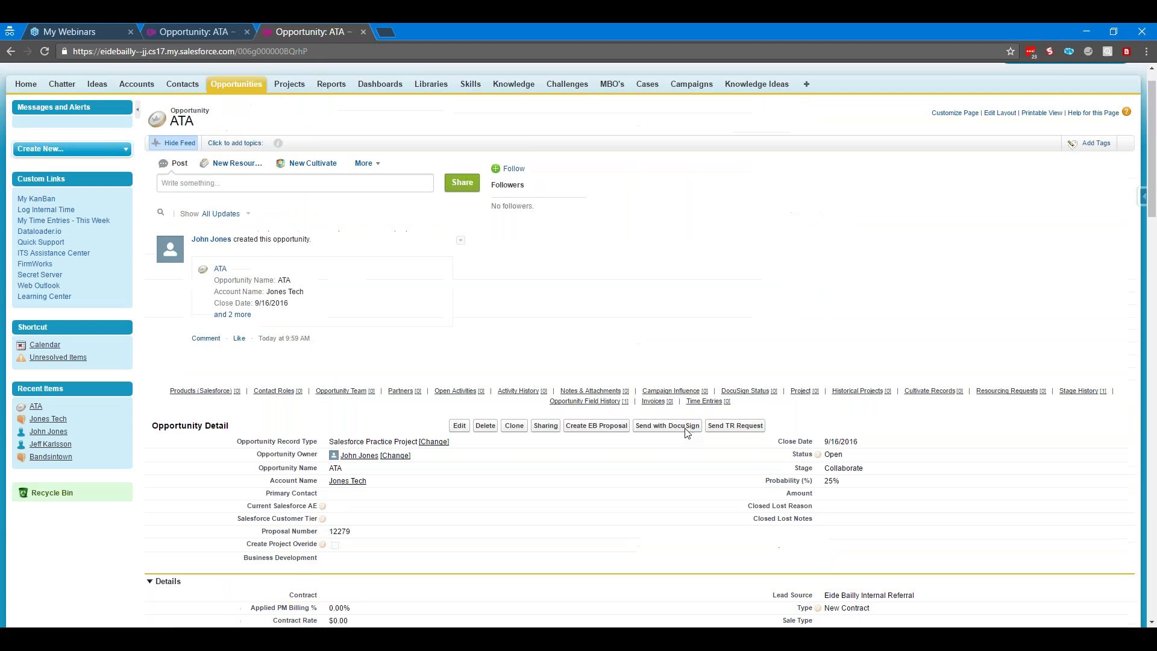
click(857, 92)
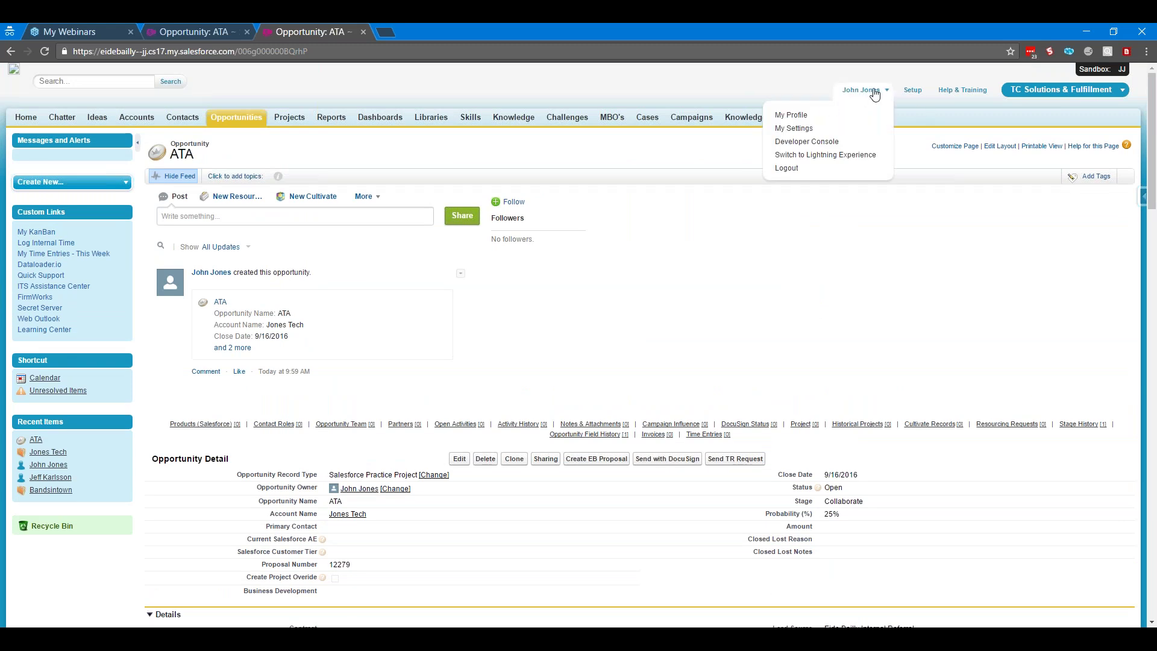
click(811, 128)
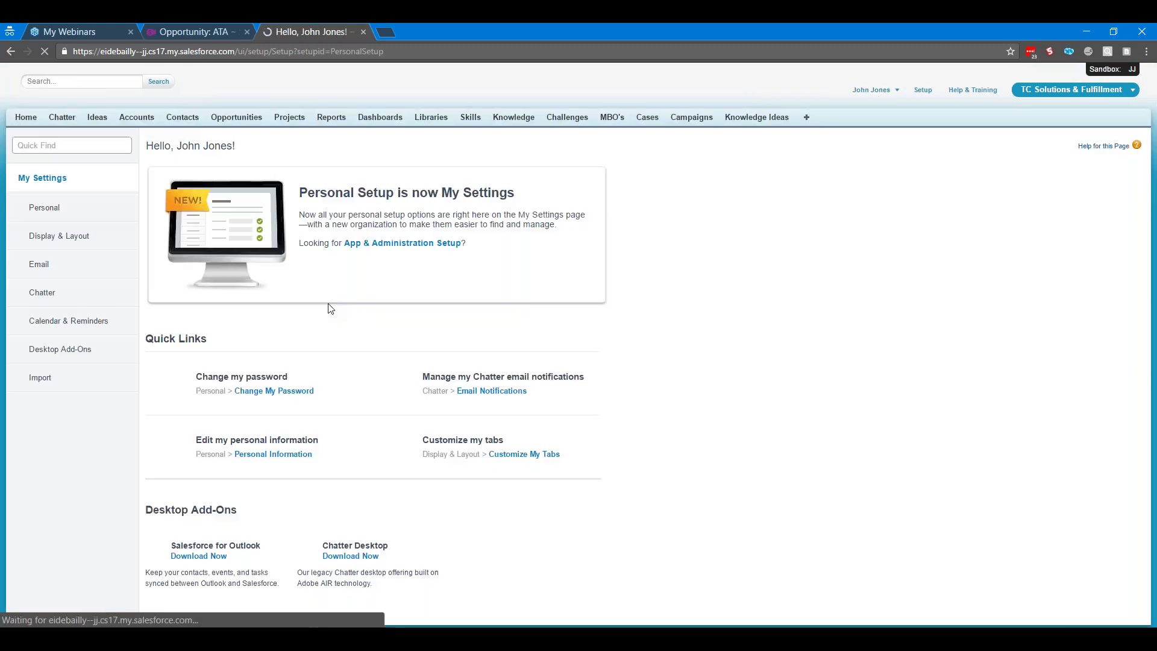
click(39, 264)
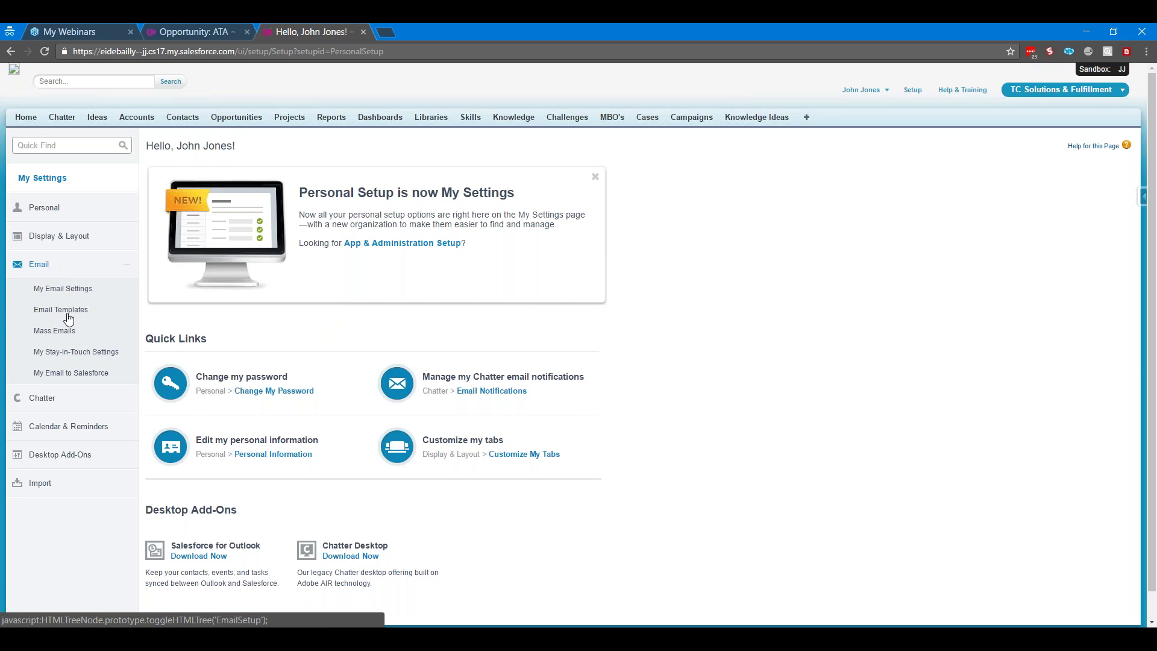
click(74, 374)
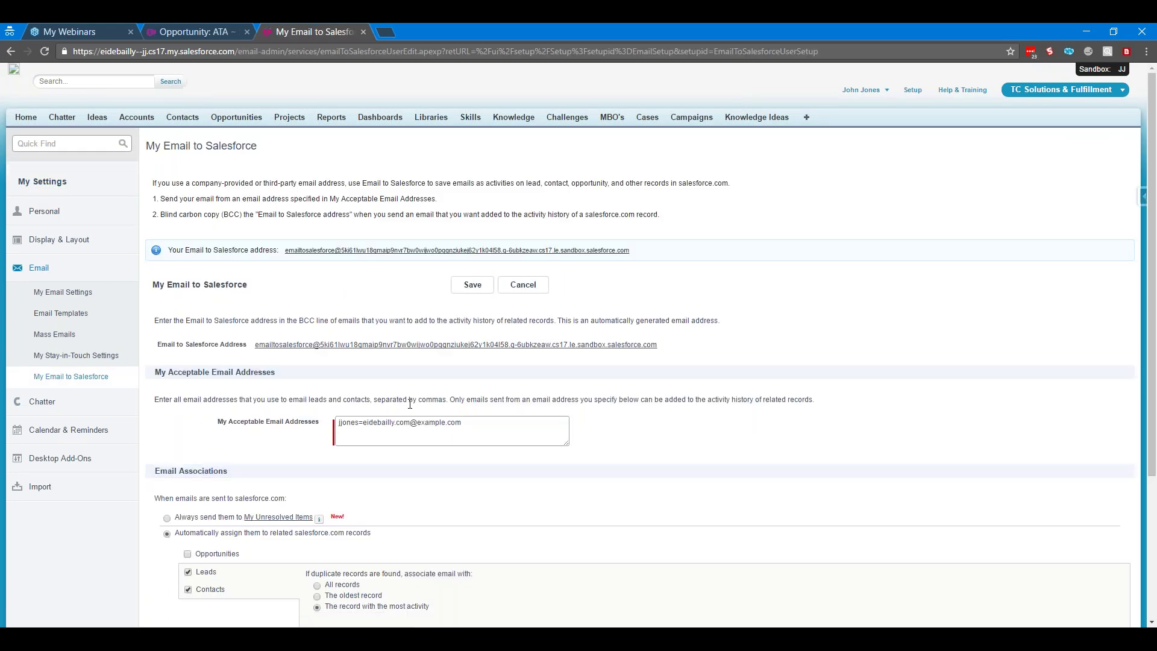
Highlight the personal Email to Salesforce address and review the page's settings
drag(659, 346, 256, 346)
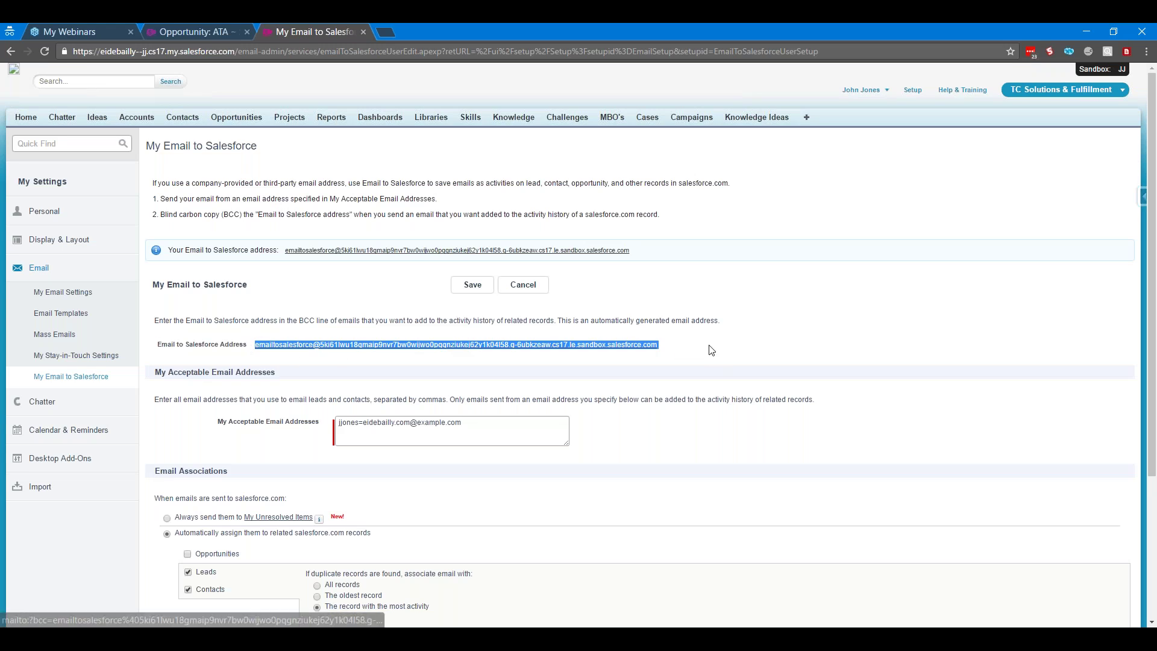
click(677, 341)
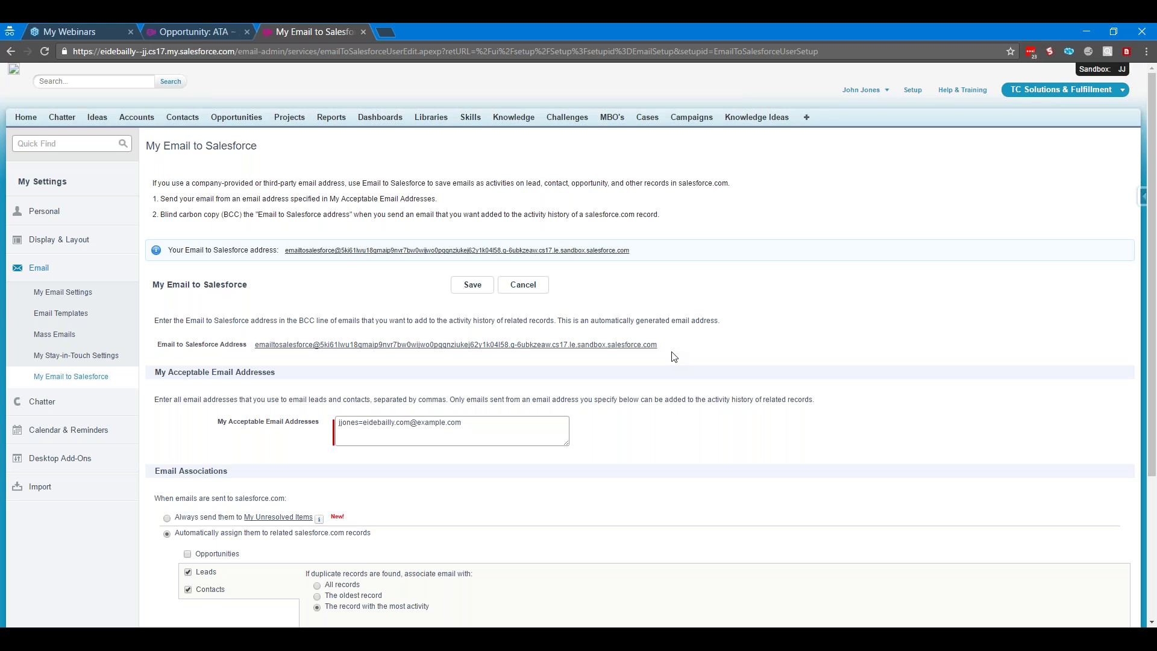
scroll(674, 357, down, 1)
scroll(213, 403, down, 3)
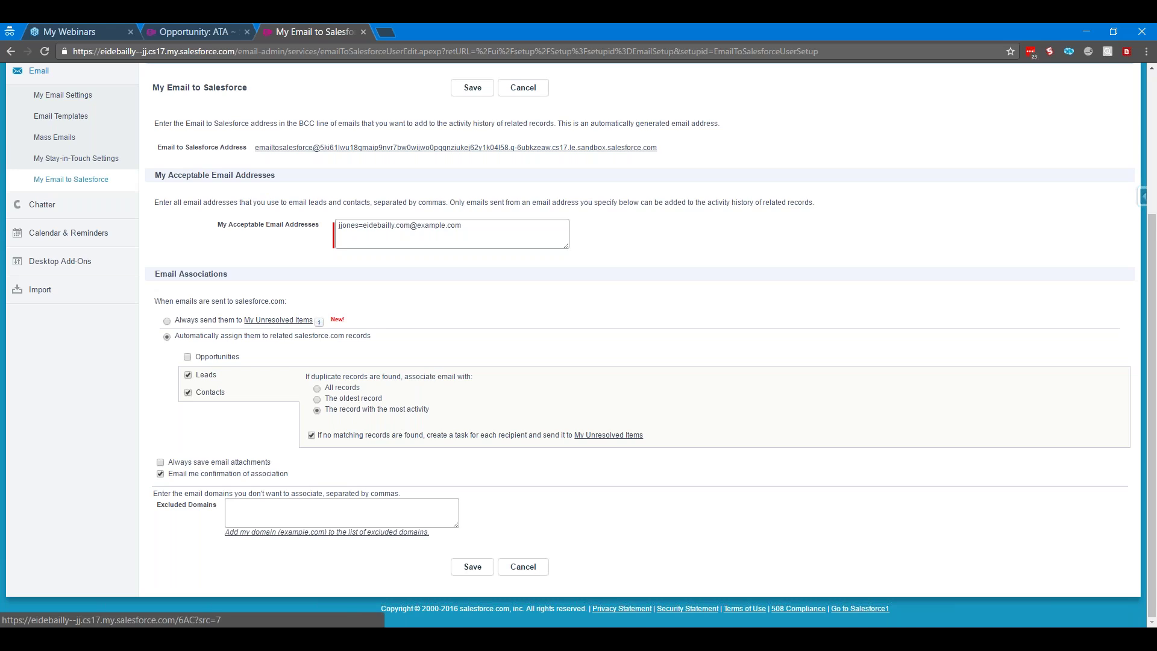
scroll(578, 340, up, 1)
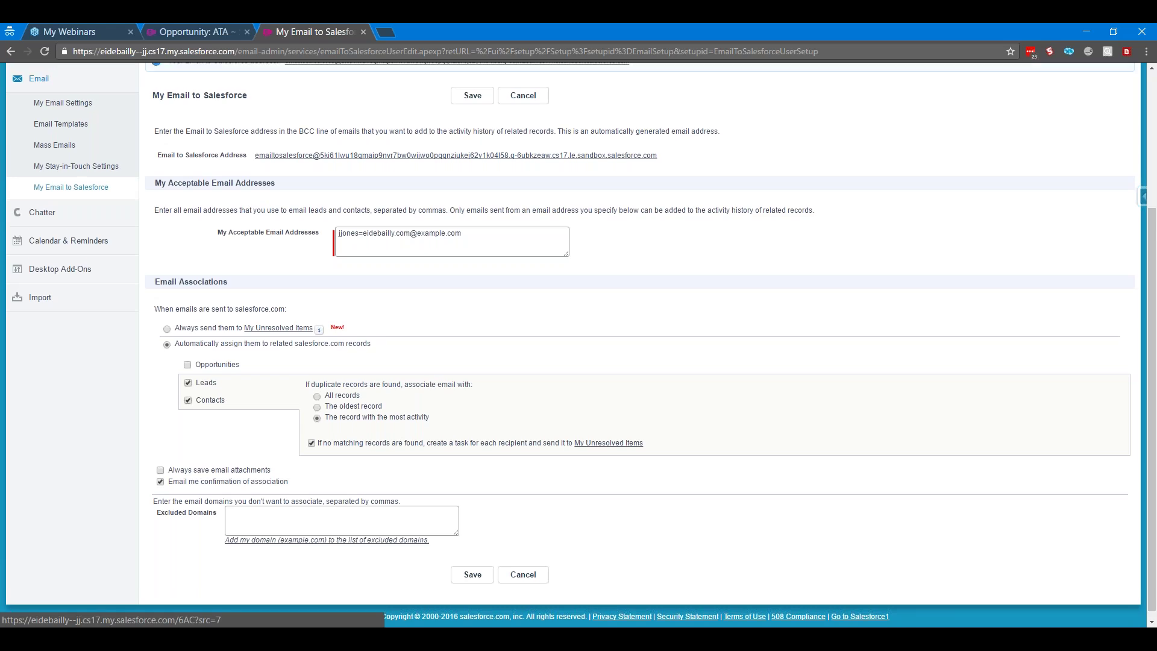
scroll(579, 341, up, 3)
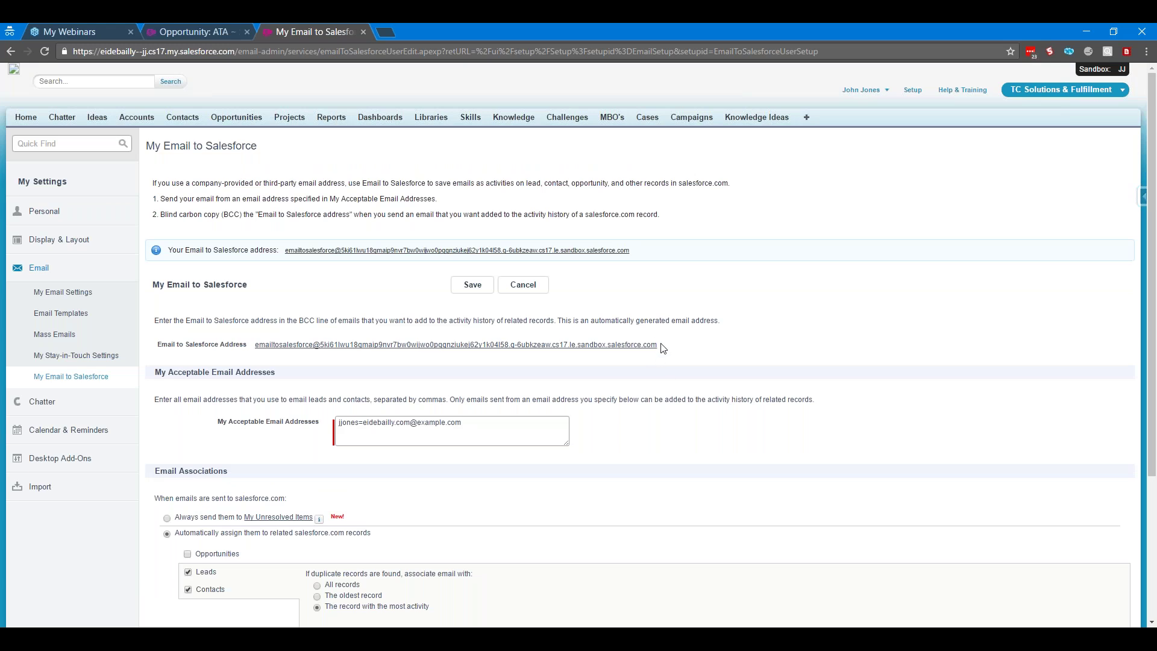
Copy the Email to Salesforce address, briefly opening and closing a private browser tab
drag(663, 347, 255, 352)
key(ctrl+c)
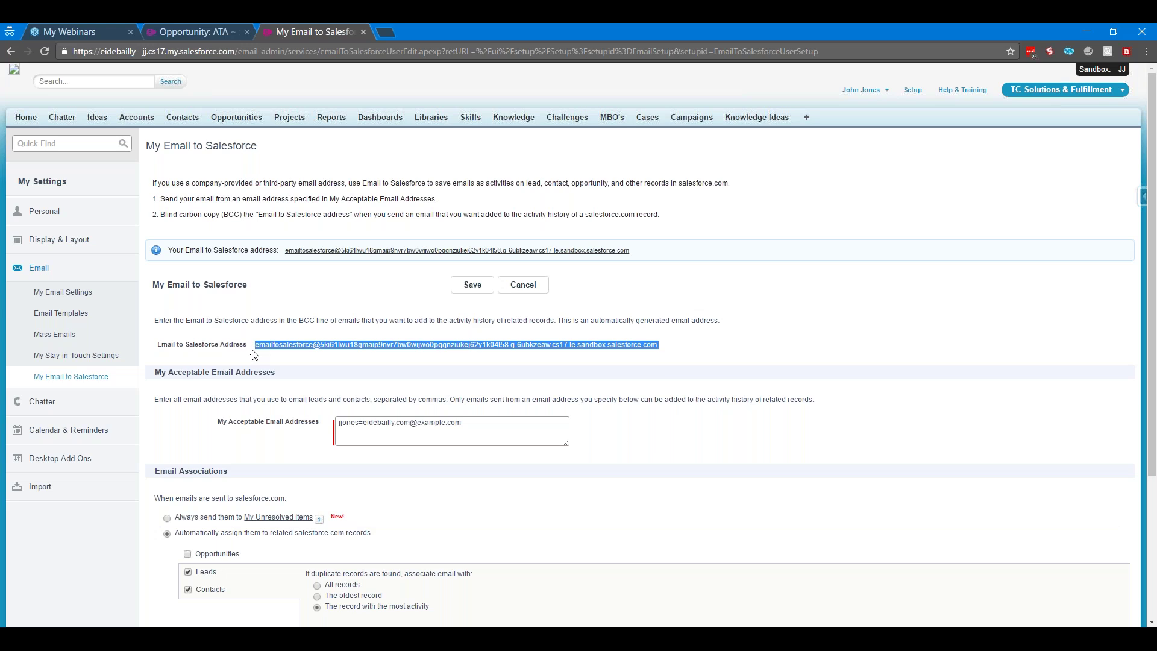
click(385, 32)
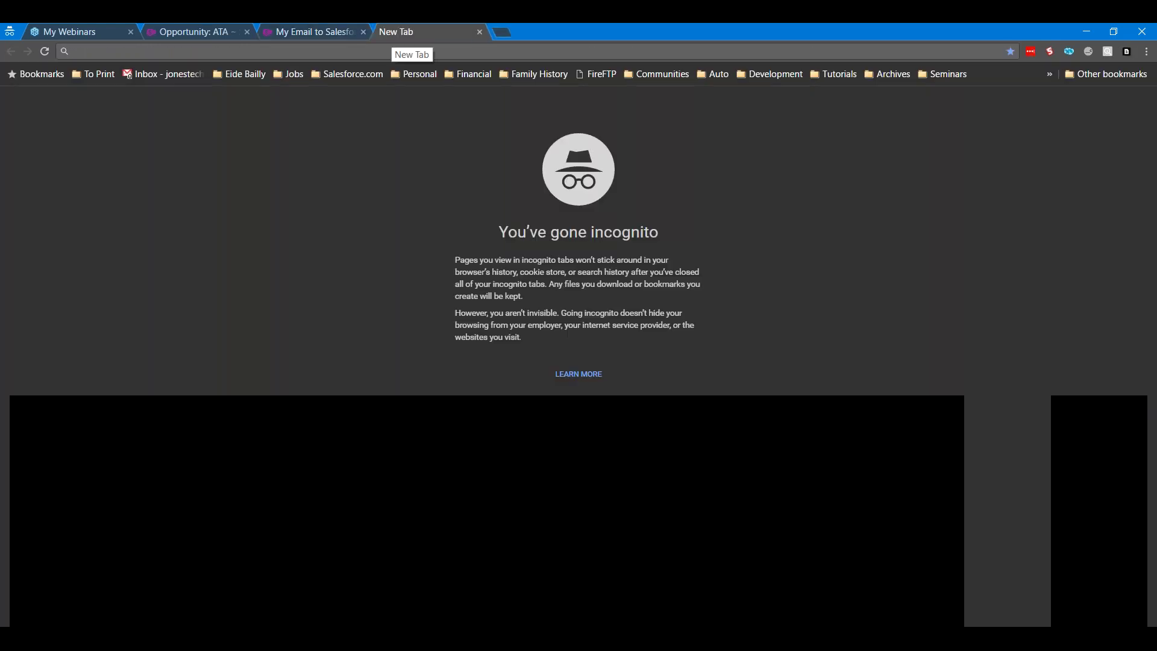
text(gmail.com)
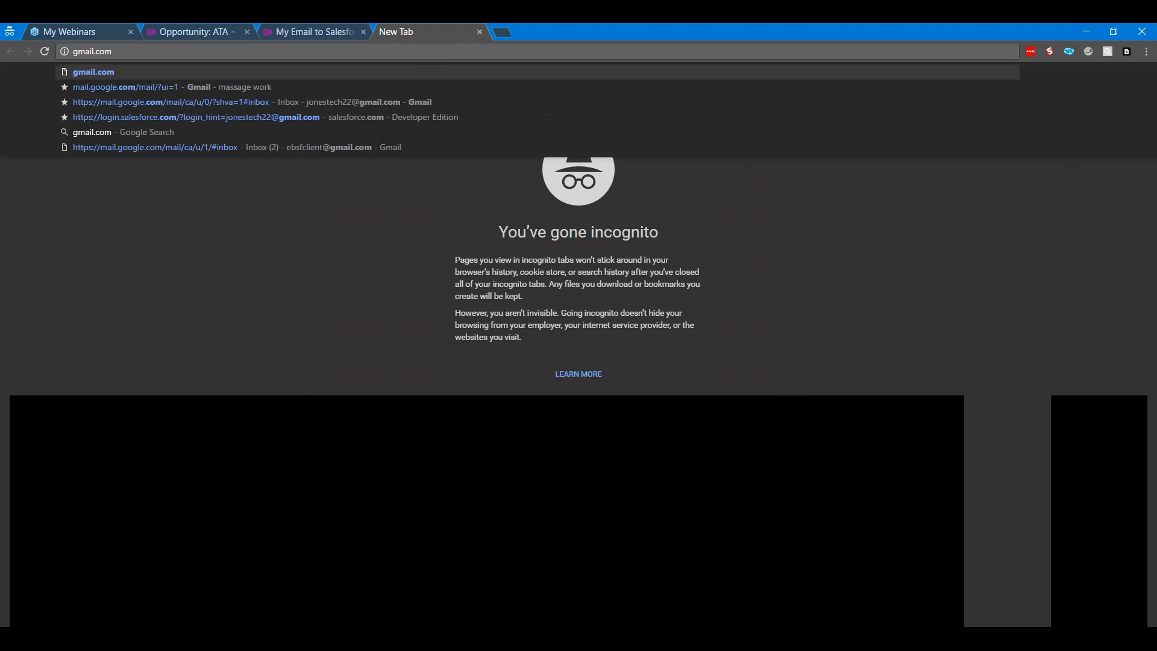
key(BackSpace)
key(BackSpace)
key(BackSpace)
key(BackSpace)
key(BackSpace)
key(BackSpace)
key(BackSpace)
key(BackSpace)
key(BackSpace)
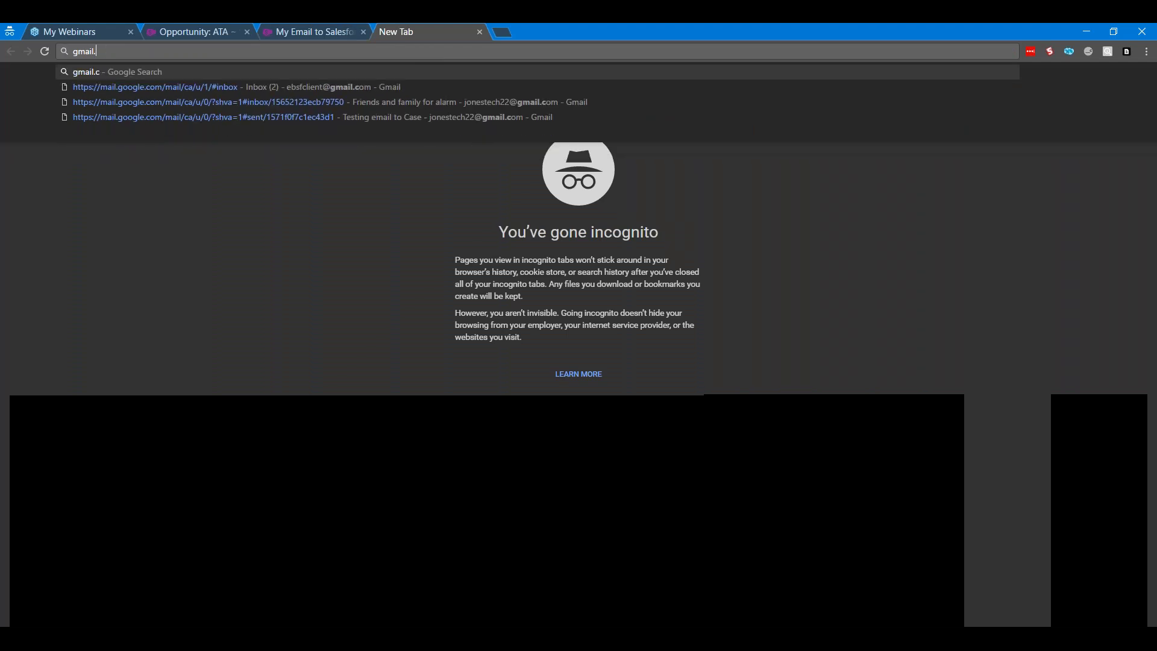
click(480, 32)
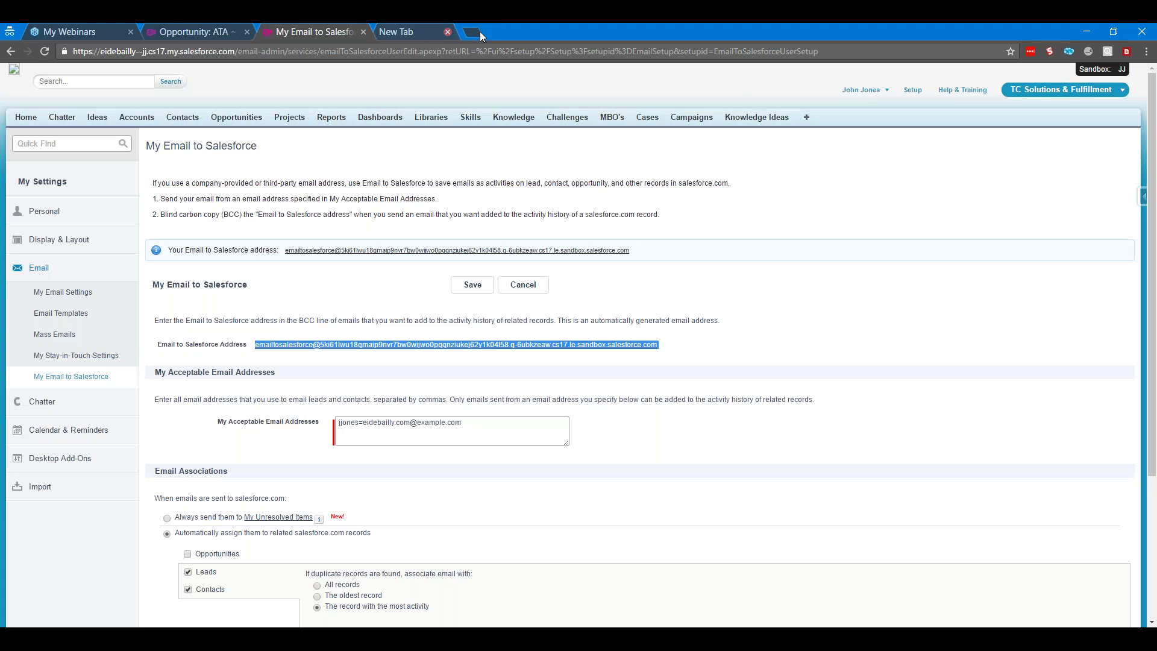
Save the settings, then send an Outlook message 'ATA Opportunity' to the pasted address
click(474, 286)
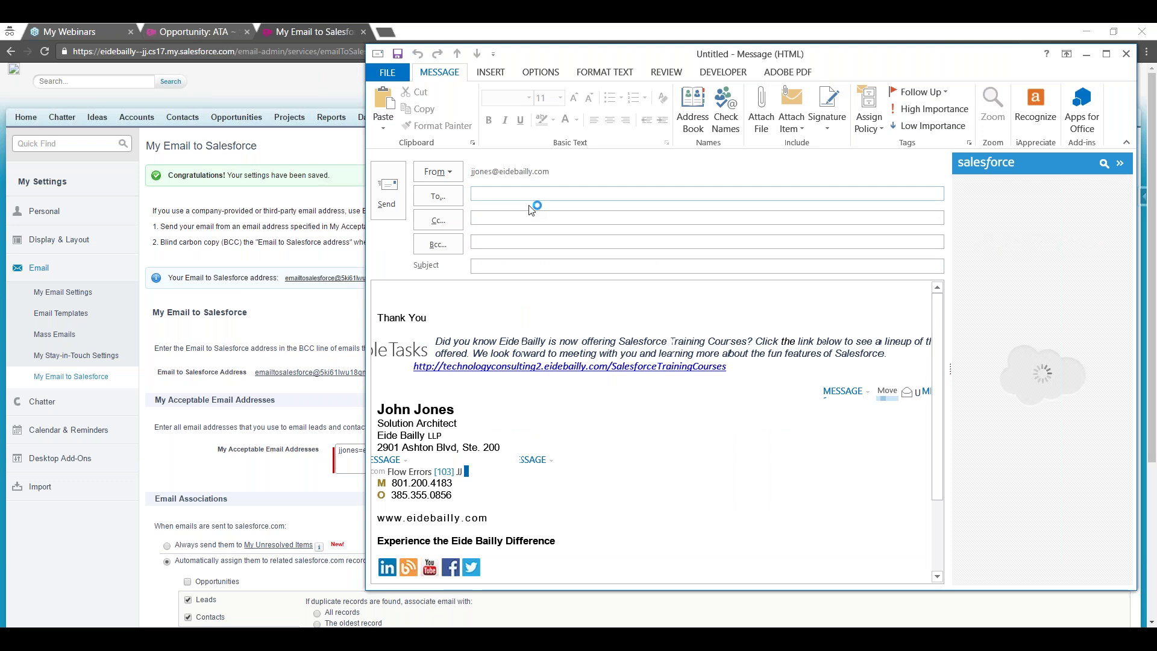
key(ctrl+v)
key(Tab)
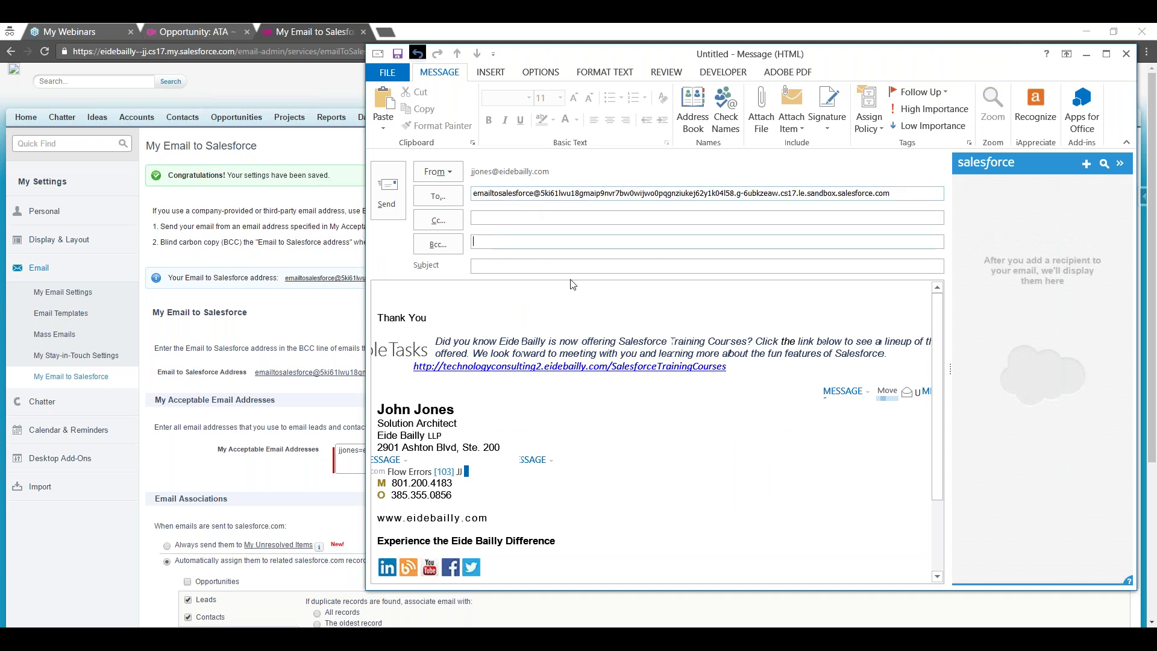
text(ATA Opportunity)
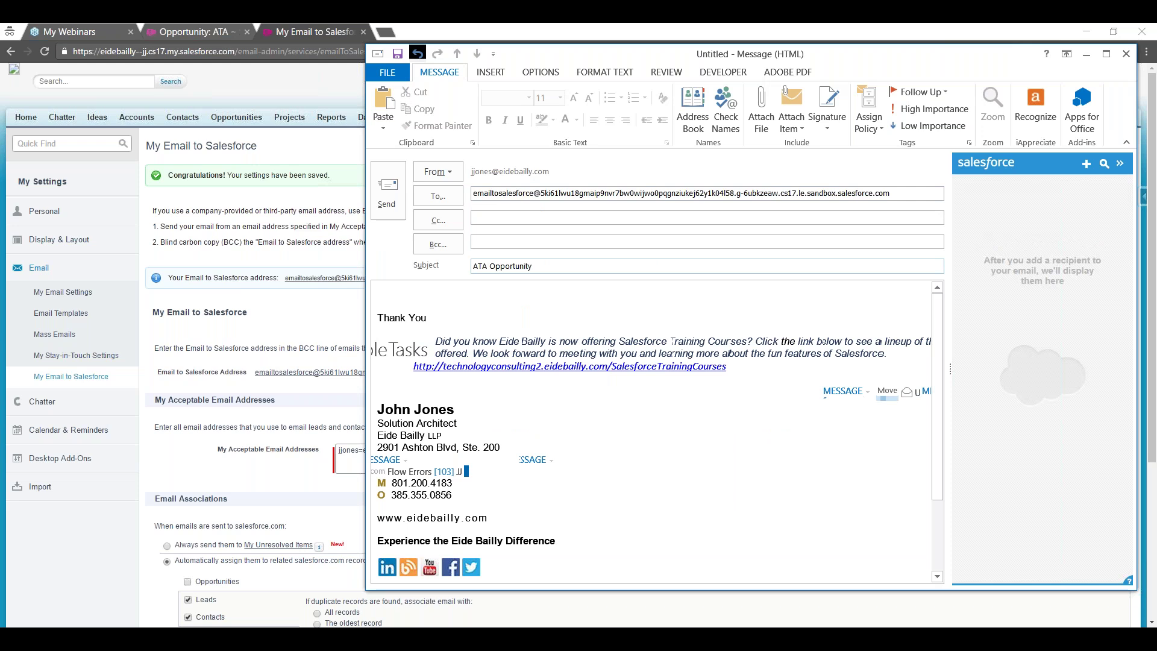
key(alt+s)
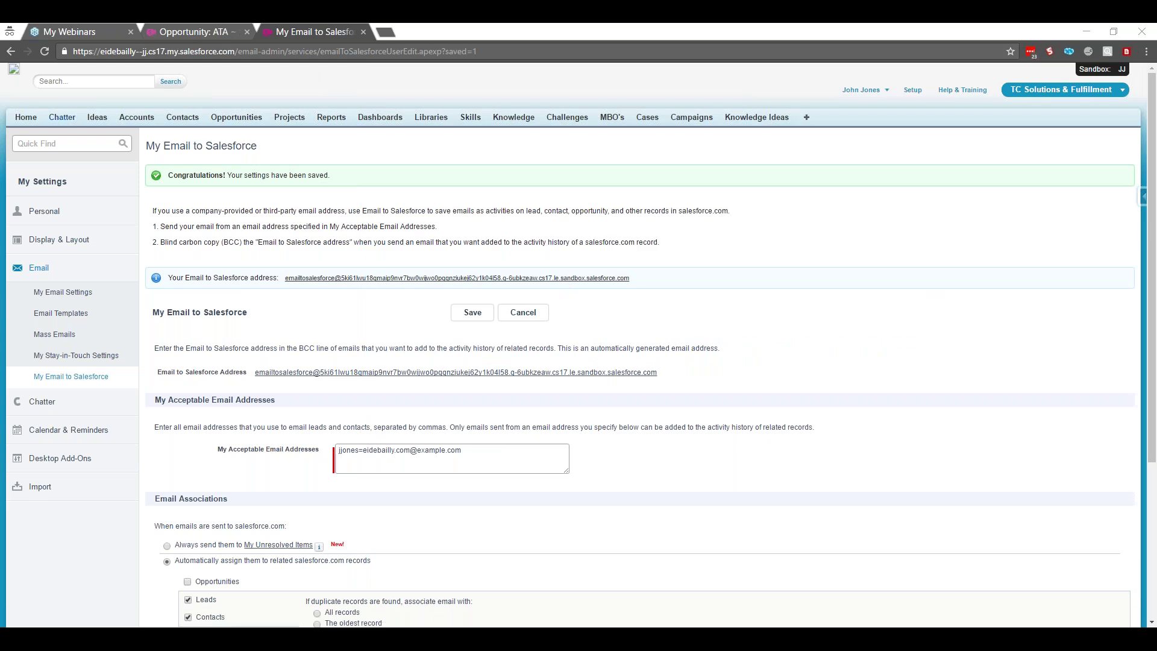
Check Home > Unresolved Items > Emails, reloading twice; no test email records appear
click(26, 117)
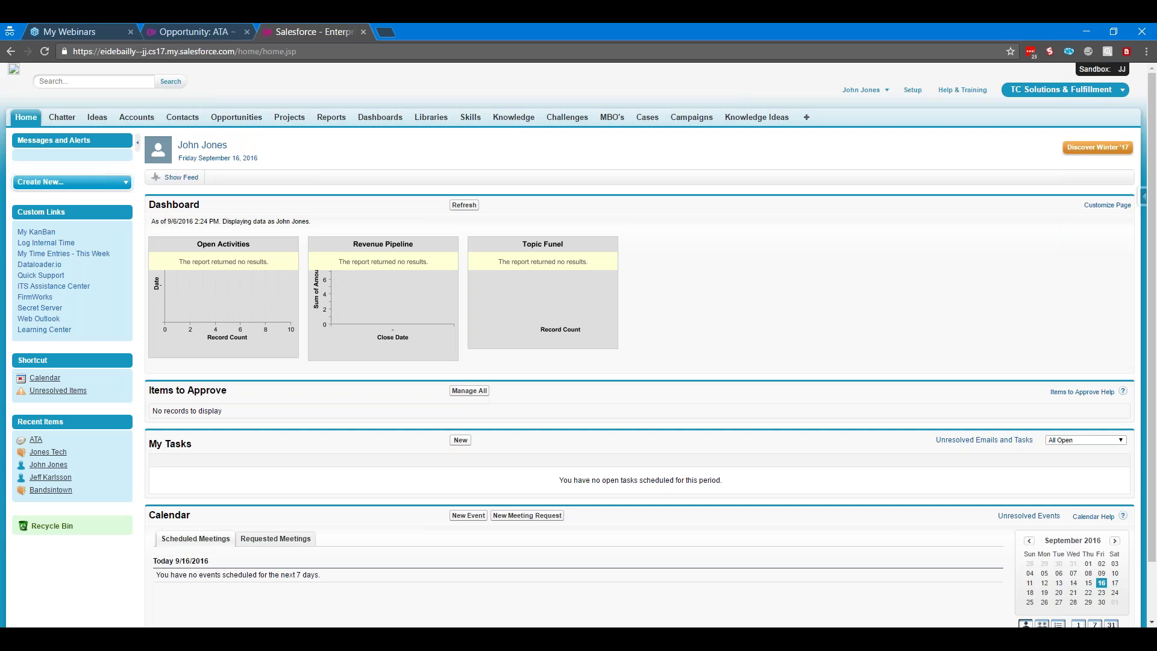
click(67, 392)
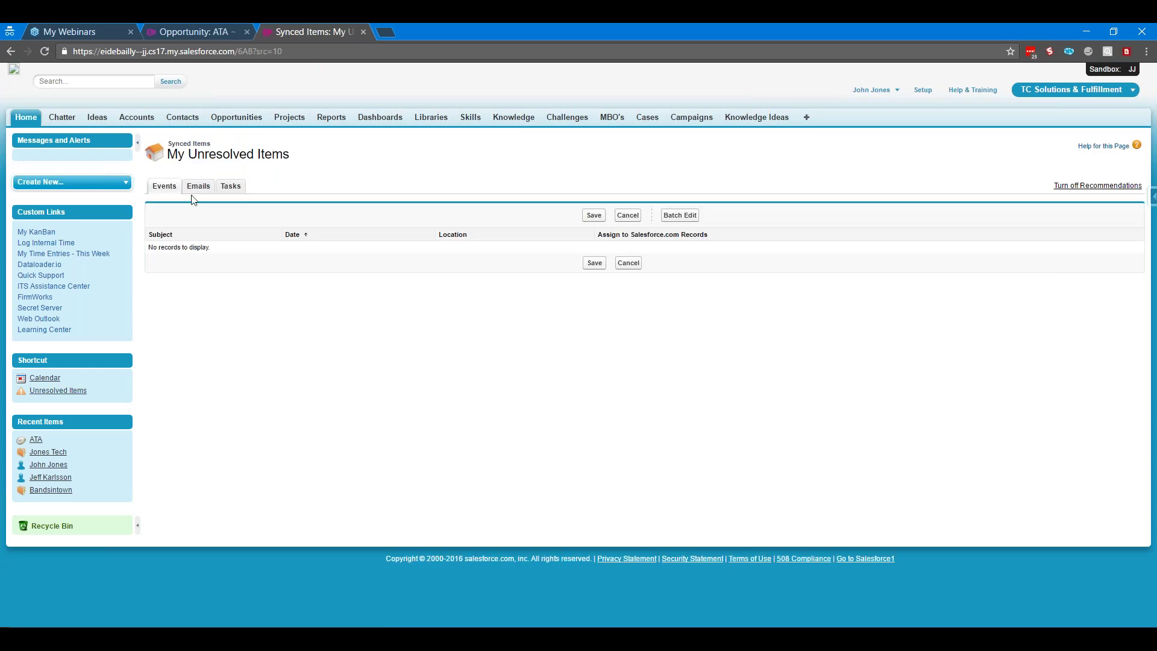
click(198, 186)
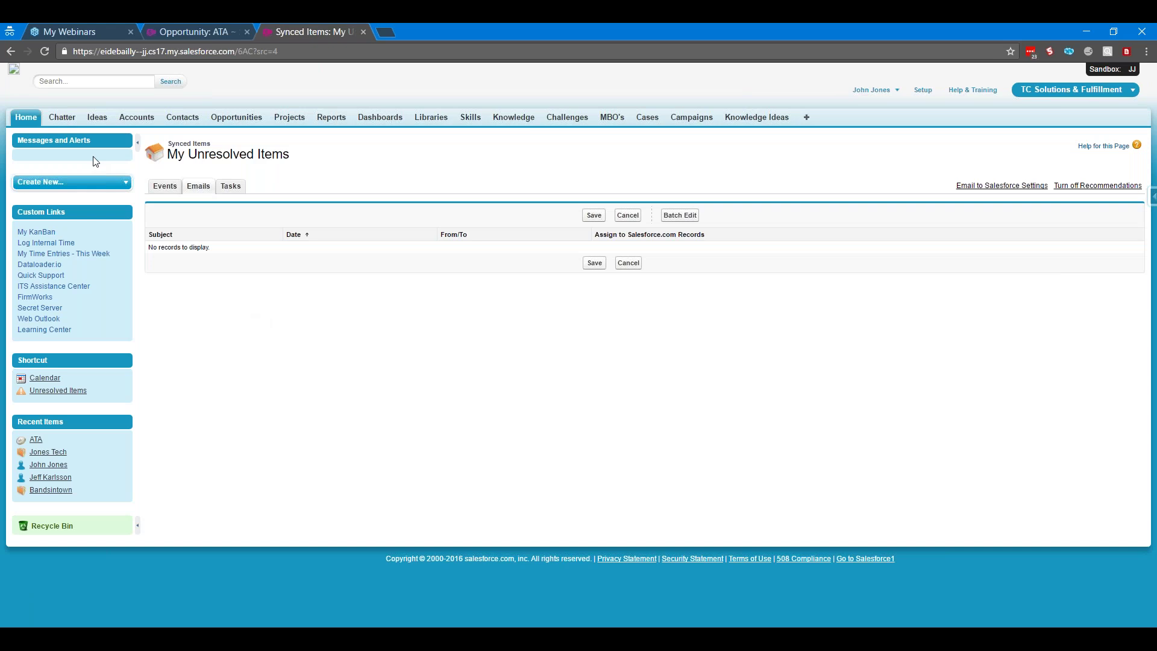
click(45, 52)
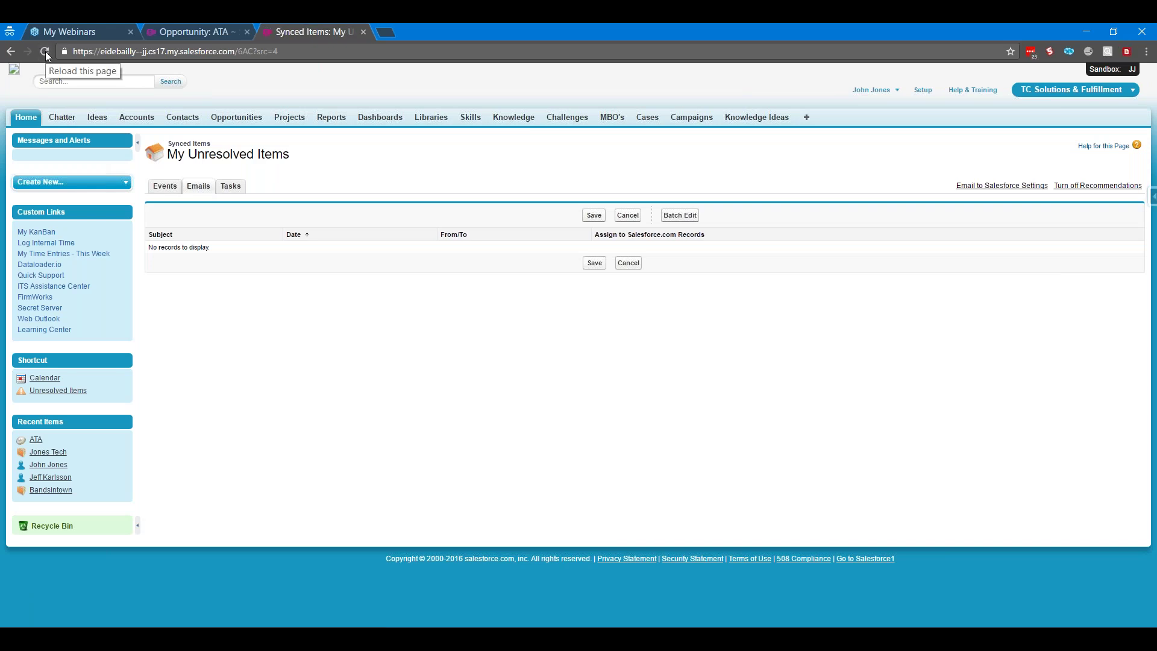
click(45, 51)
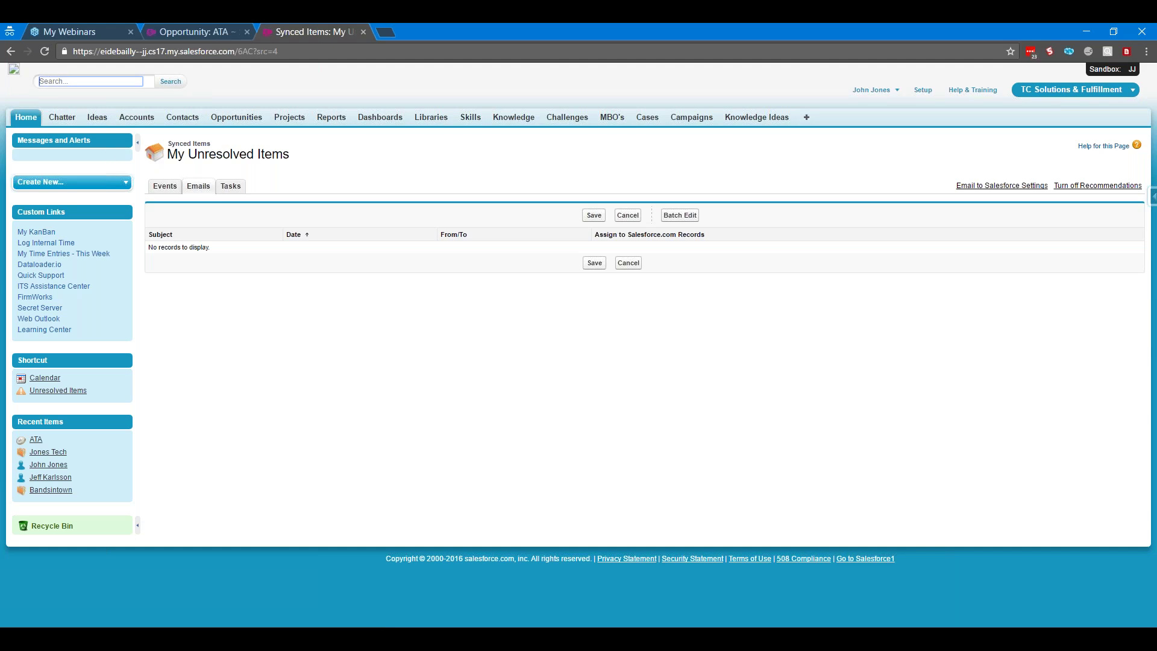
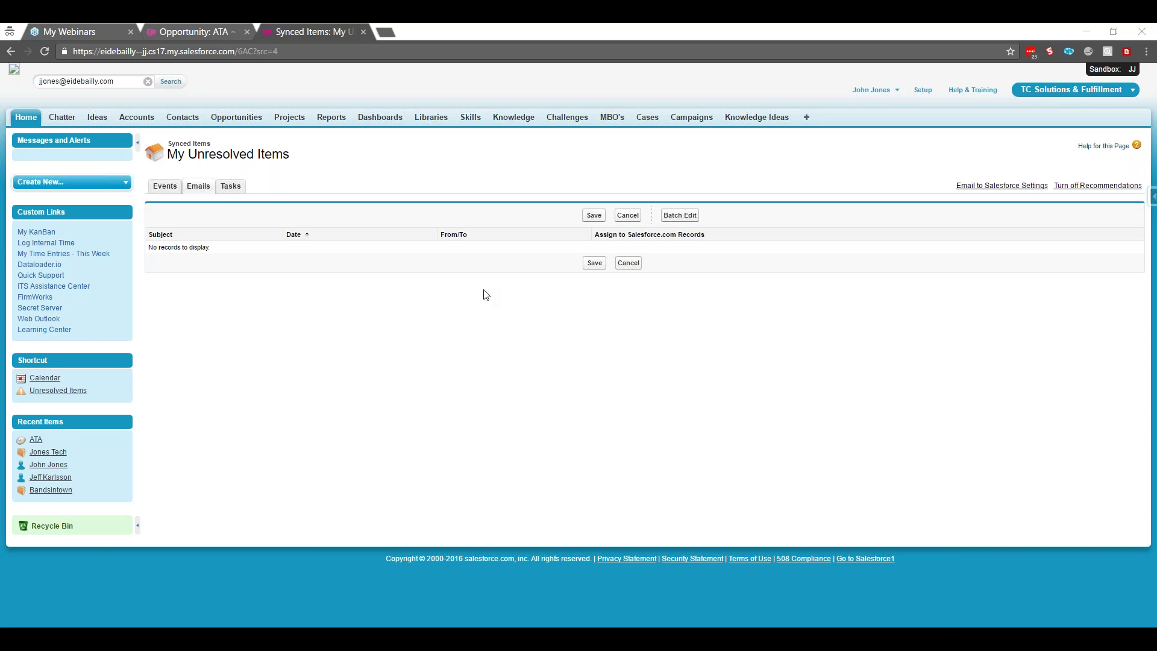
click(732, 275)
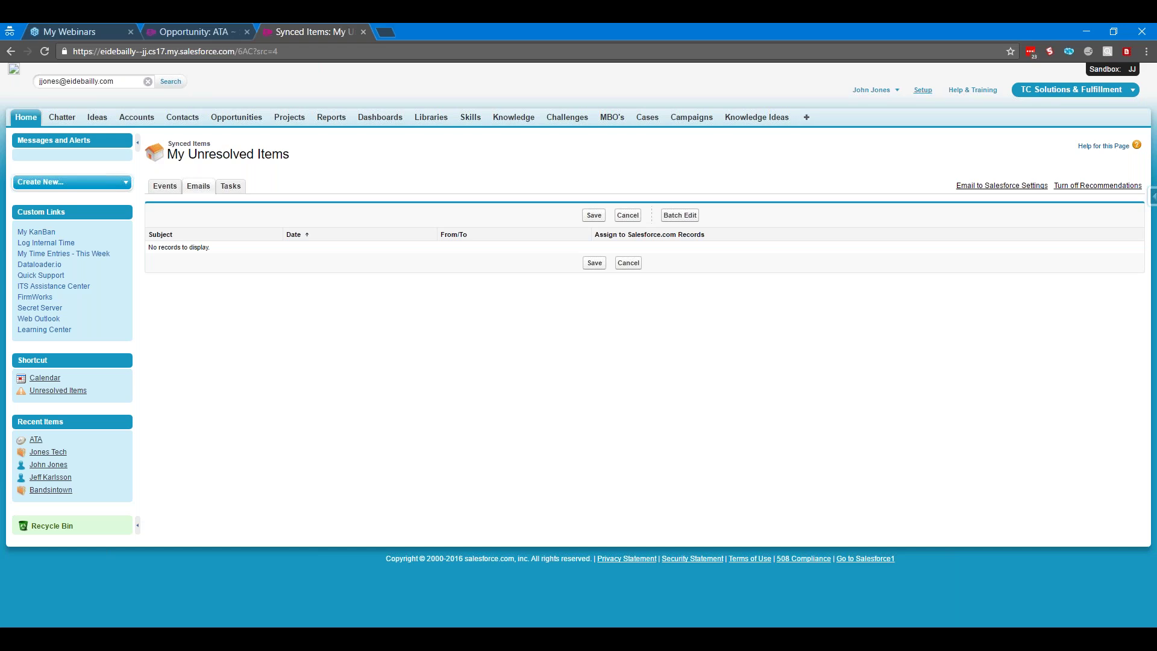
Navigate through your name > My Settings > Email to My Email to Salesforce
click(923, 90)
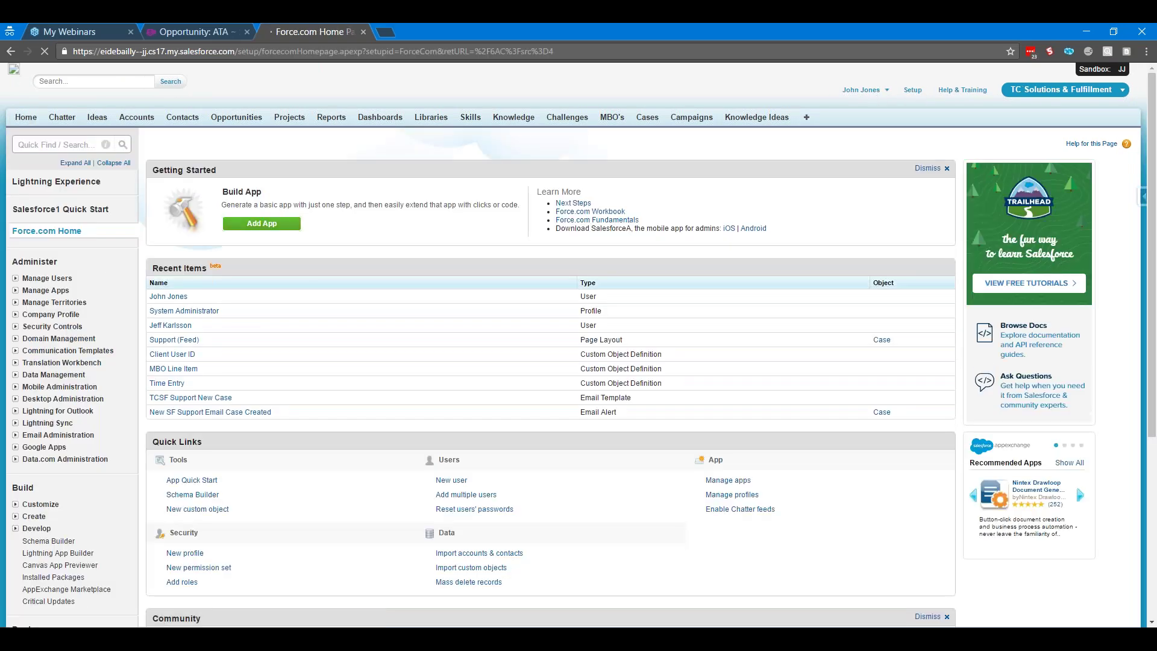
click(862, 90)
click(795, 128)
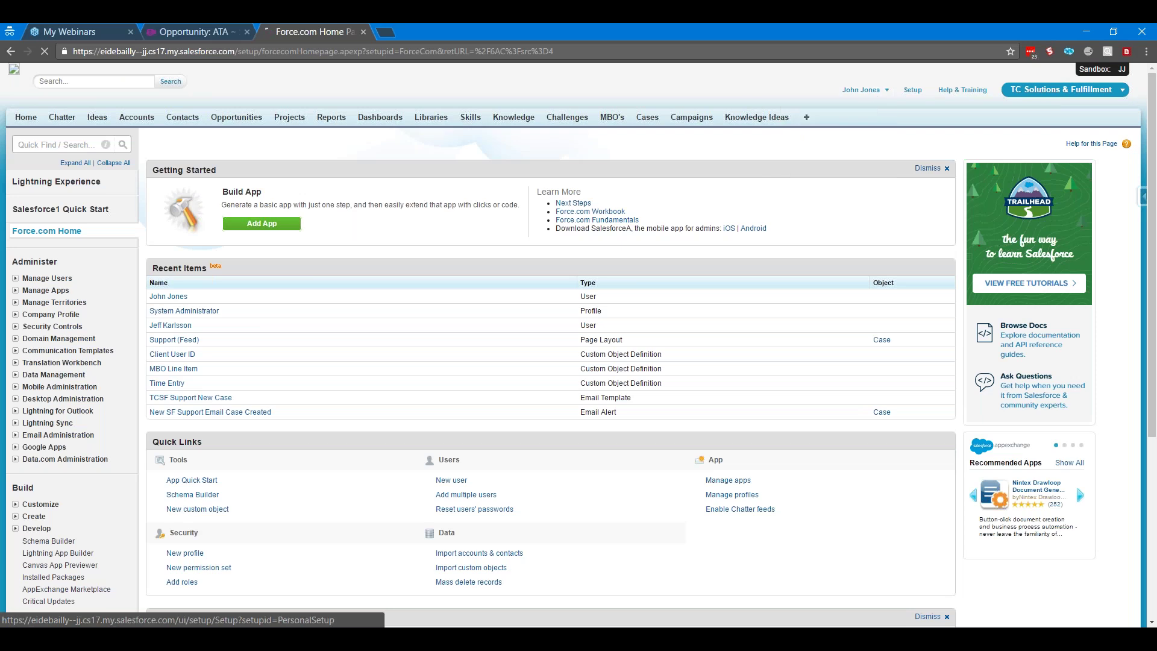
click(51, 266)
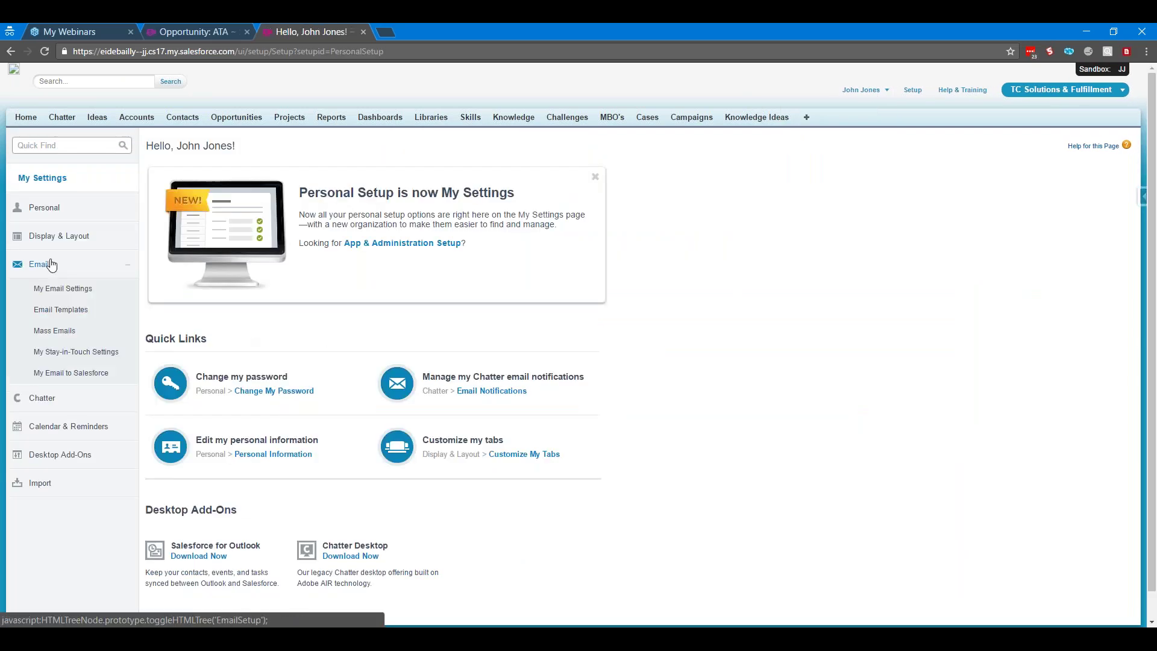
click(78, 372)
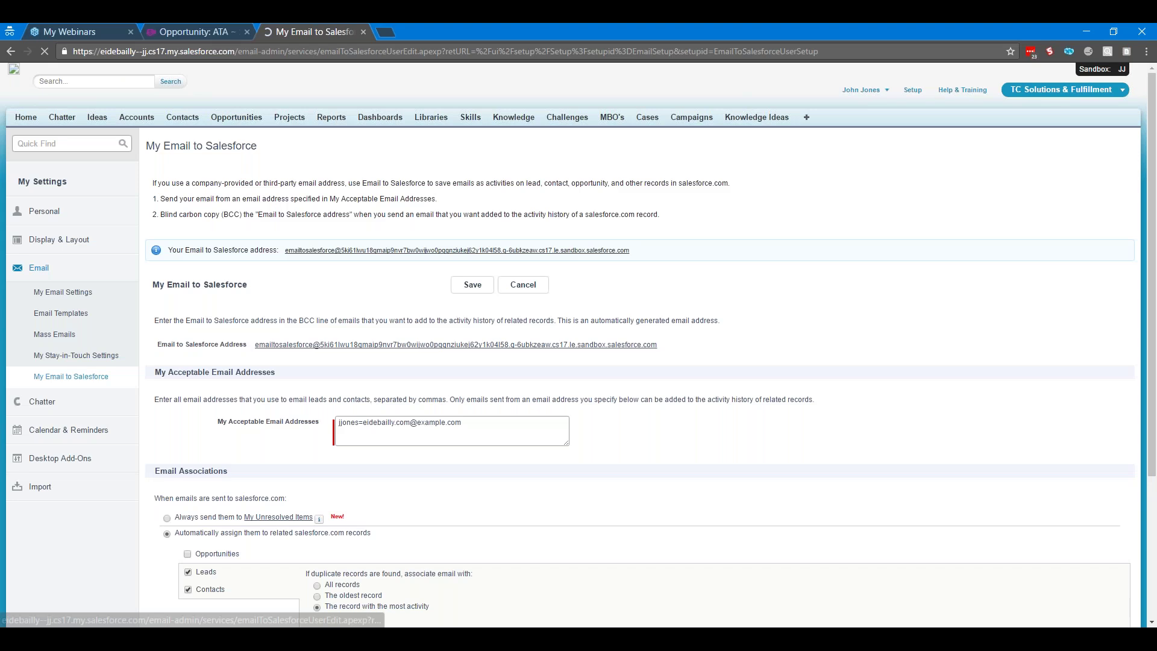
Replace My Acceptable Email Addresses with your own work e-mail address
triple_click(476, 425)
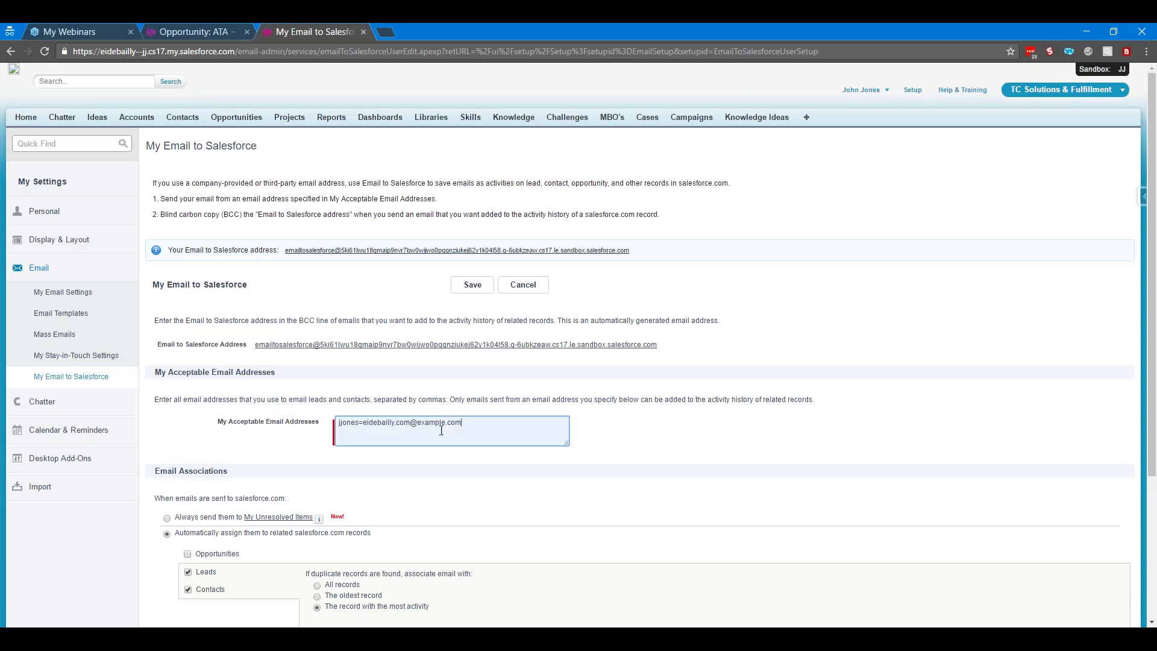
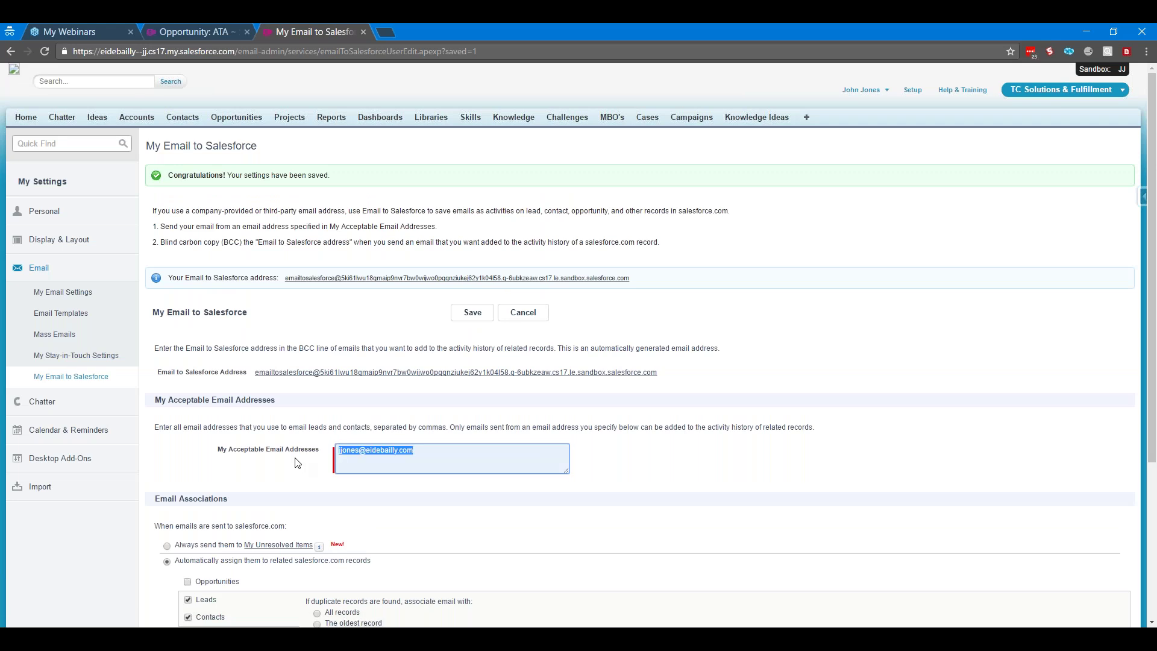
scroll(297, 463, down, 4)
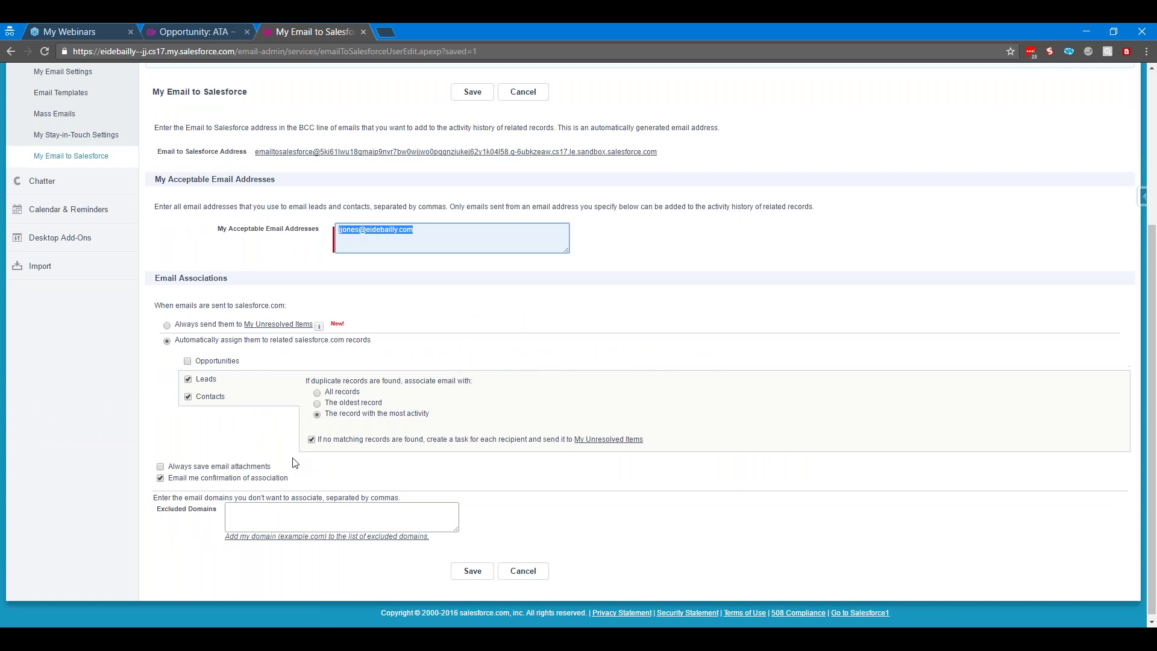
scroll(295, 463, up, 1)
click(172, 523)
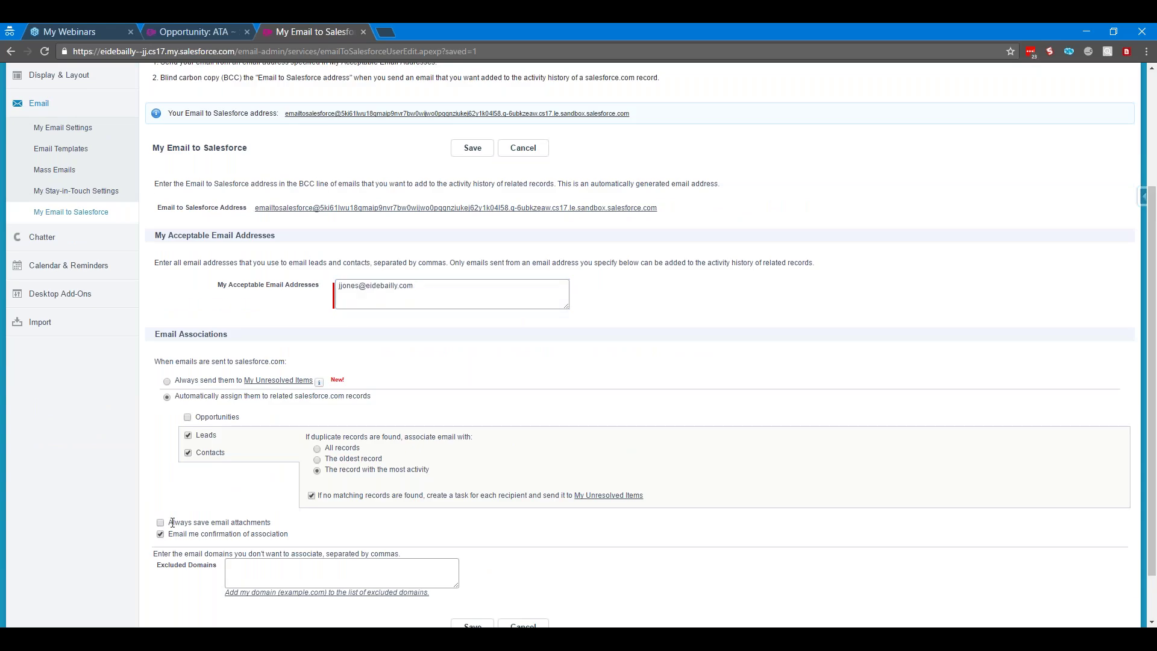
drag(172, 522, 176, 522)
click(263, 525)
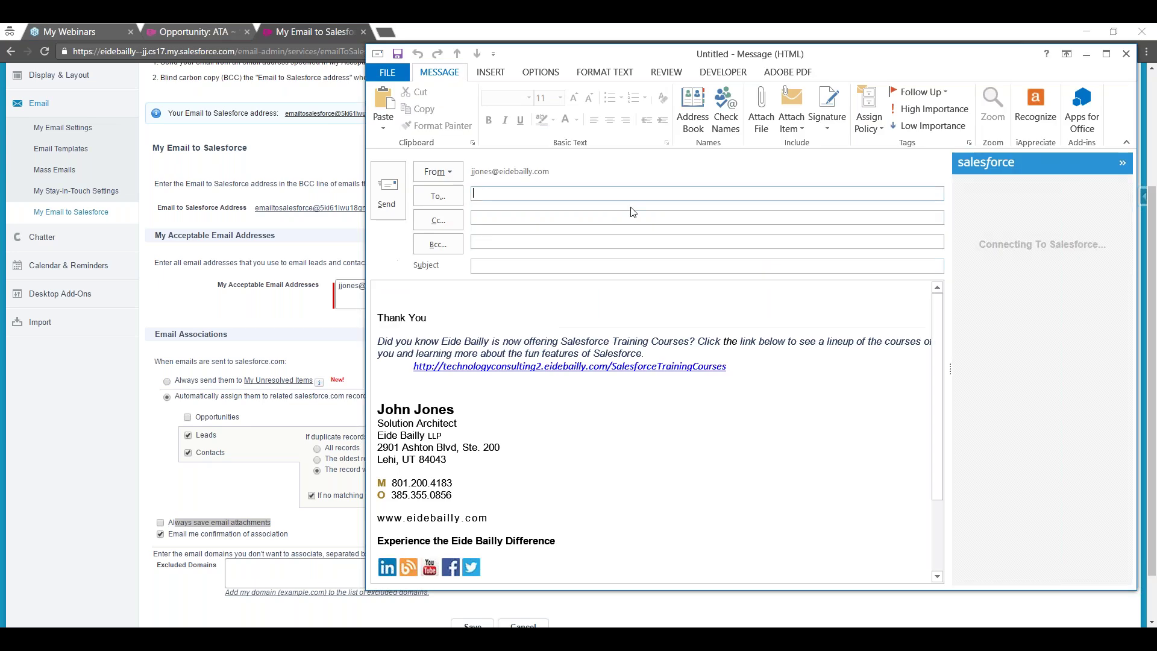
Address an Outlook message to the Email to Salesforce address, subject 'ATA Opportunity', and send it
key(ctrl+v)
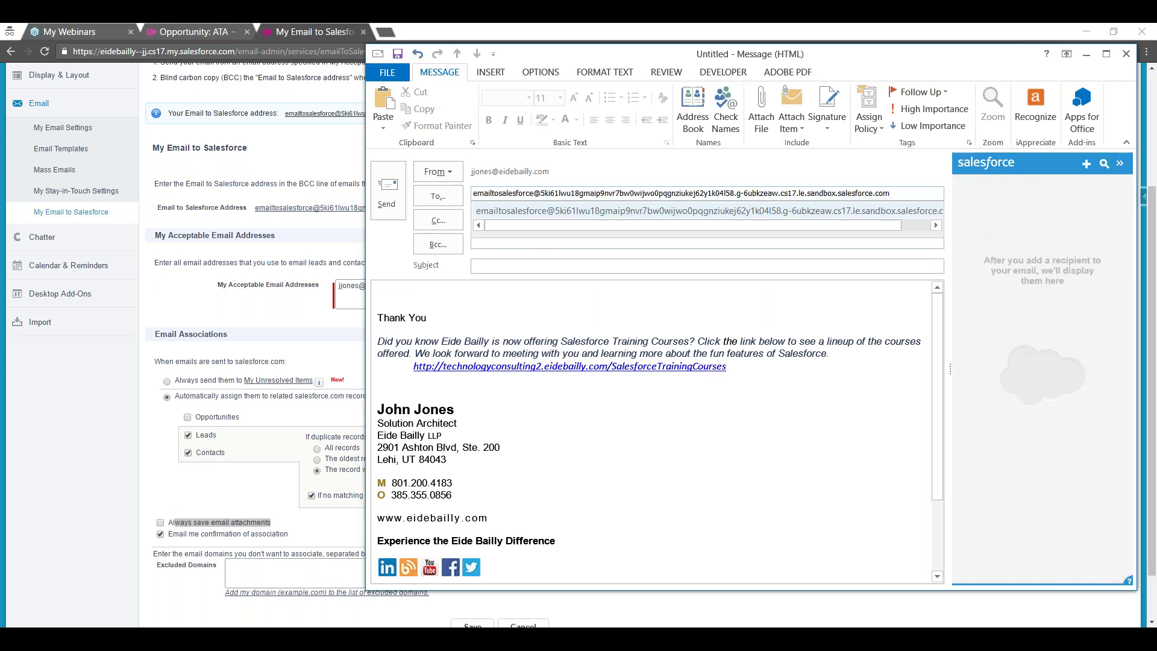
key(Tab)
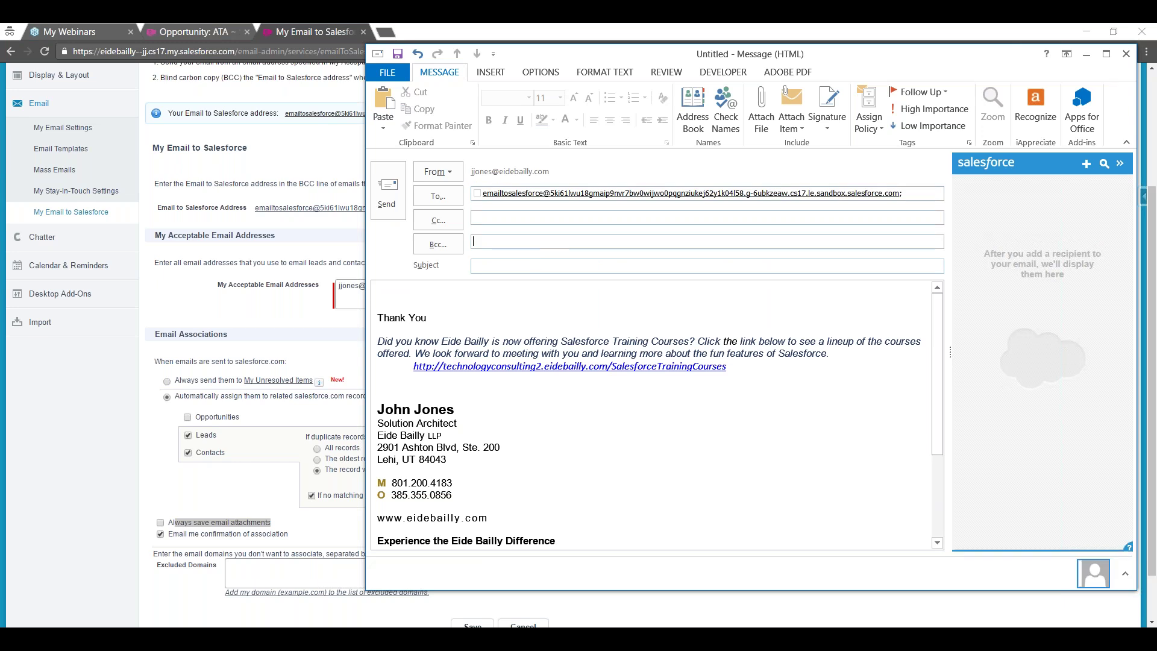
text(ATA Op)
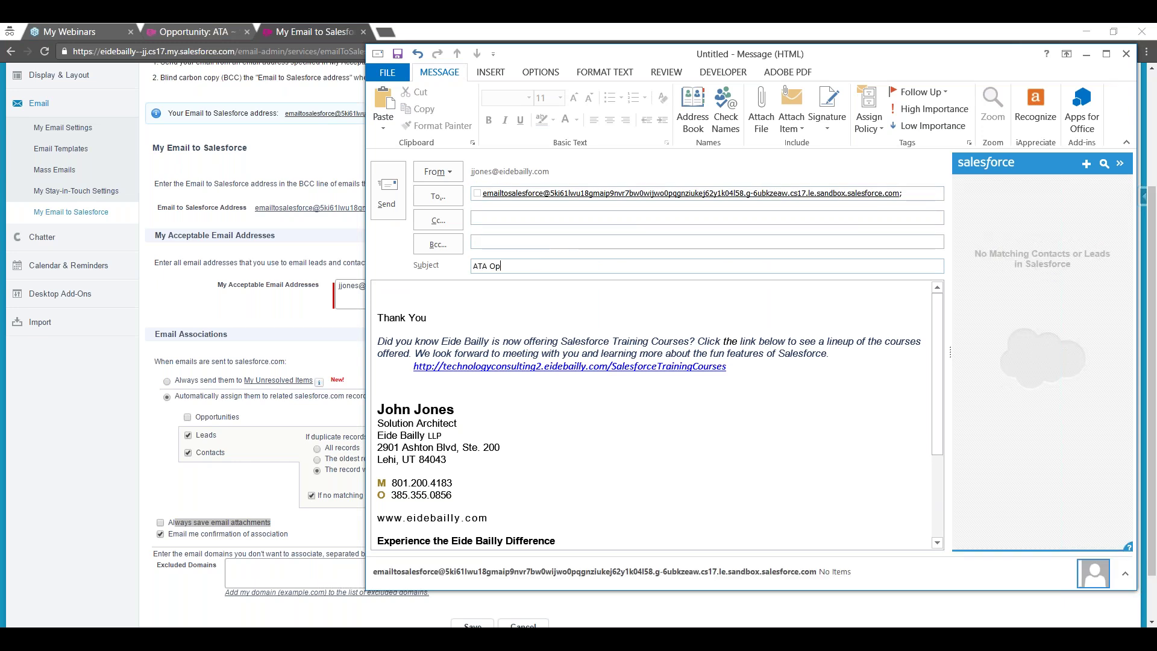
text(portunity)
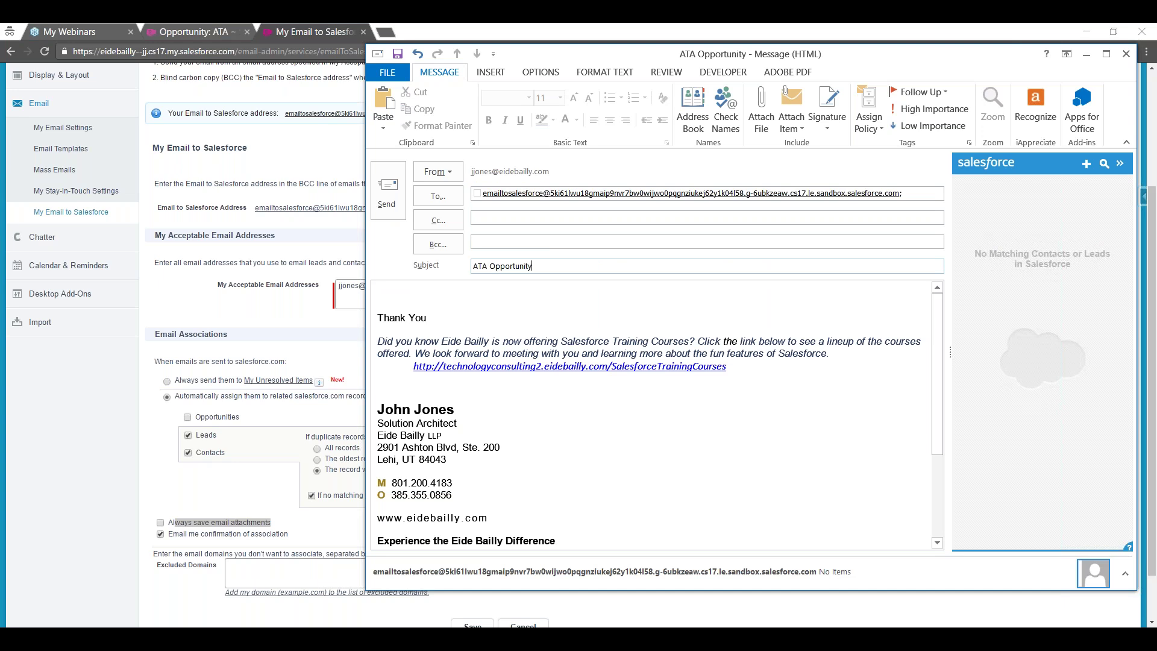
key(alt+s)
From Home, open the Emails tab of Unresolved Items and reload the list
scroll(482, 370, down, 1)
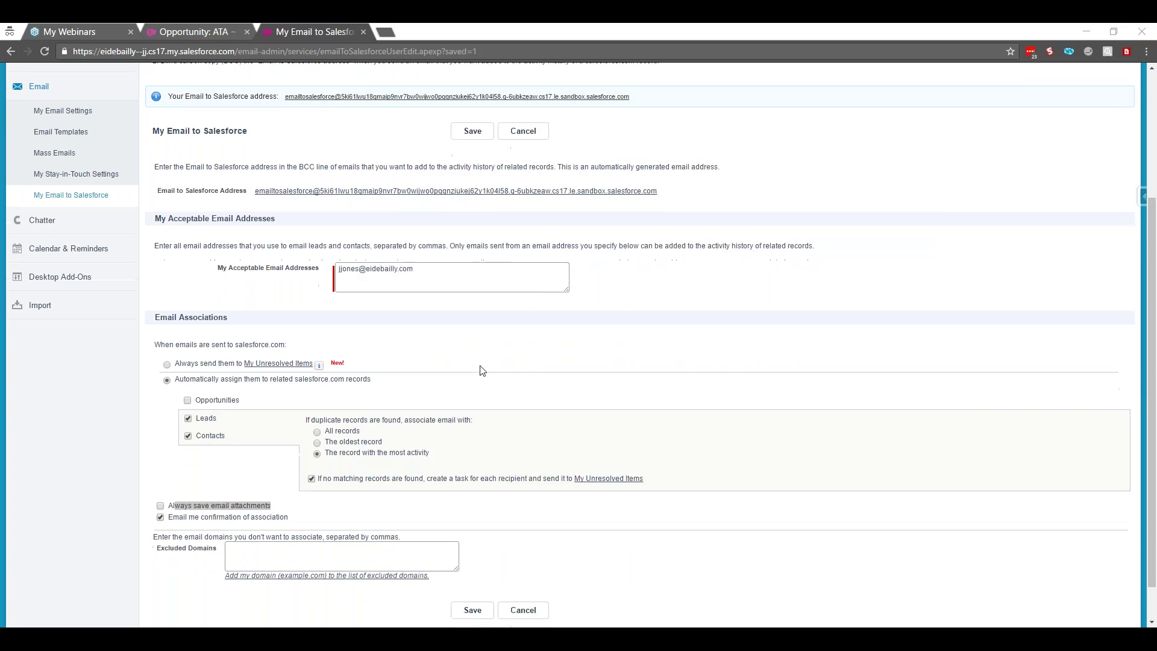
scroll(482, 370, down, 1)
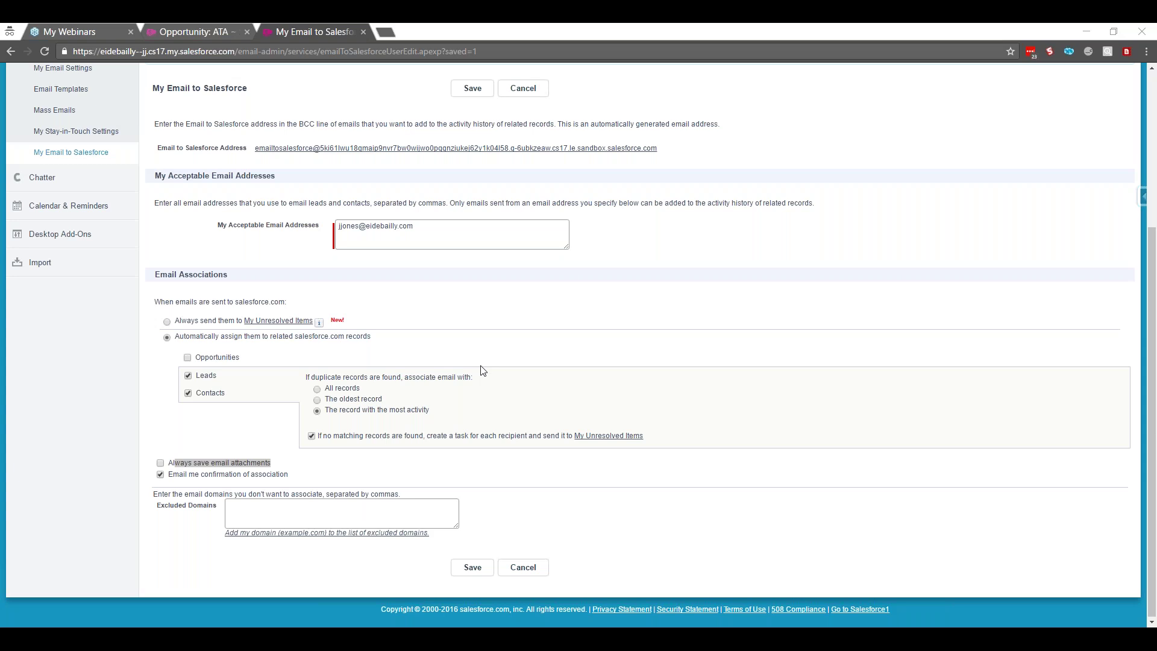
scroll(422, 344, up, 4)
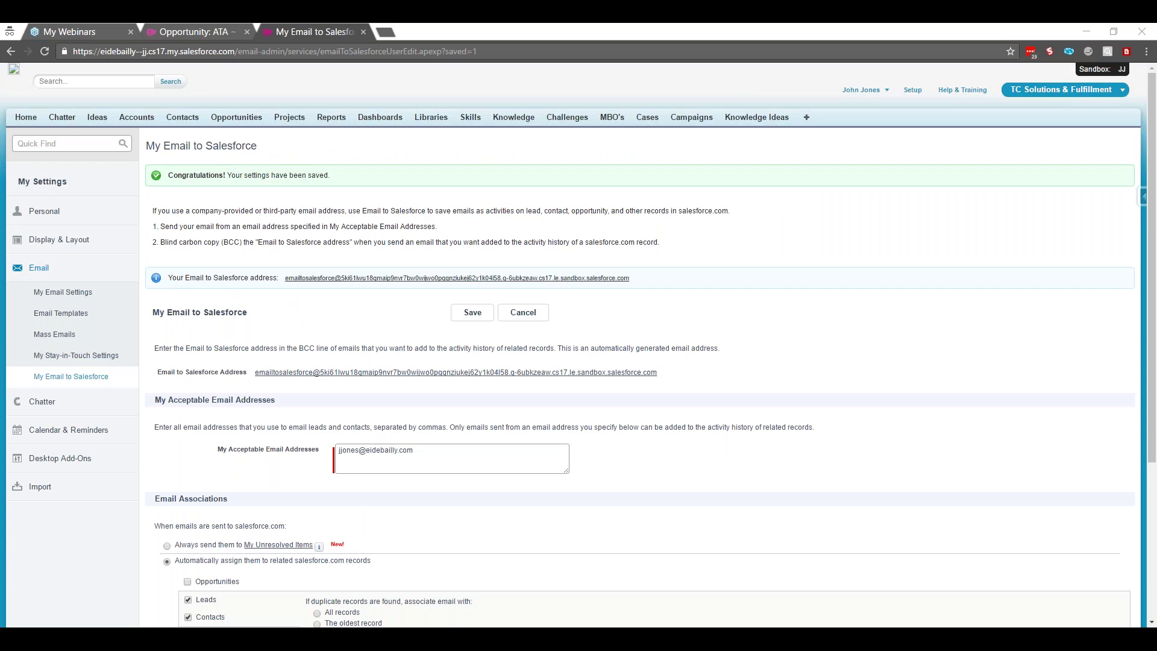
click(26, 117)
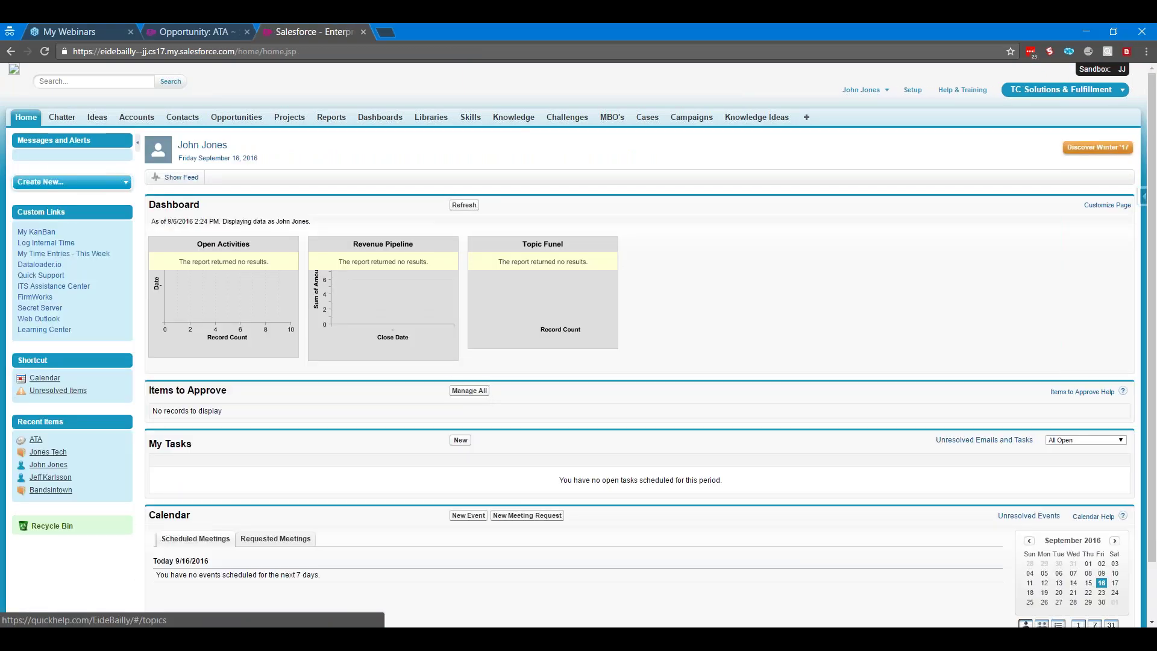
click(58, 390)
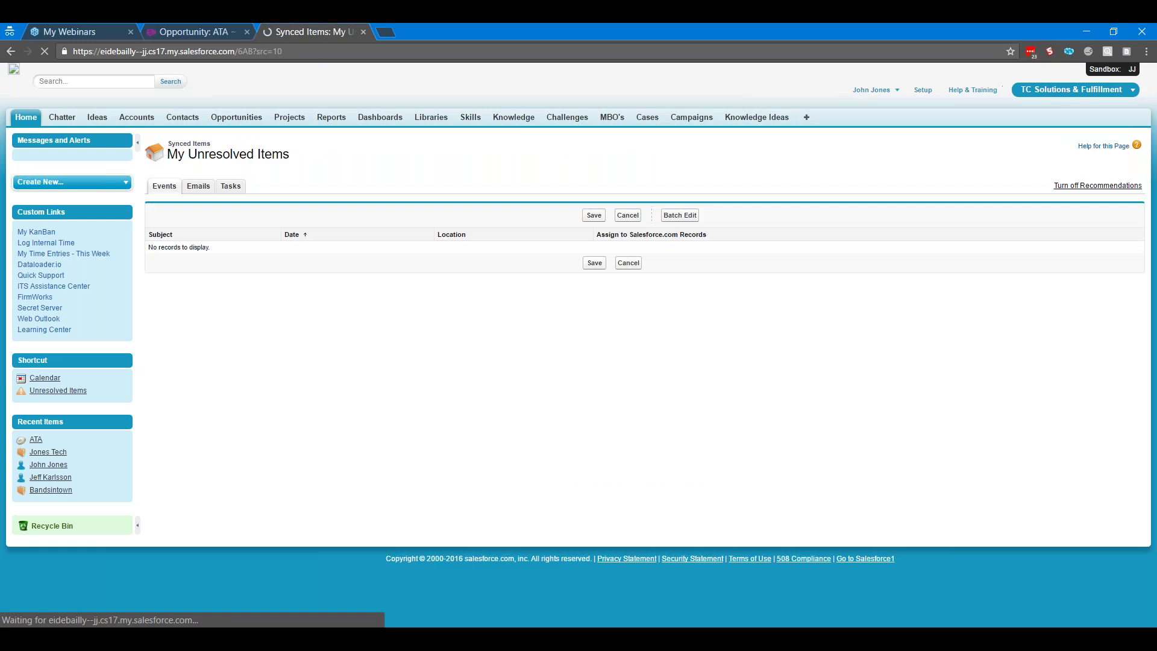
click(195, 188)
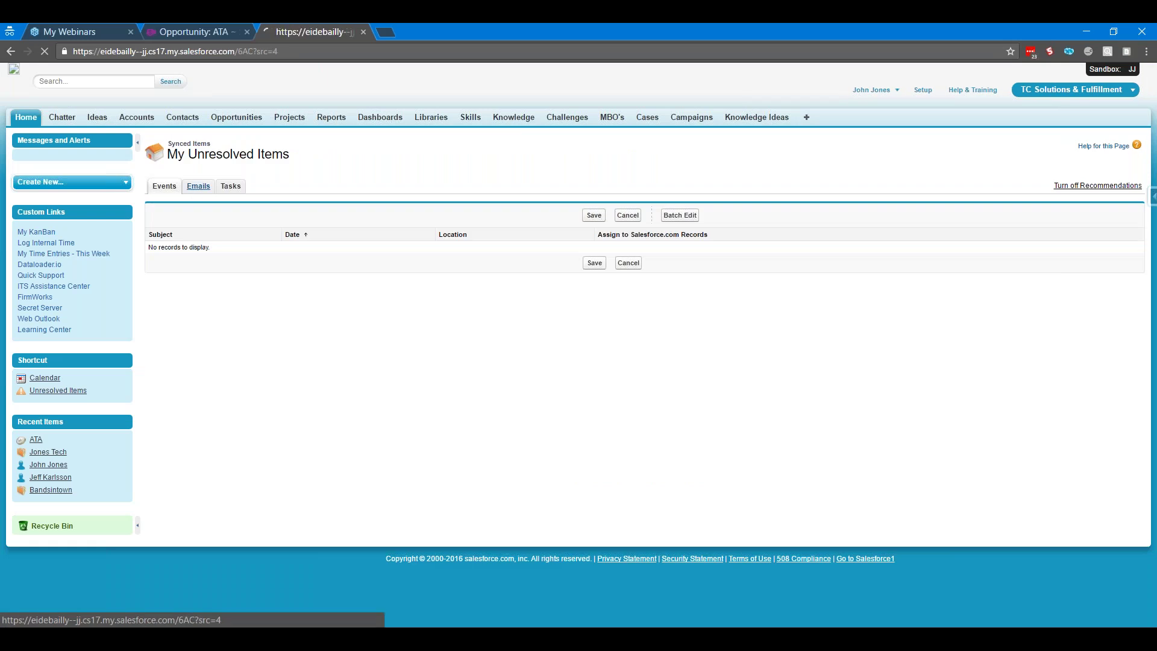
click(45, 51)
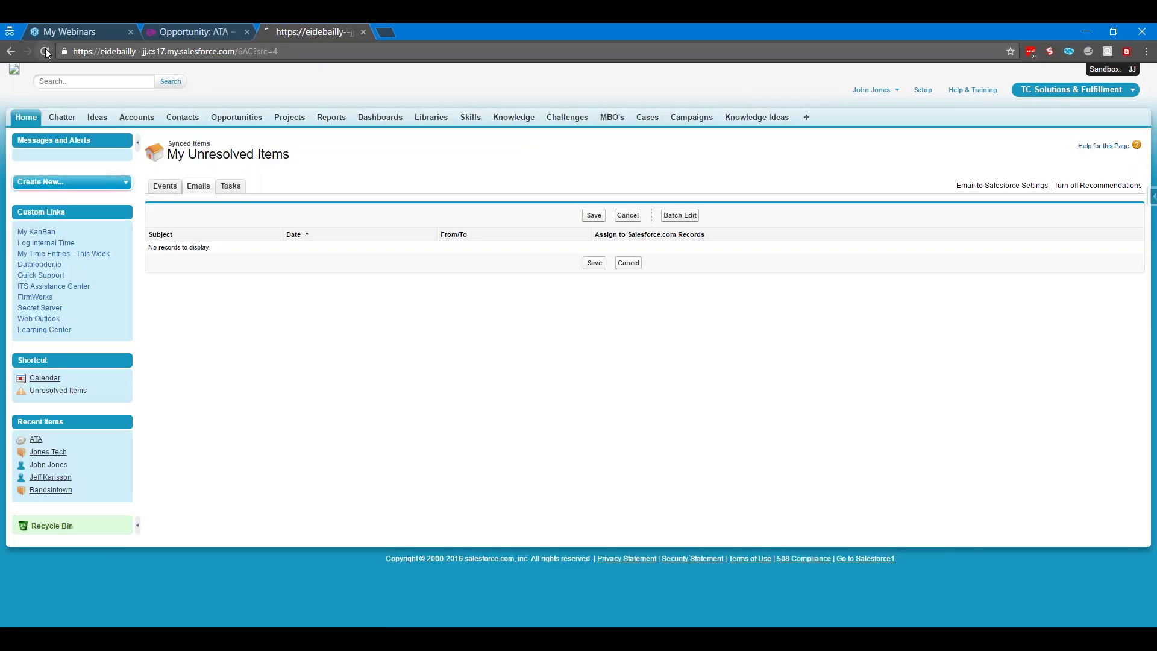
Search Salesforce for your own email address, then return to the Home page
click(93, 82)
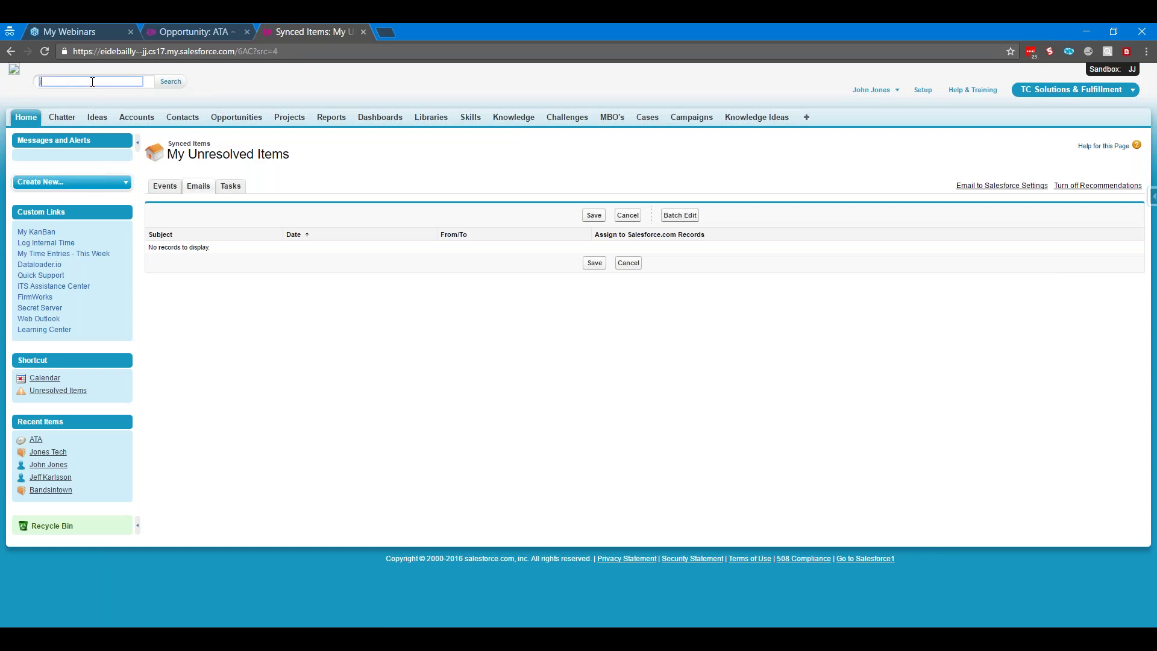
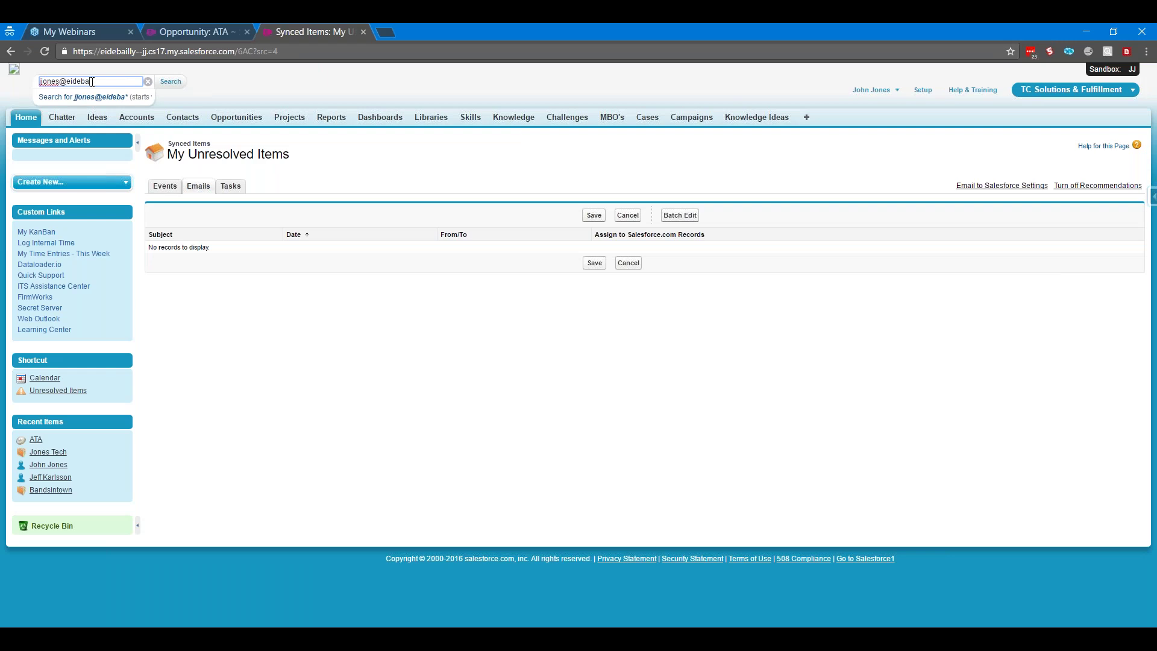
key(Return)
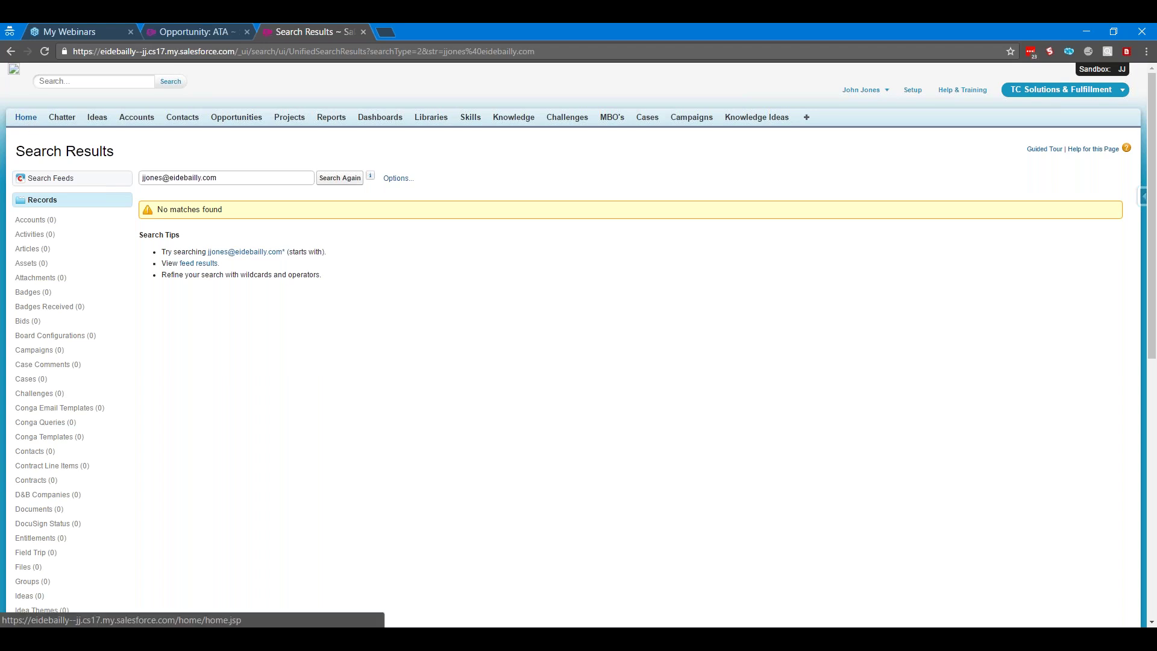
click(26, 117)
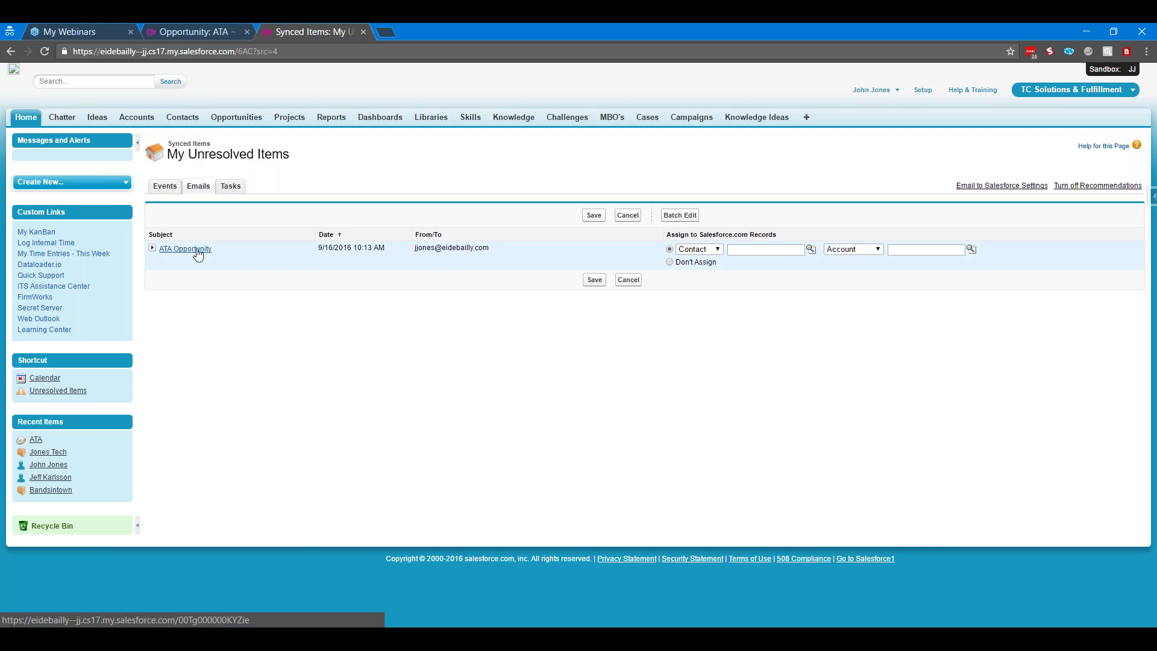
Keep Contact as the person type and assign the recently viewed contact to the email
click(718, 253)
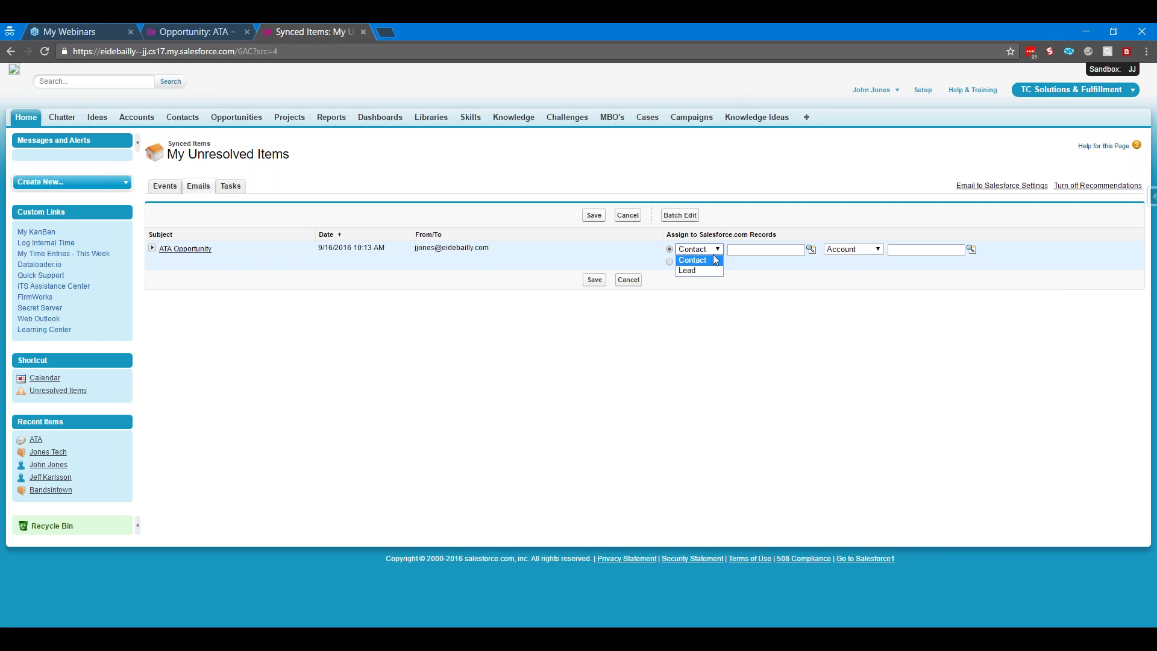
click(711, 261)
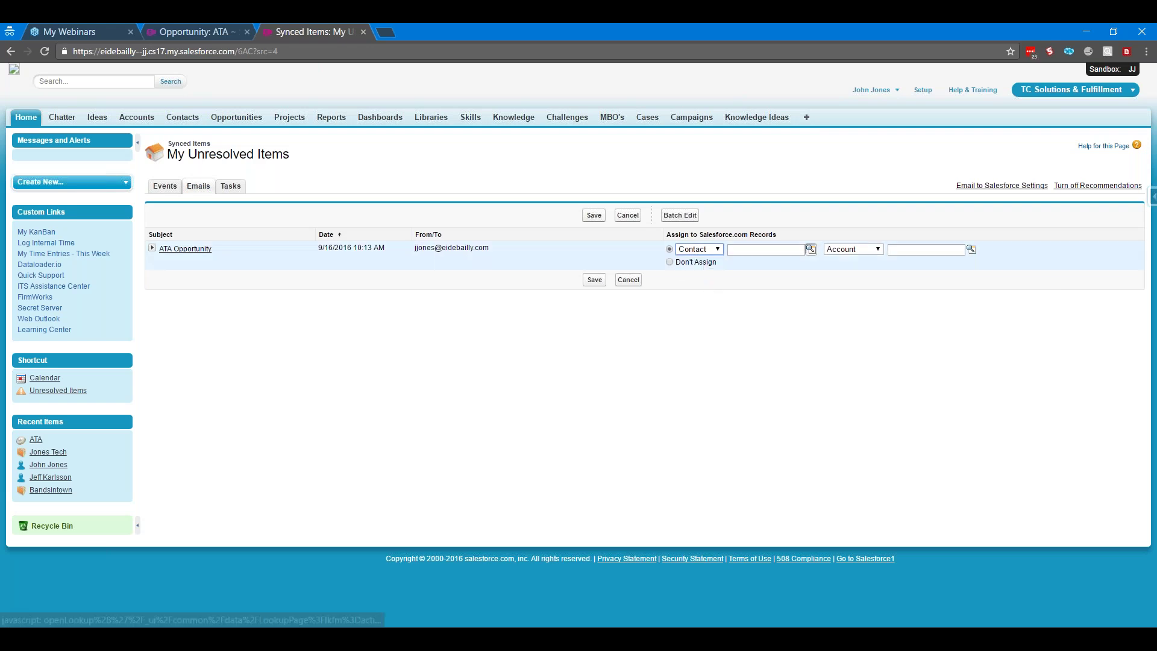
click(812, 249)
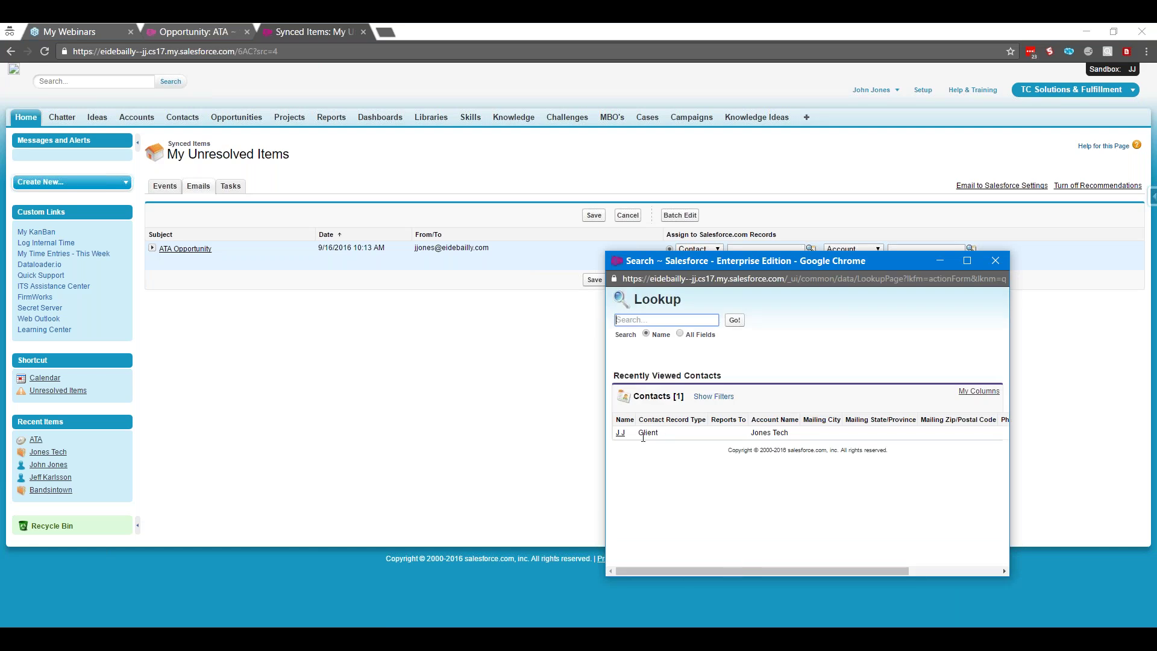
click(620, 432)
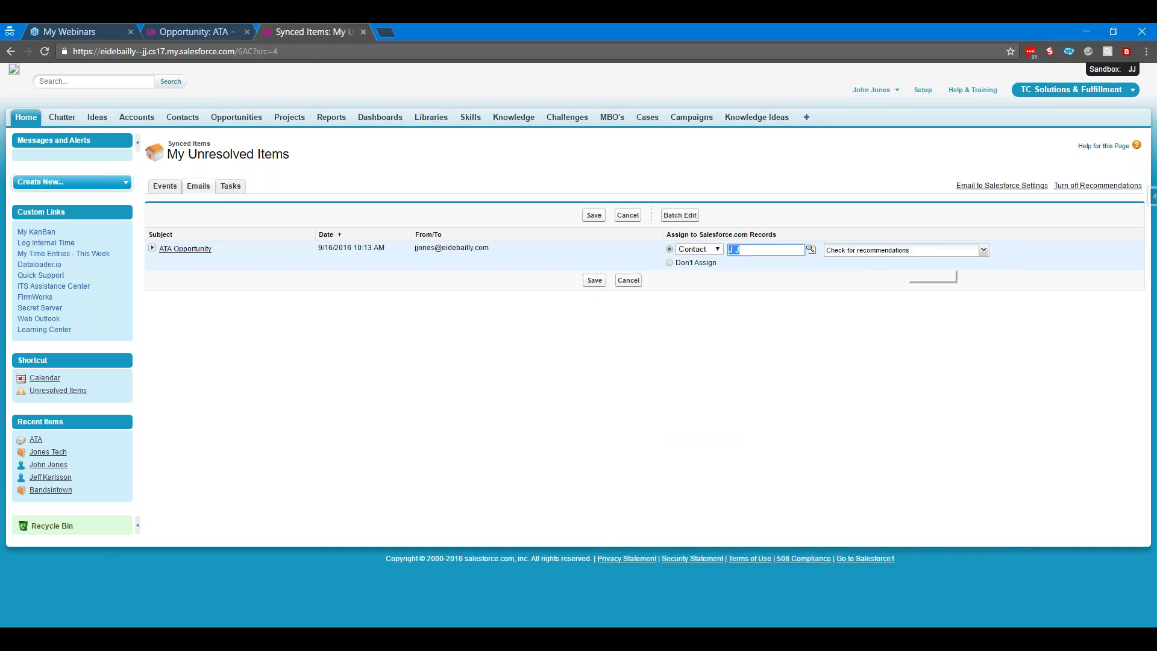
Relate the email to the ATA opportunity instead of the Jones Tech account, and save
click(898, 250)
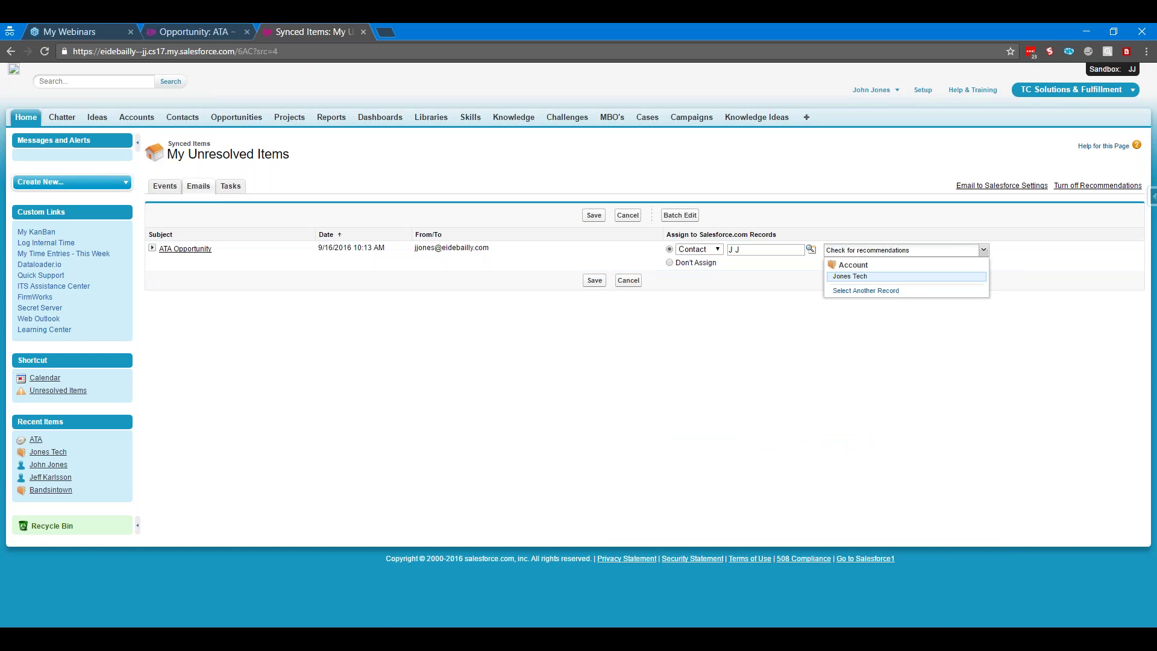
click(849, 276)
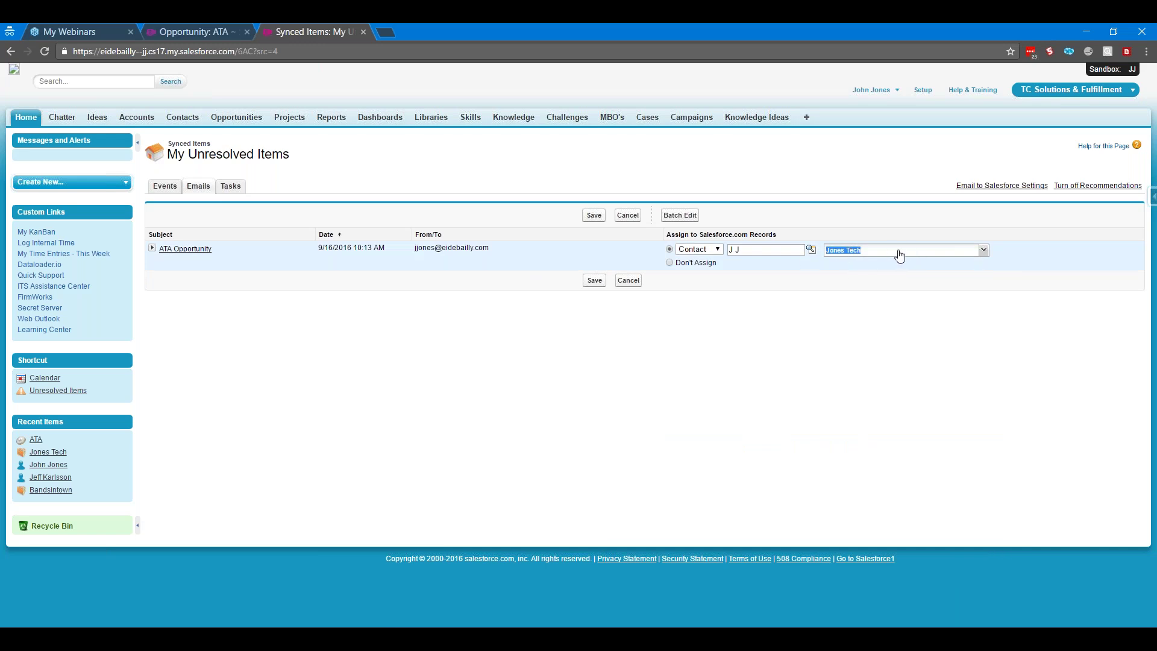
click(879, 250)
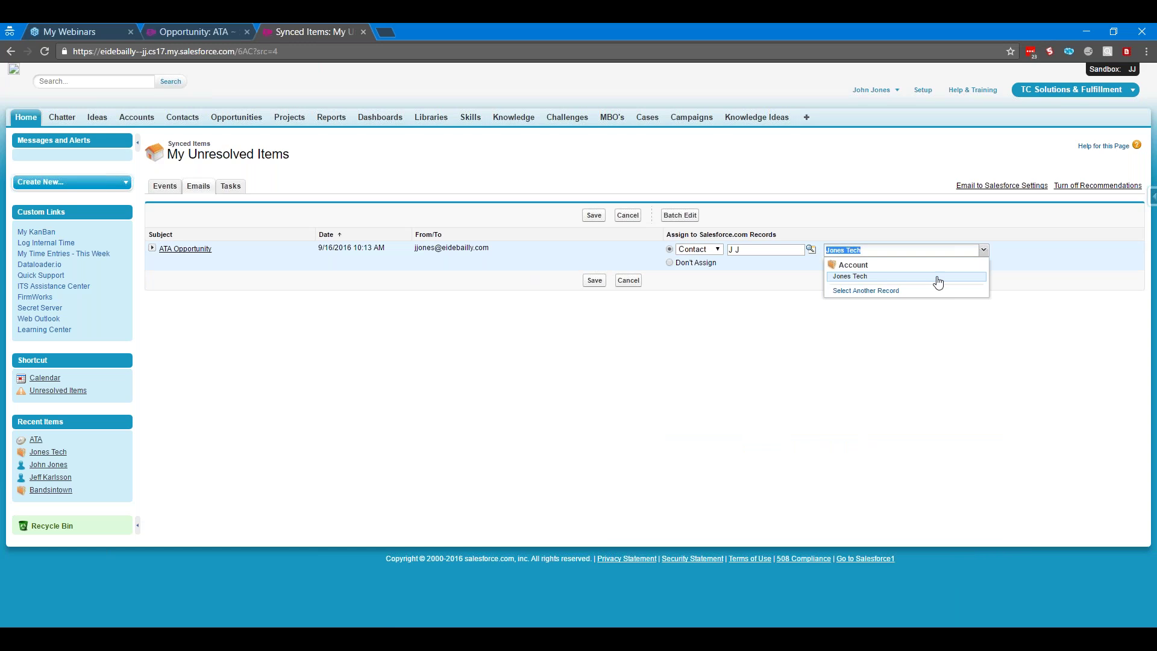
click(880, 292)
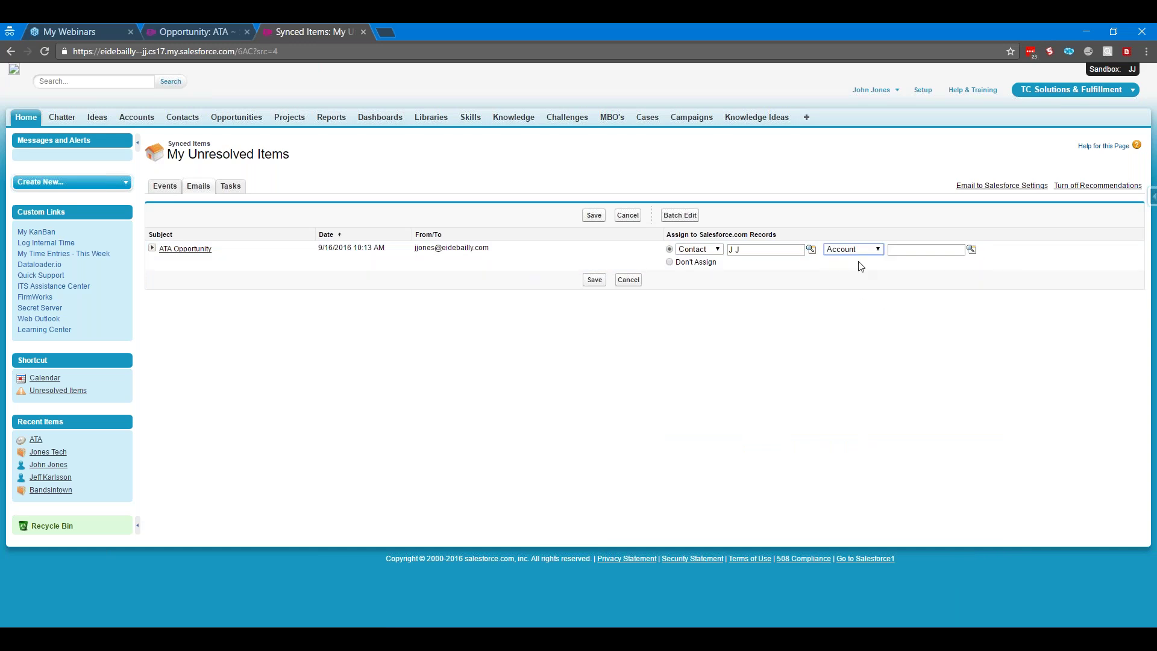
click(863, 250)
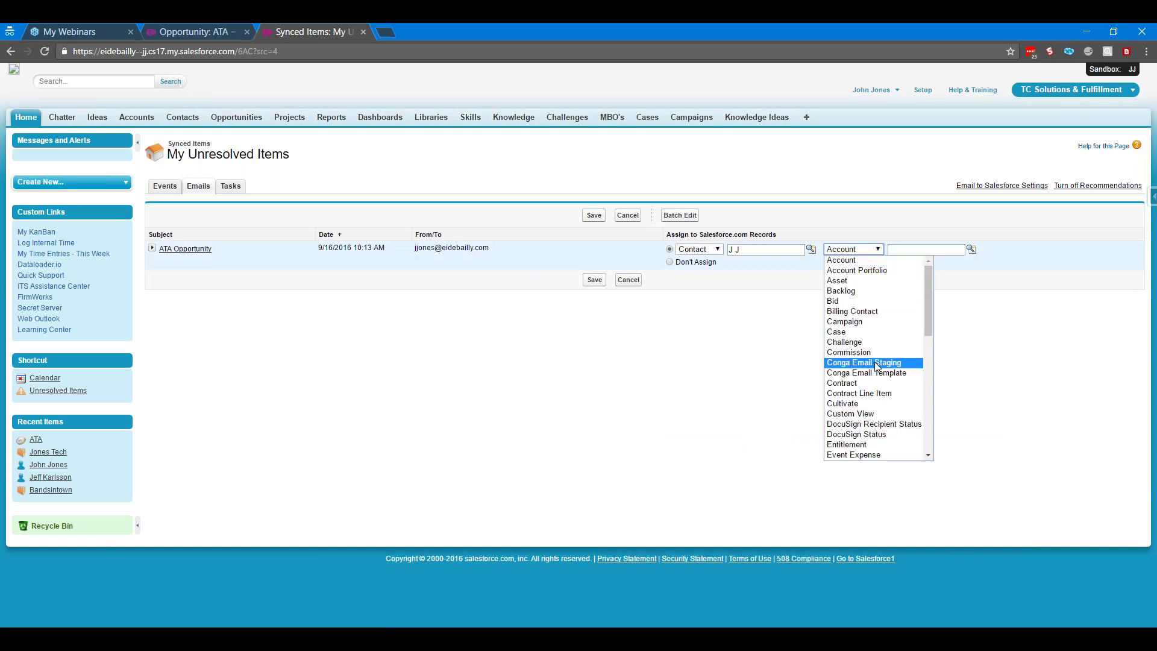
scroll(874, 365, down, 4)
scroll(877, 367, down, 4)
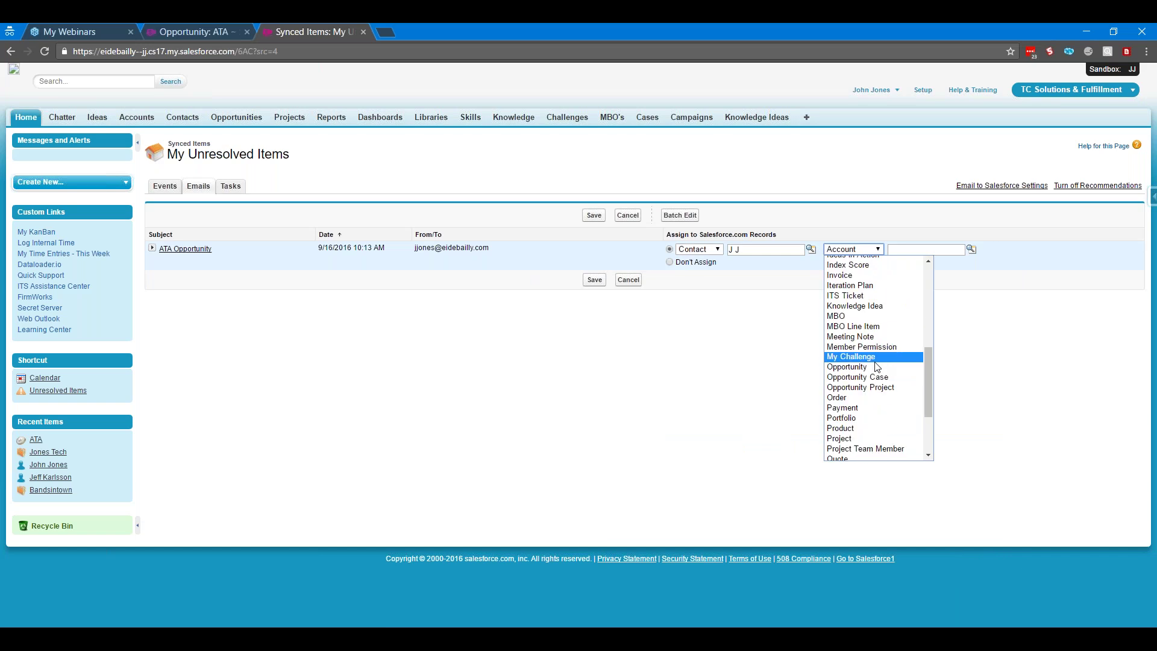
click(856, 367)
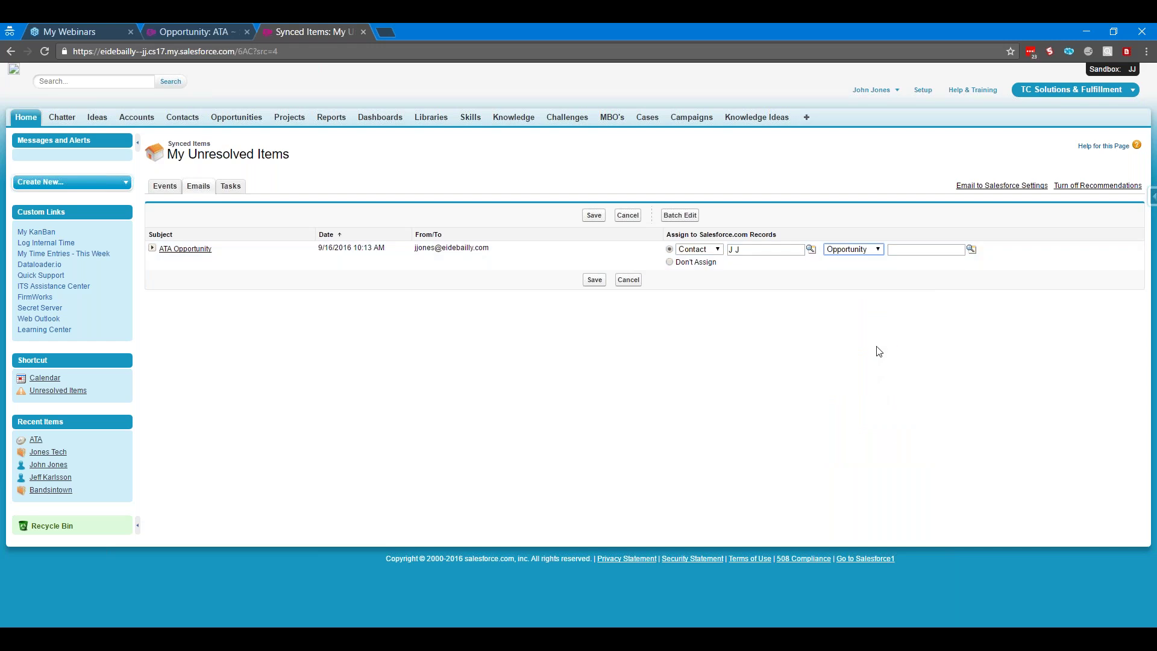
click(971, 249)
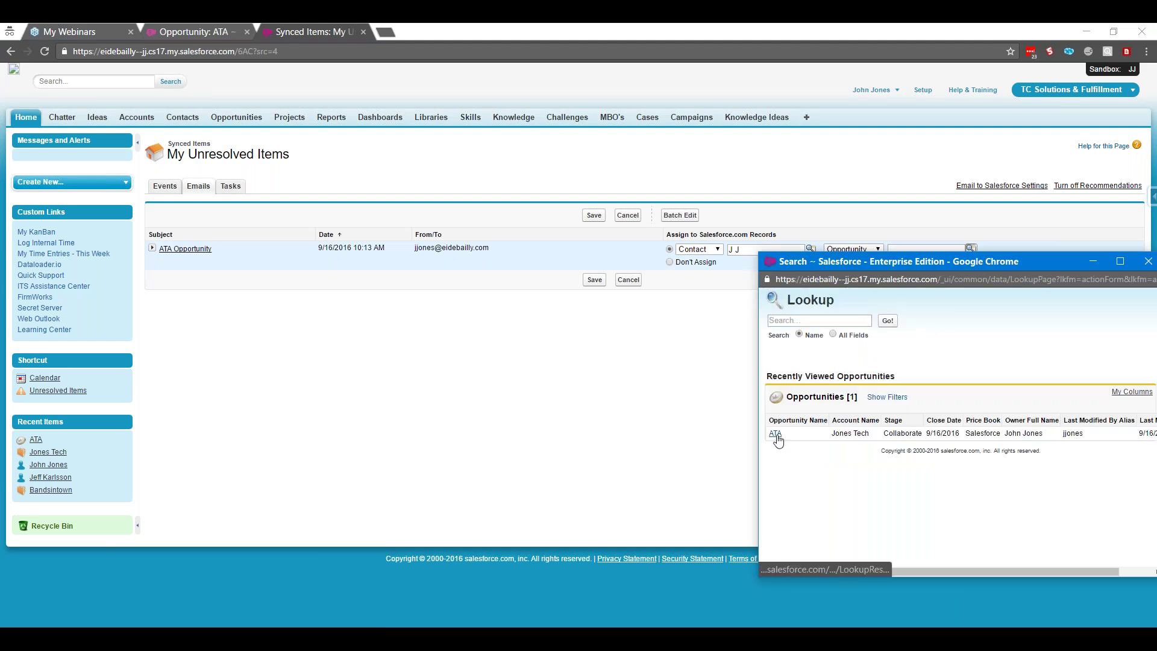
click(776, 434)
click(595, 280)
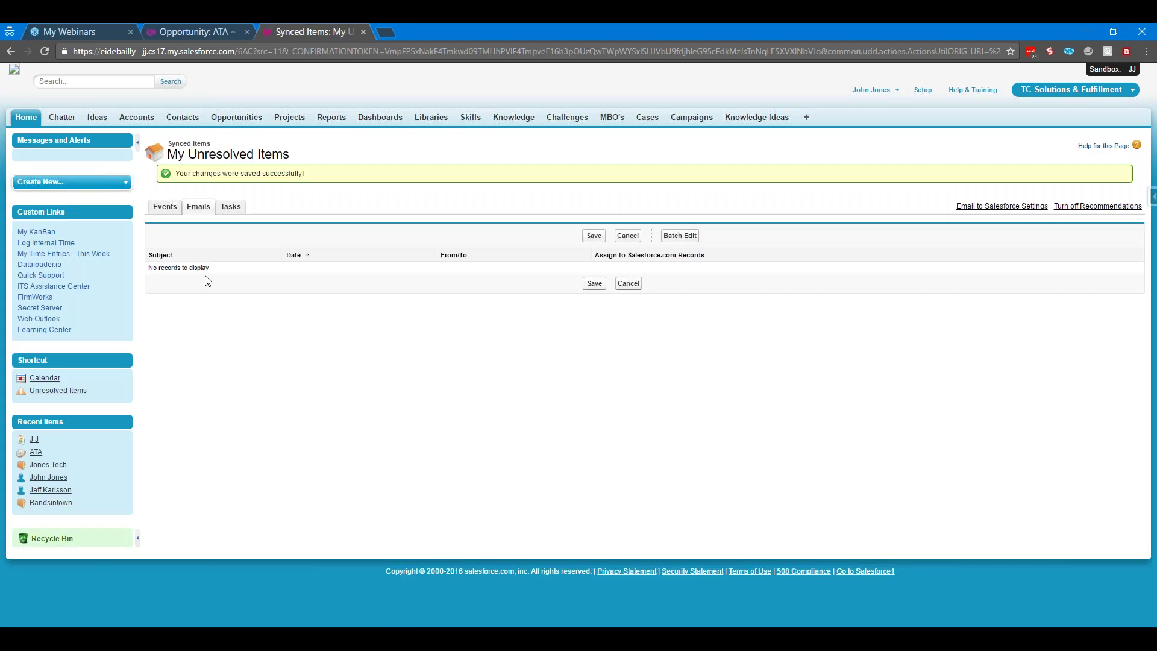
Open the ATA opportunity and locate the Email: ATA Opportunity task in Activity History
click(37, 455)
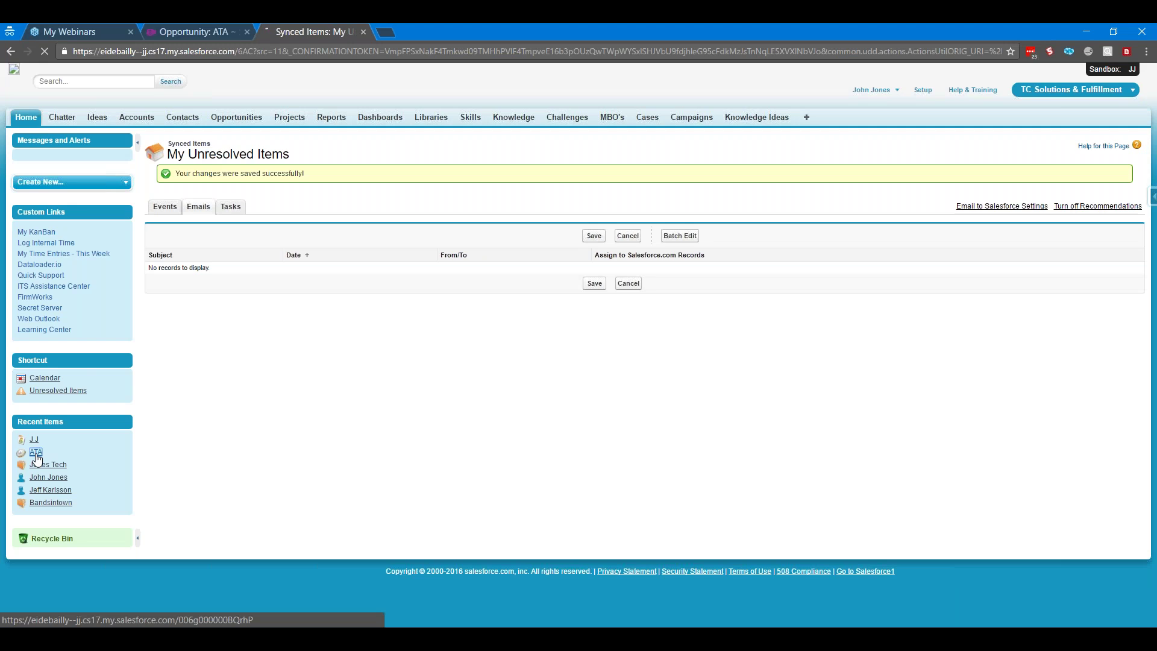
scroll(427, 382, down, 15)
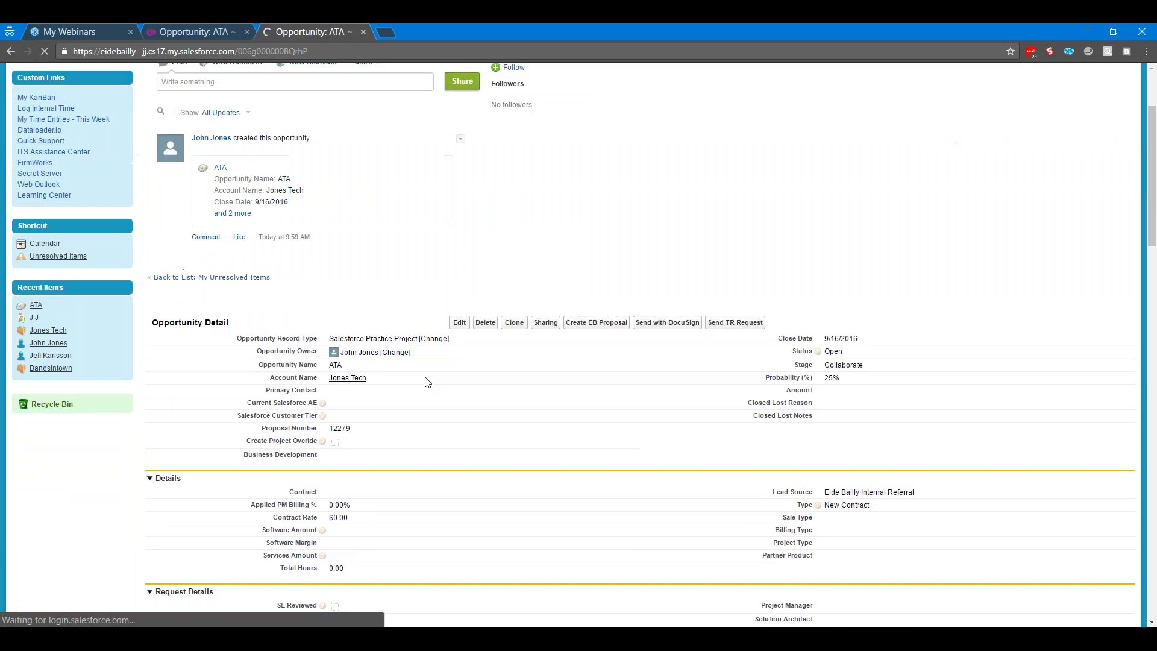
scroll(427, 382, down, 5)
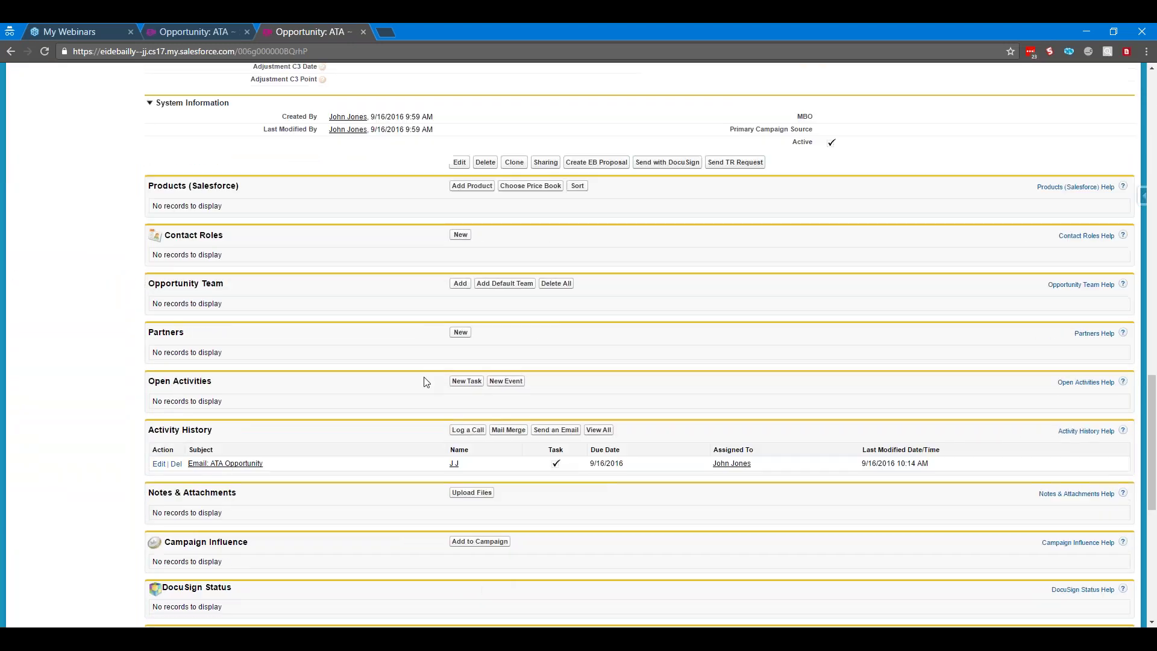
drag(265, 462, 188, 461)
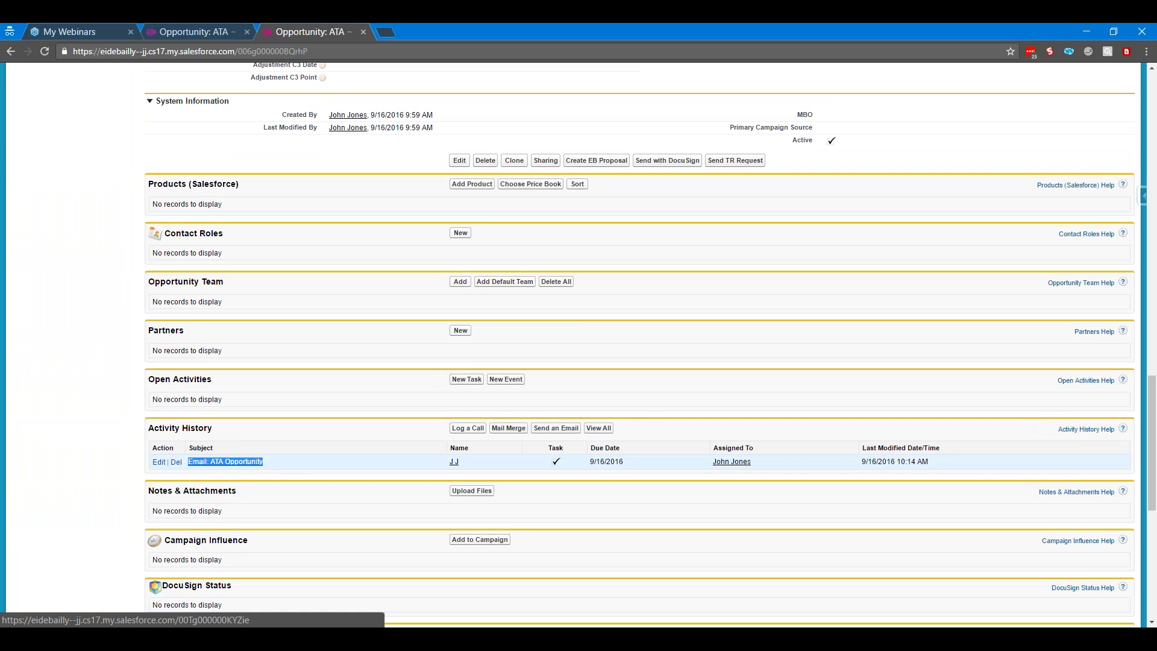
click(389, 432)
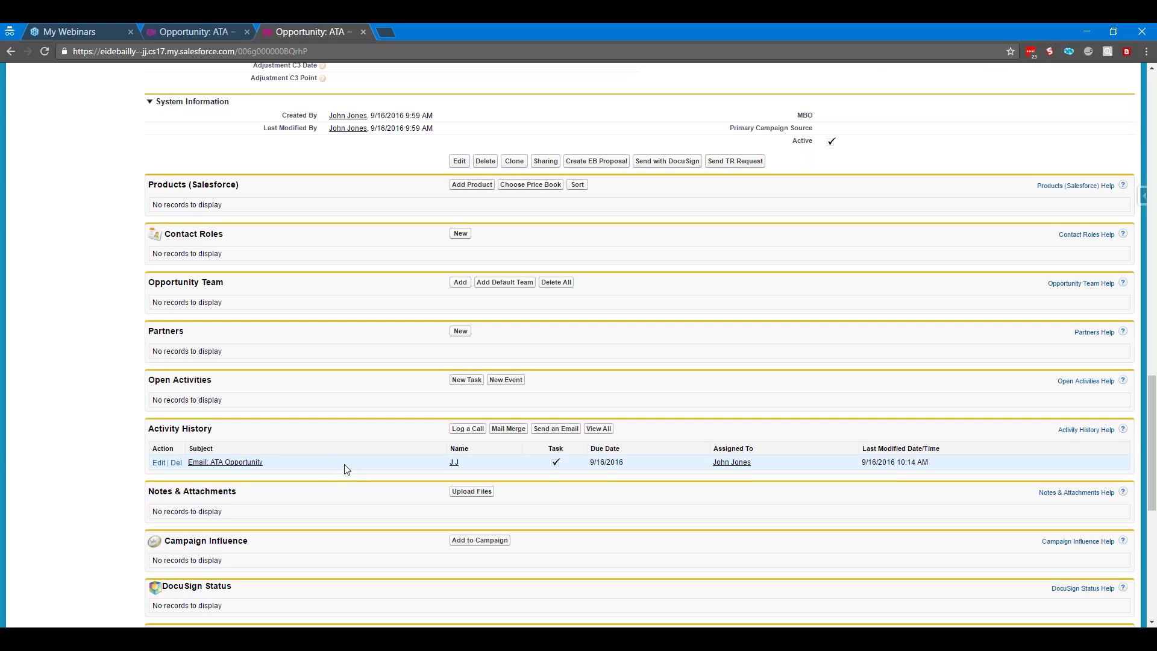
Scroll through the opportunity's Collaborate Stage and Points sections
scroll(347, 469, up, 9)
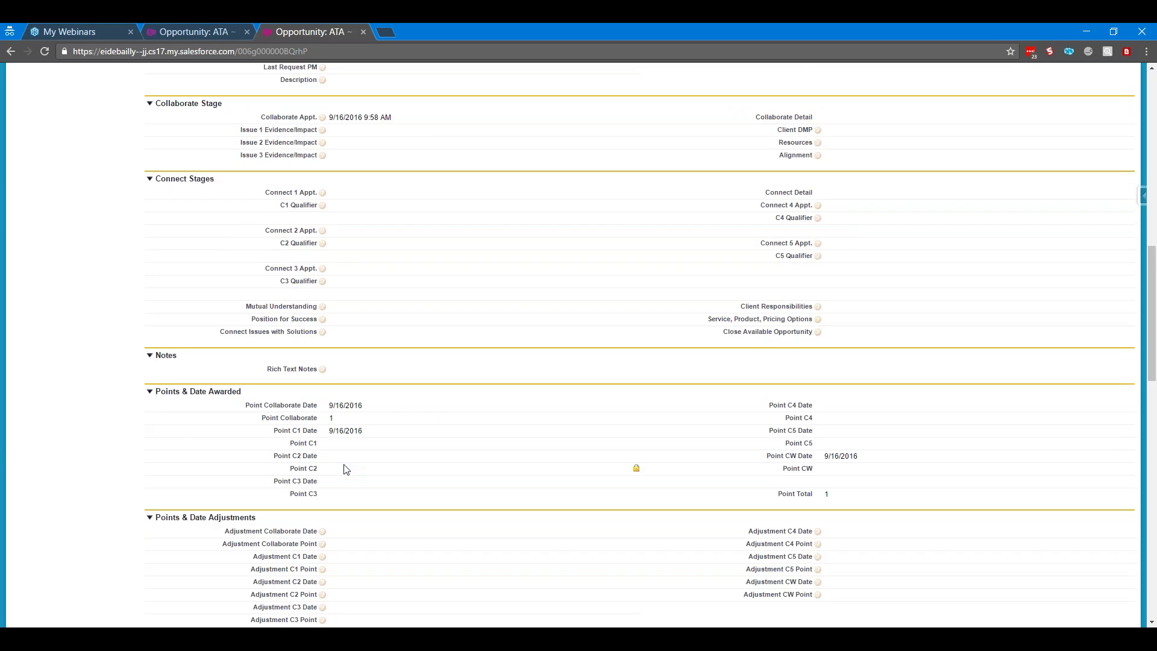
scroll(348, 470, up, 1)
scroll(348, 470, up, 7)
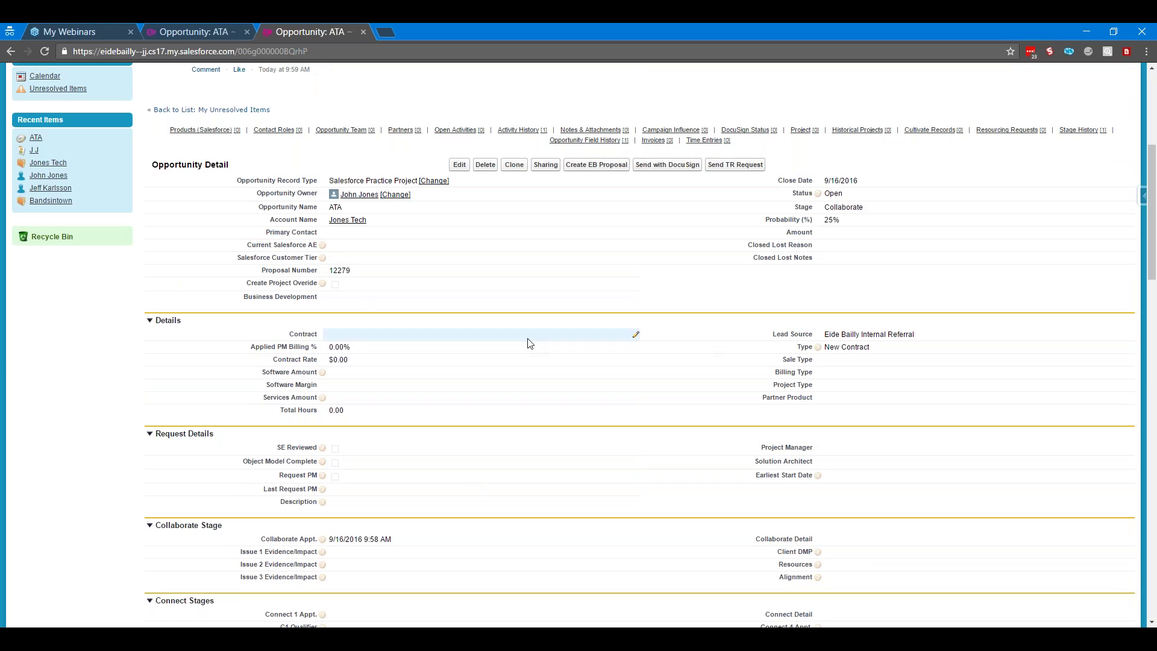
scroll(529, 342, down, 1)
scroll(529, 342, down, 20)
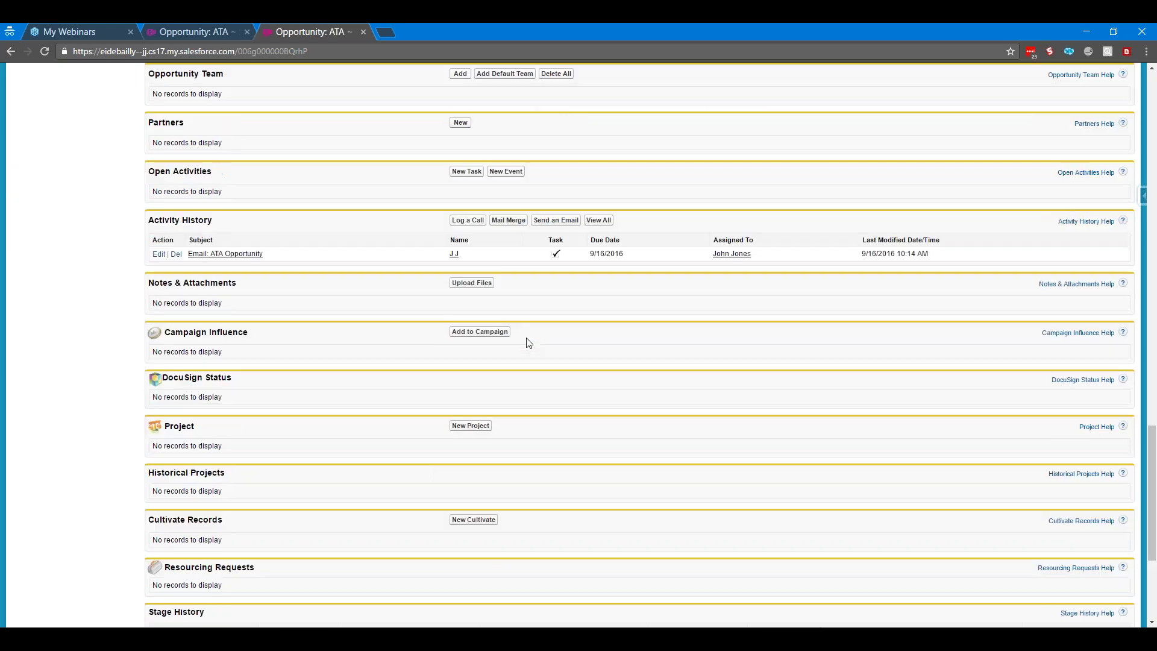
scroll(457, 319, up, 6)
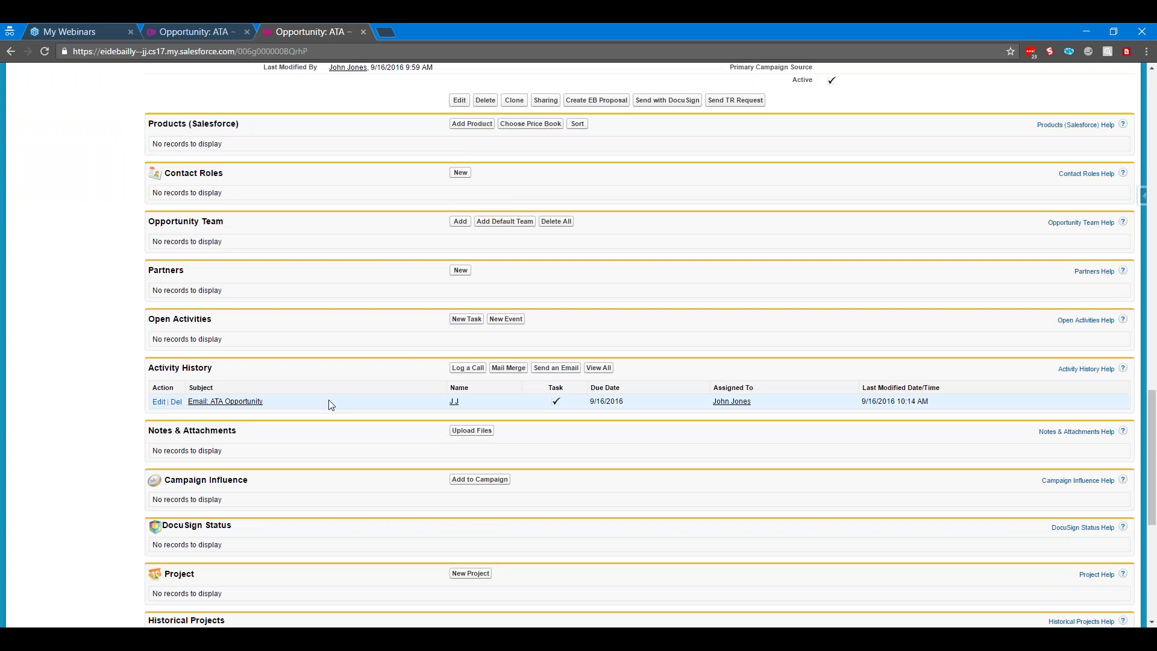
scroll(328, 401, up, 1)
scroll(328, 399, up, 3)
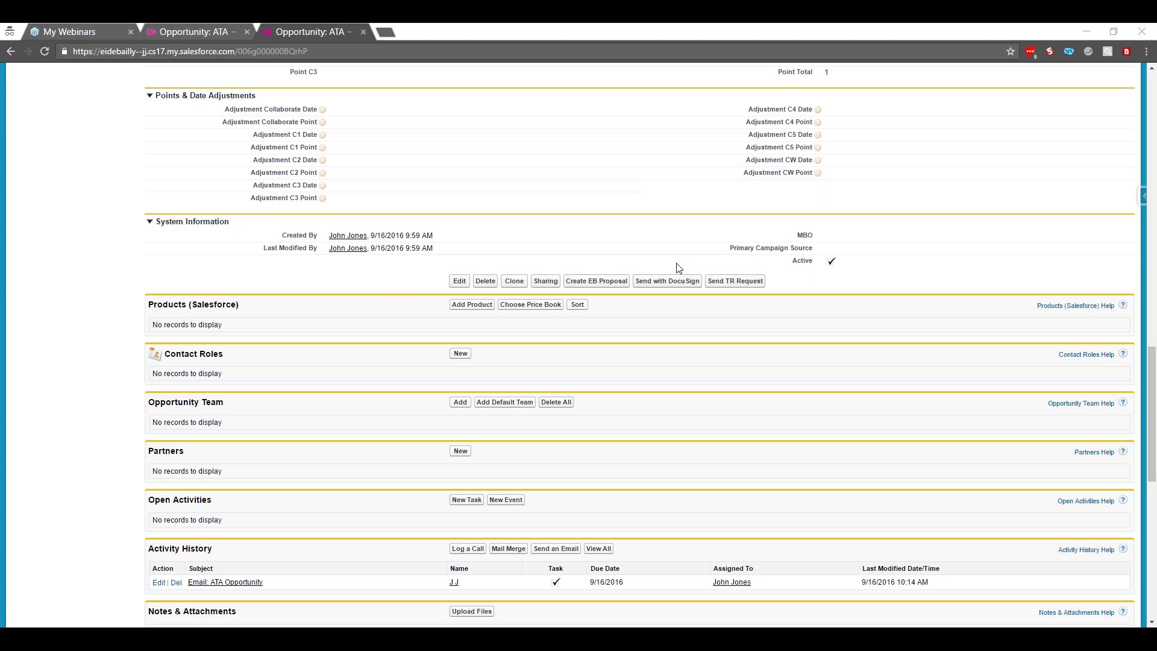
scroll(606, 260, up, 7)
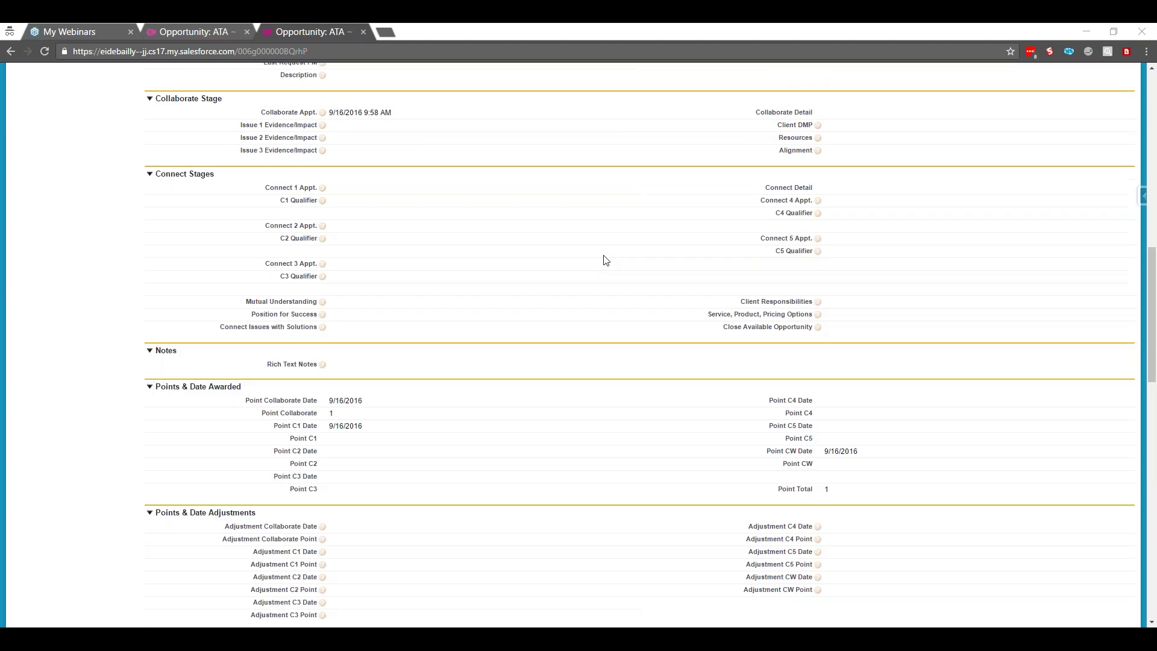
scroll(606, 260, up, 10)
scroll(606, 259, down, 5)
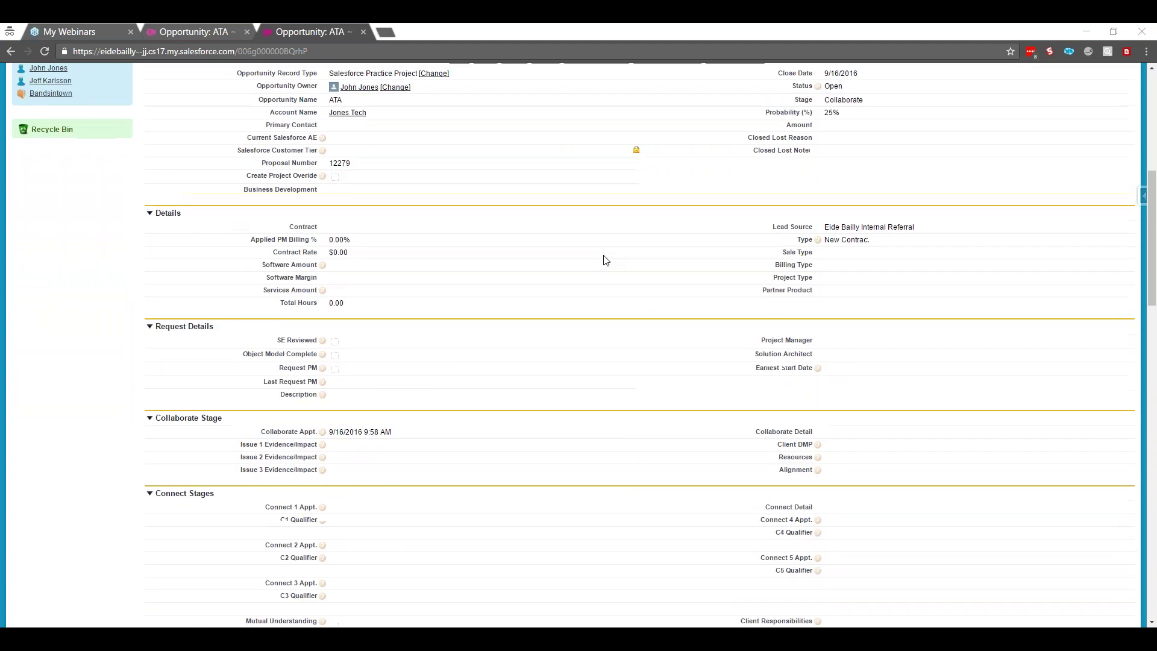
scroll(606, 260, up, 3)
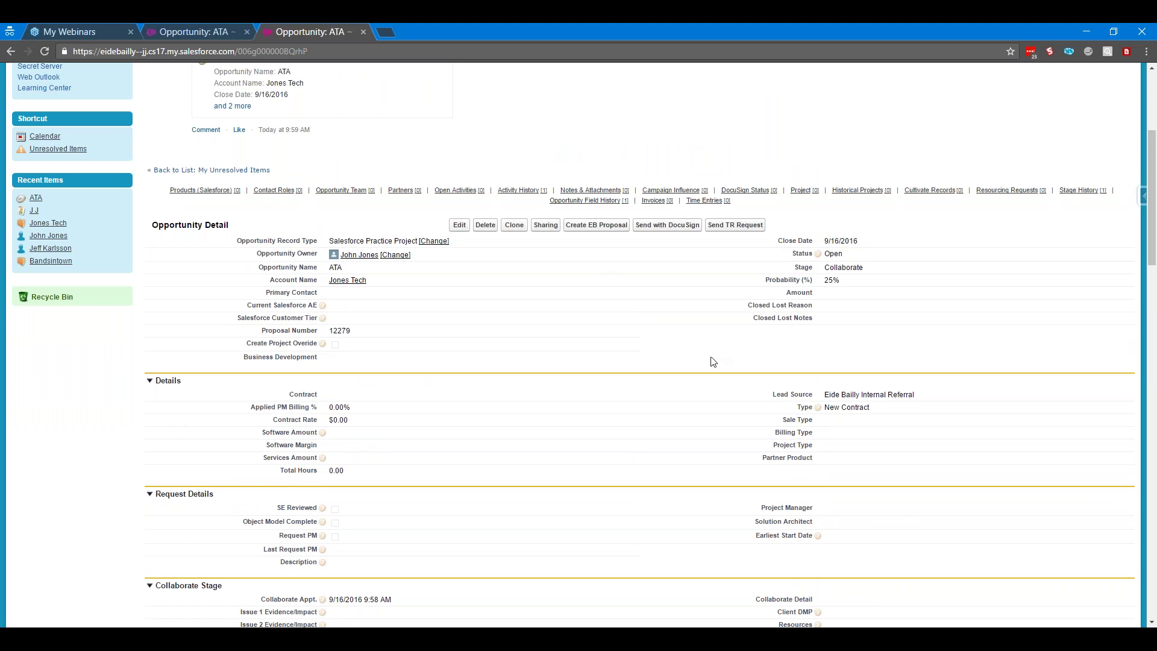
scroll(714, 362, down, 1)
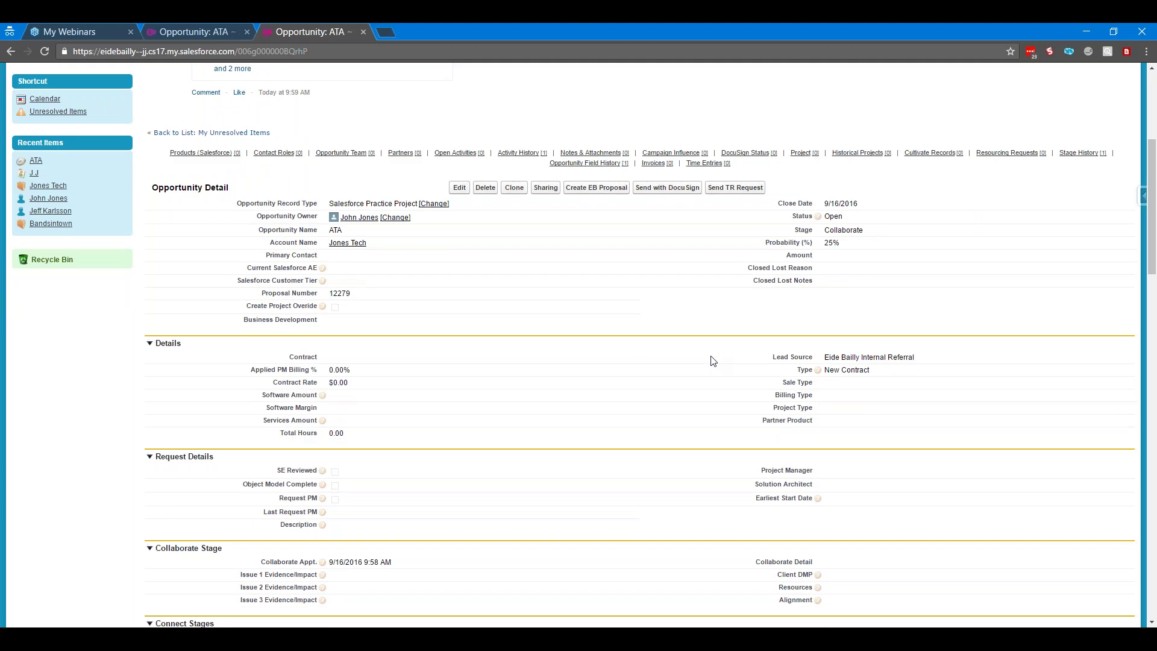
scroll(714, 362, down, 2)
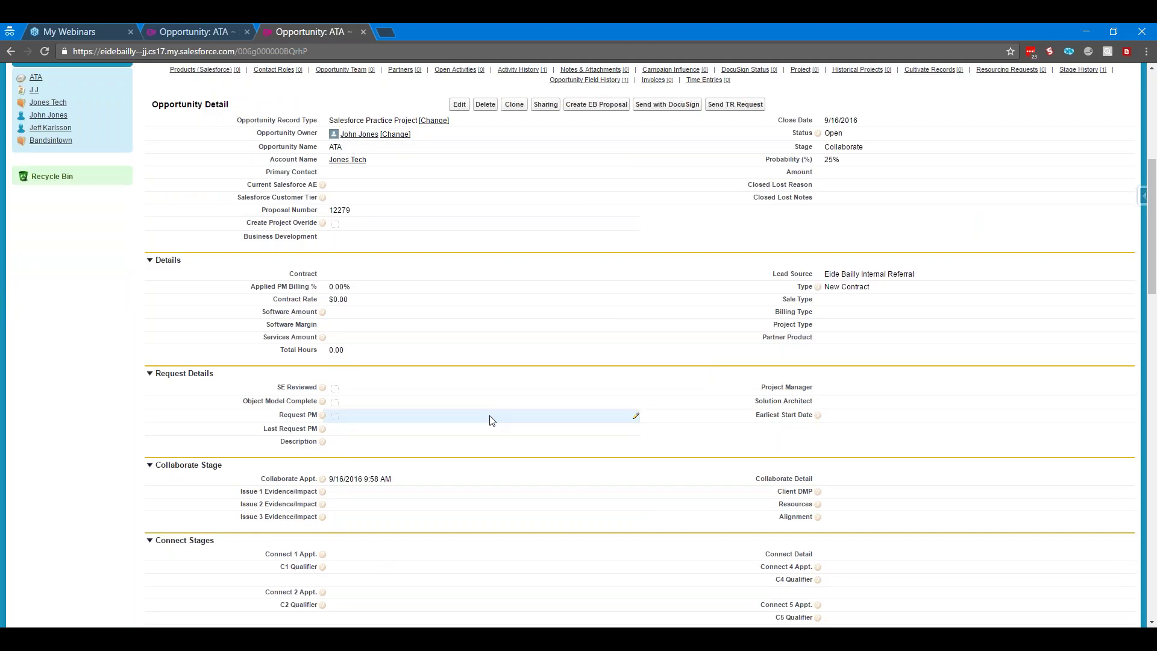
scroll(490, 420, down, 1)
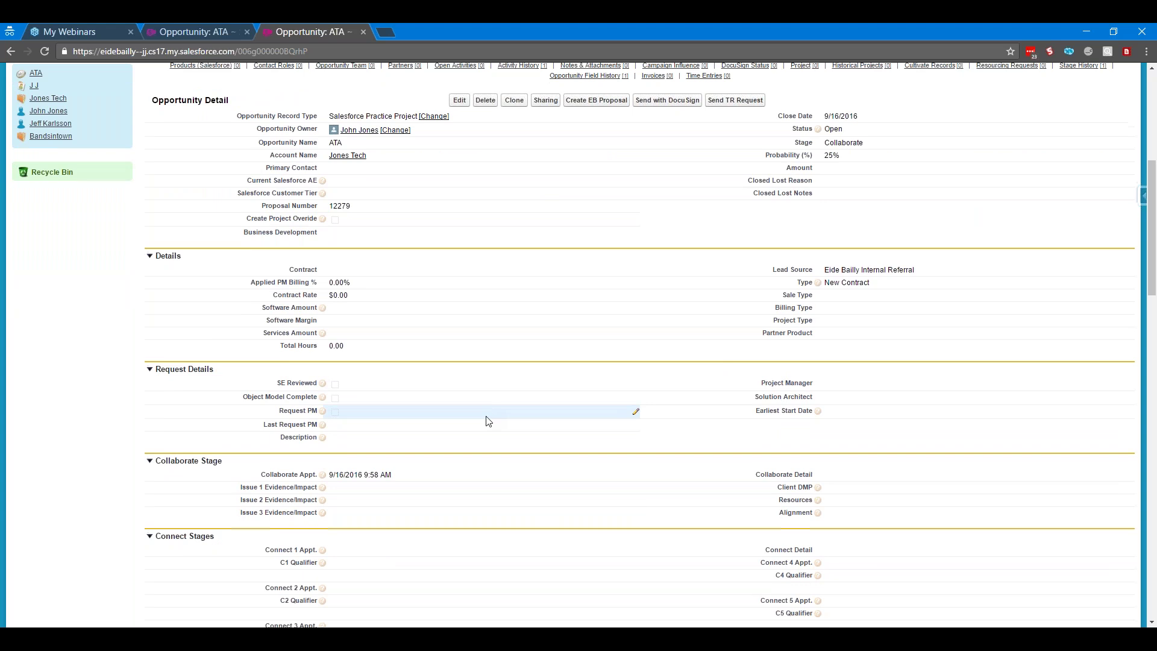
scroll(488, 421, down, 4)
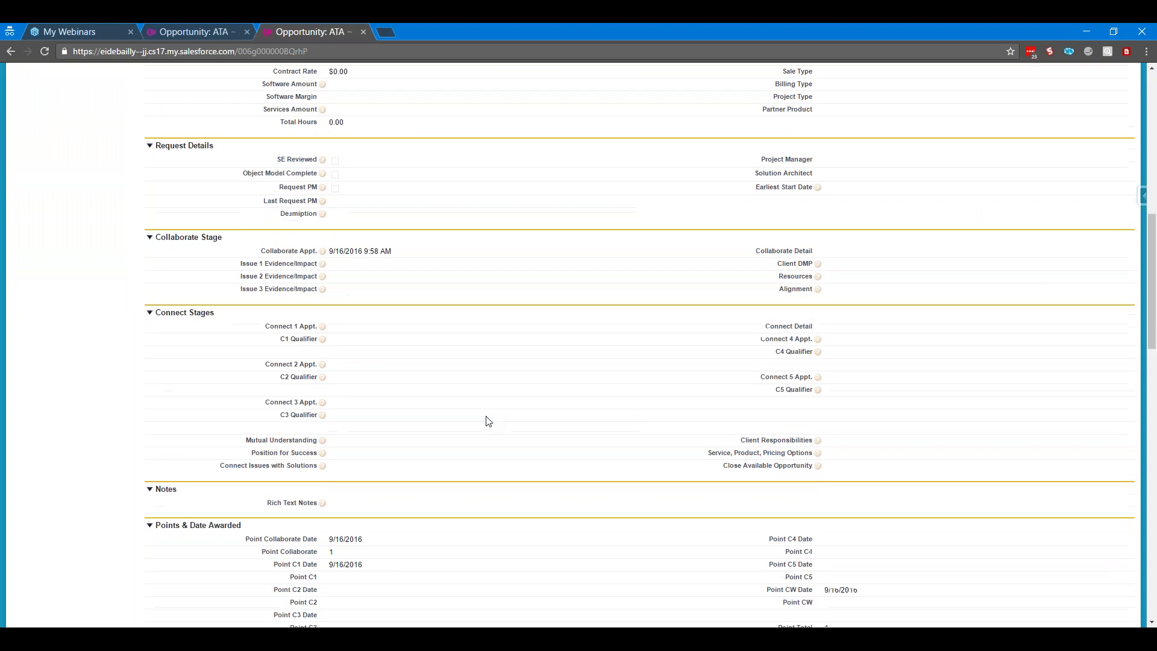
Enter Connect 1 Appt. as September 16, 2016 and C1 Qualifier as 'Notes' on ATA
double_click(364, 321)
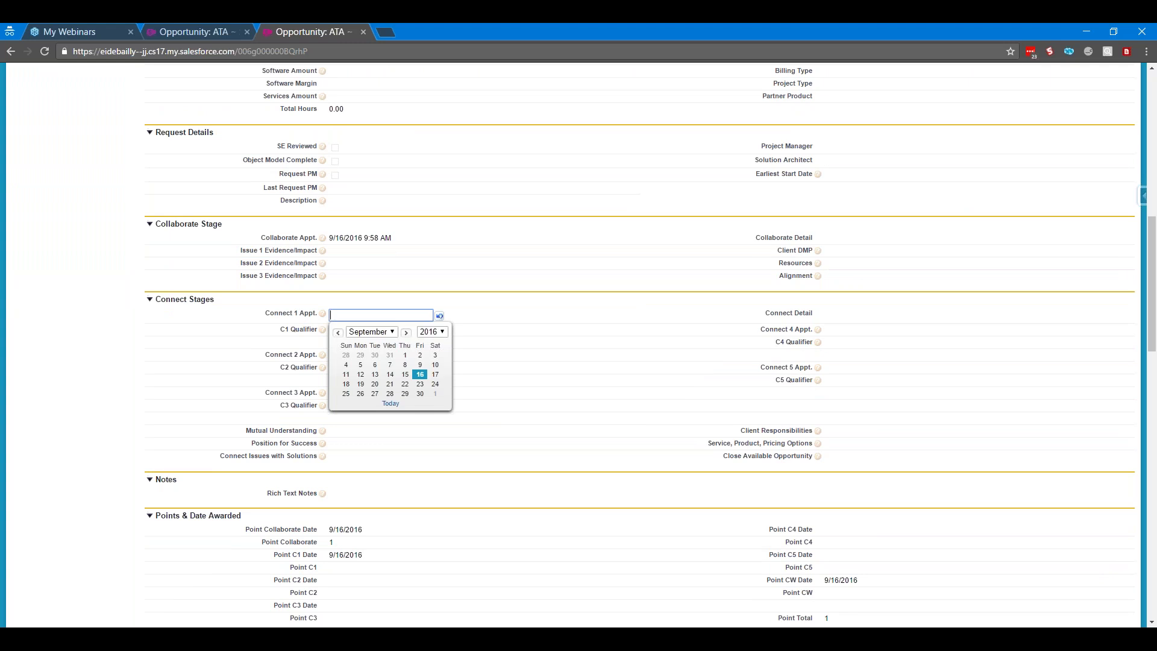
click(420, 374)
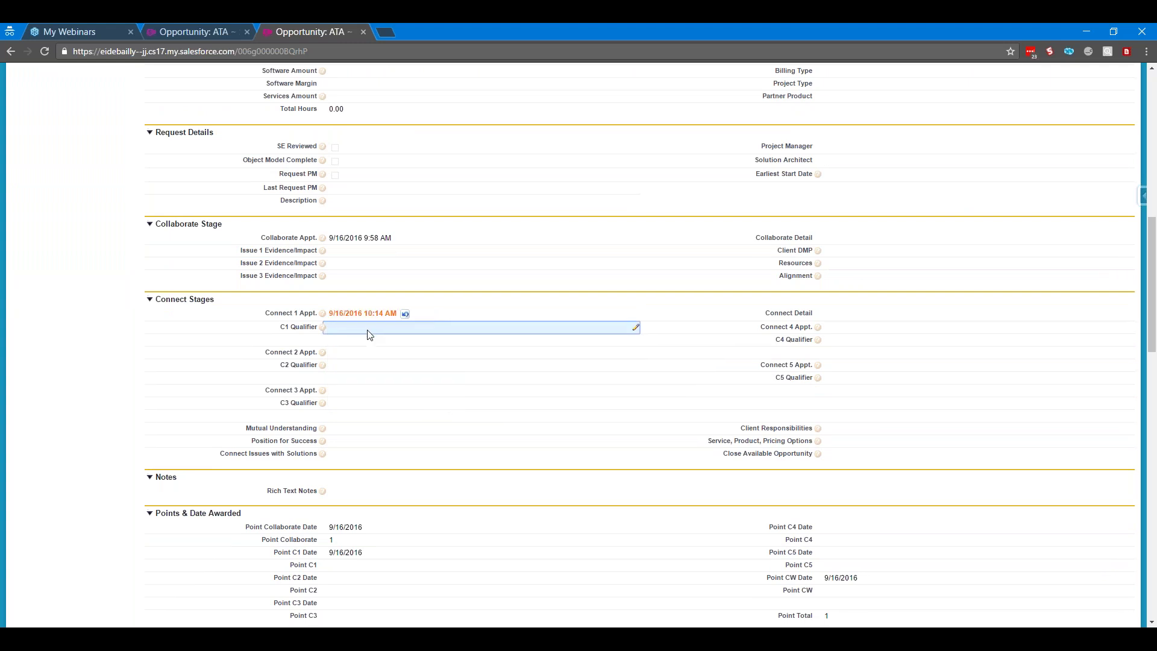
double_click(369, 335)
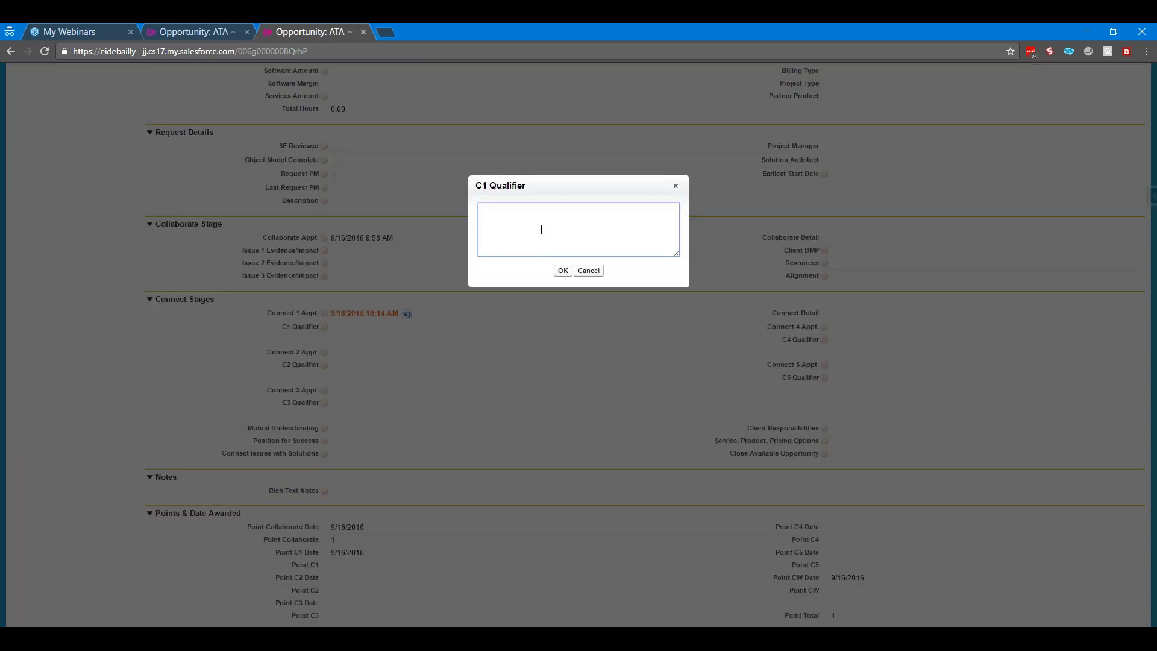
text(Notes)
click(564, 271)
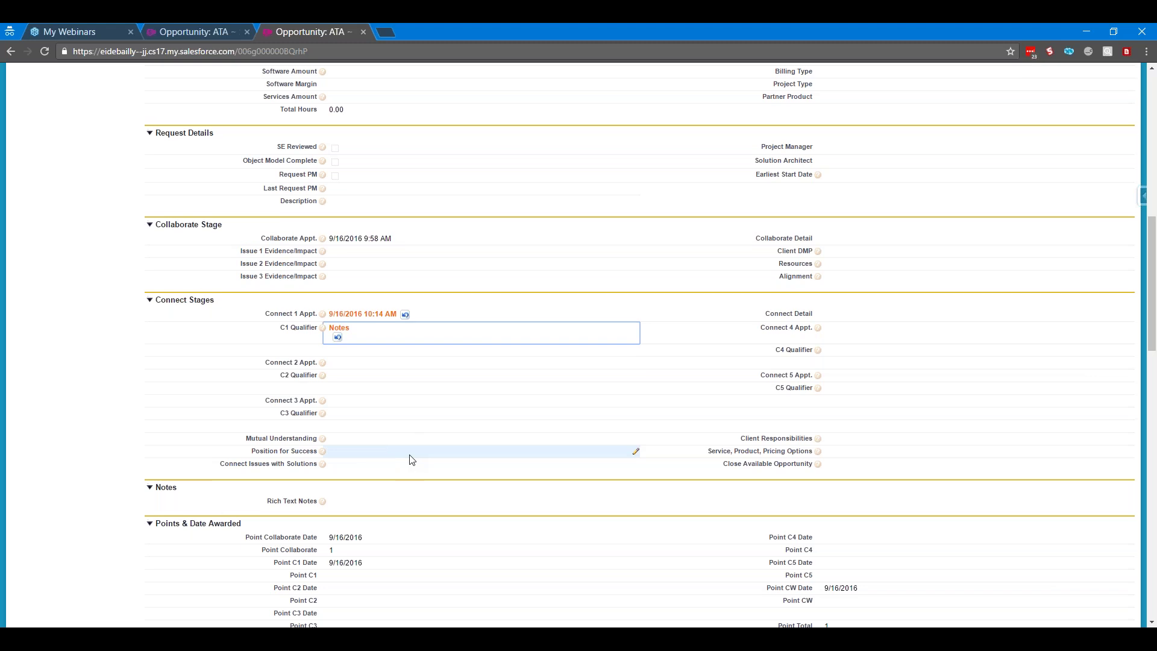
Review the Stage picklist values, keep Collaborate, and cancel the inline edit
scroll(410, 459, up, 11)
scroll(508, 445, down, 3)
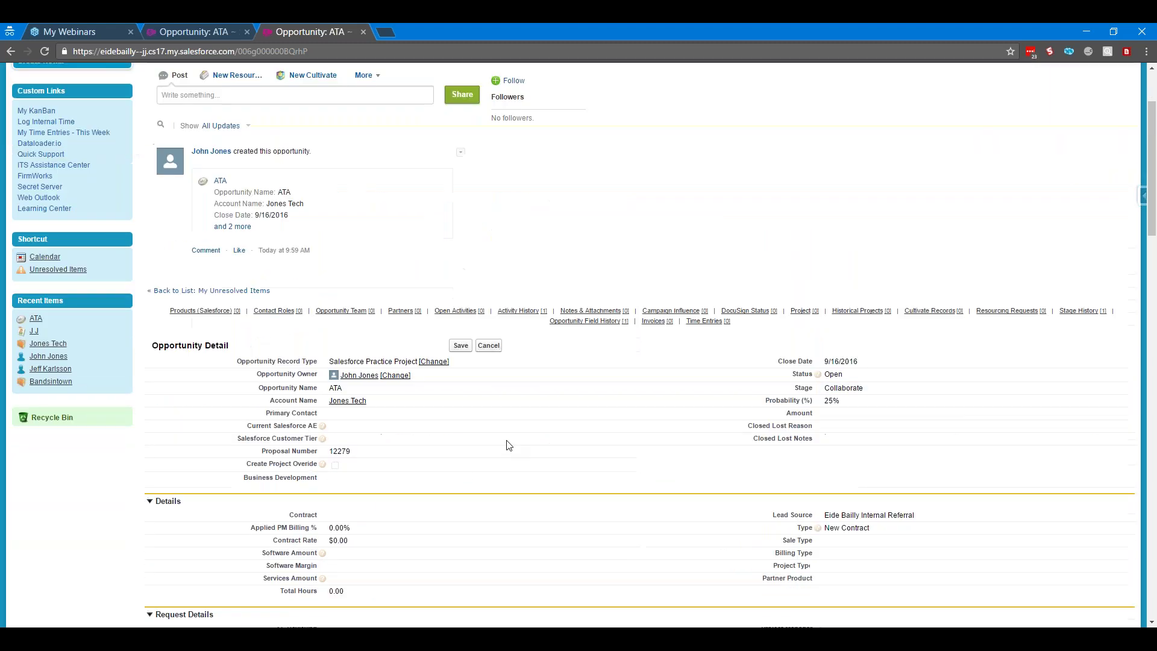
double_click(844, 389)
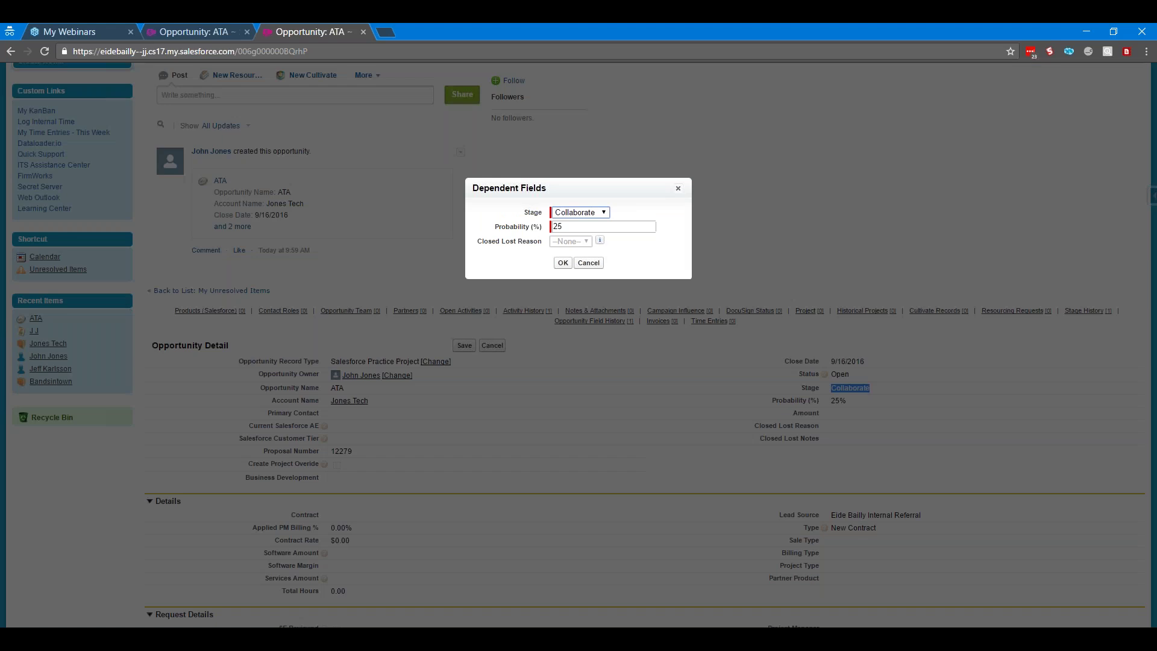
click(604, 214)
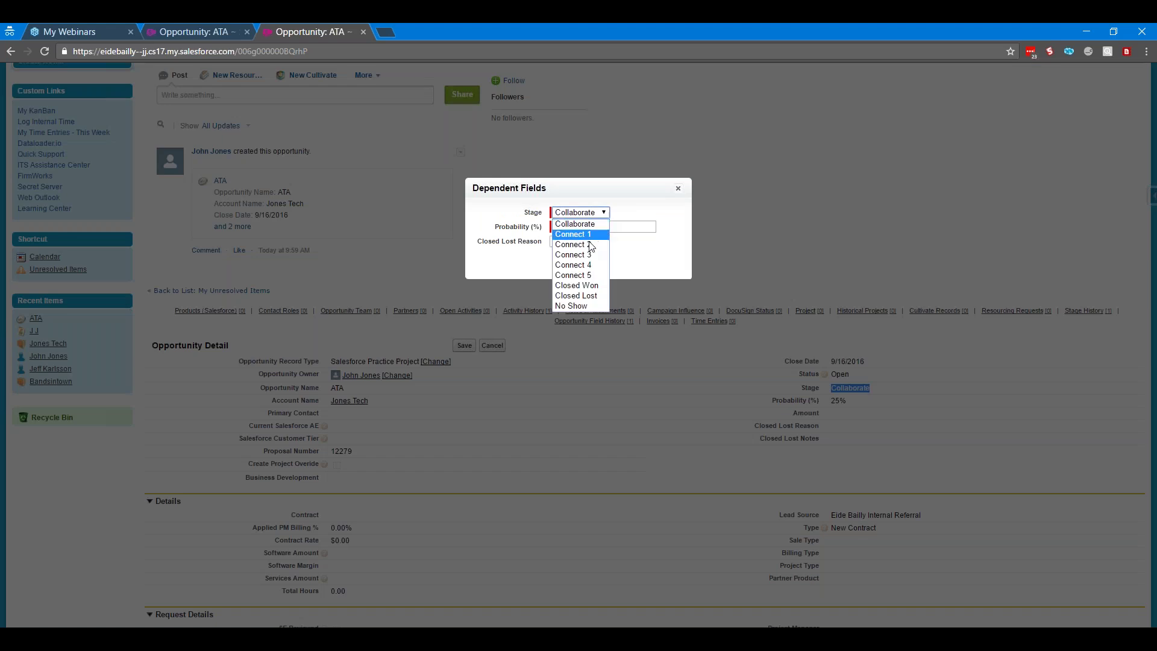
click(632, 260)
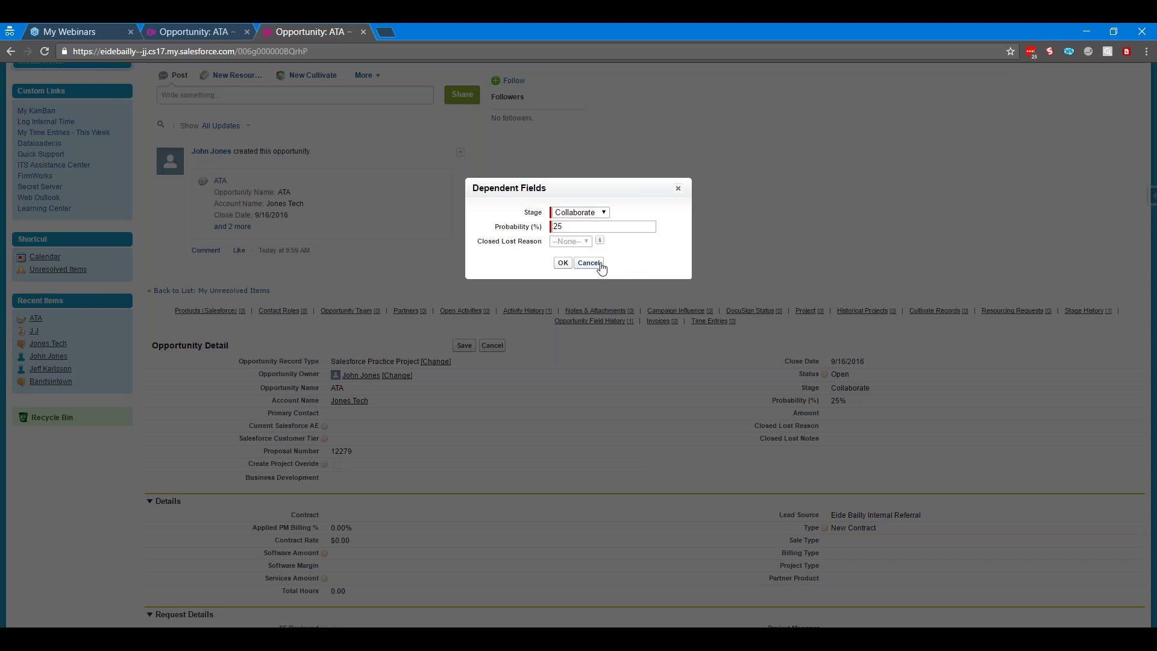
click(602, 268)
Scroll back to the top of the ATA opportunity and focus the browser window
scroll(486, 347, down, 7)
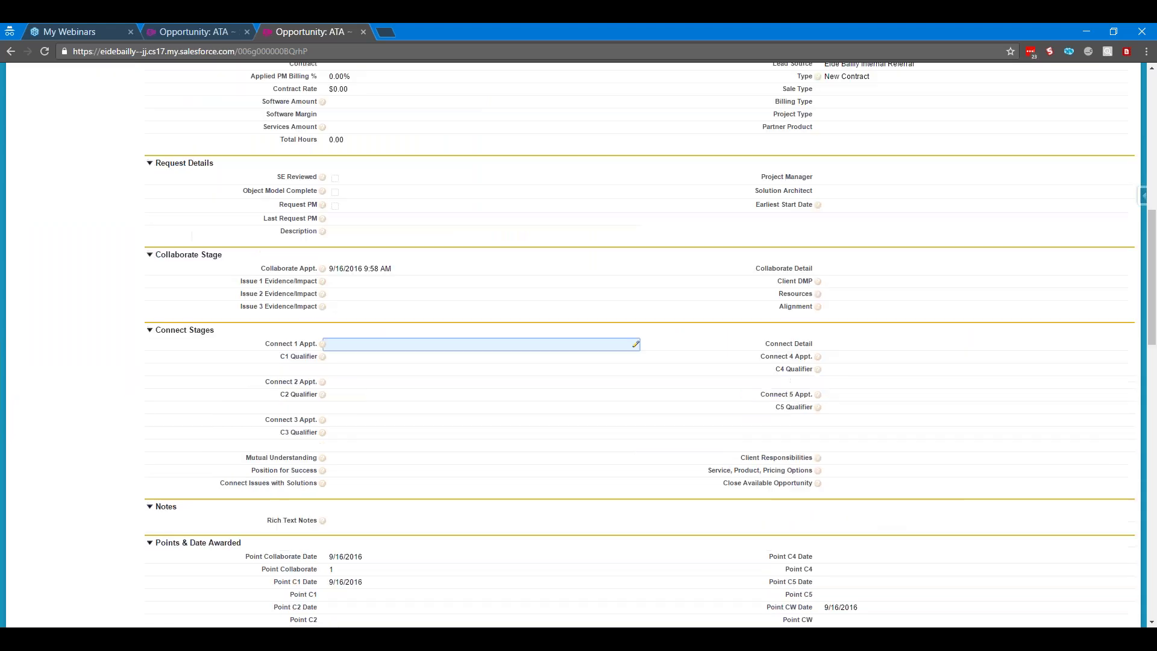
scroll(665, 358, up, 4)
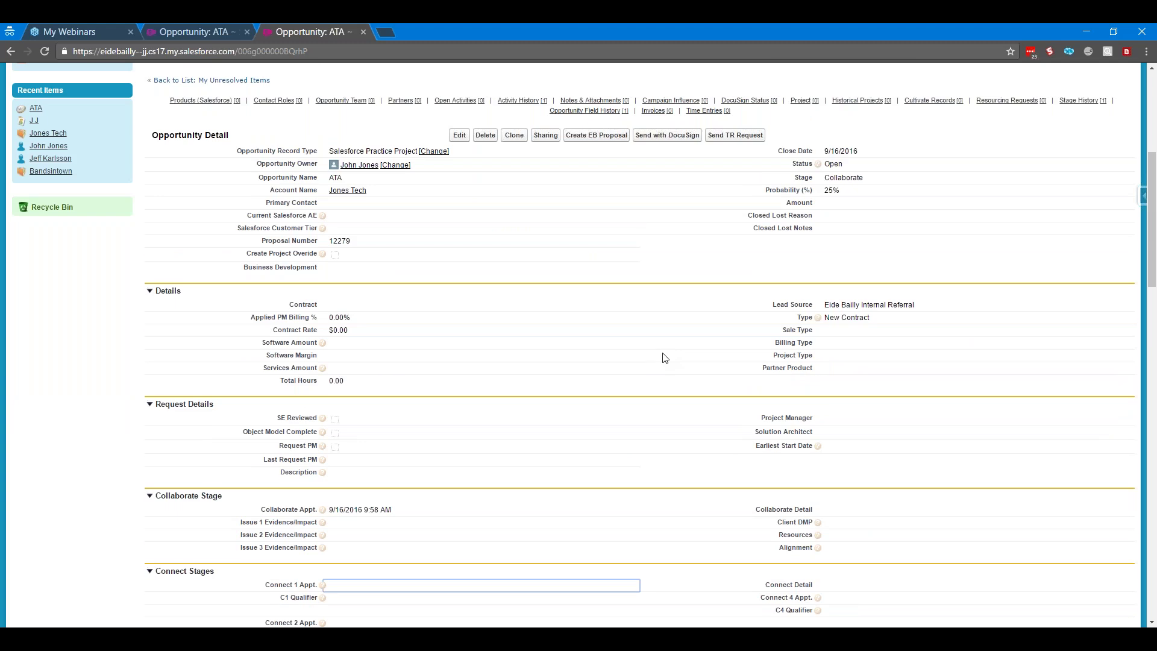
scroll(665, 358, up, 2)
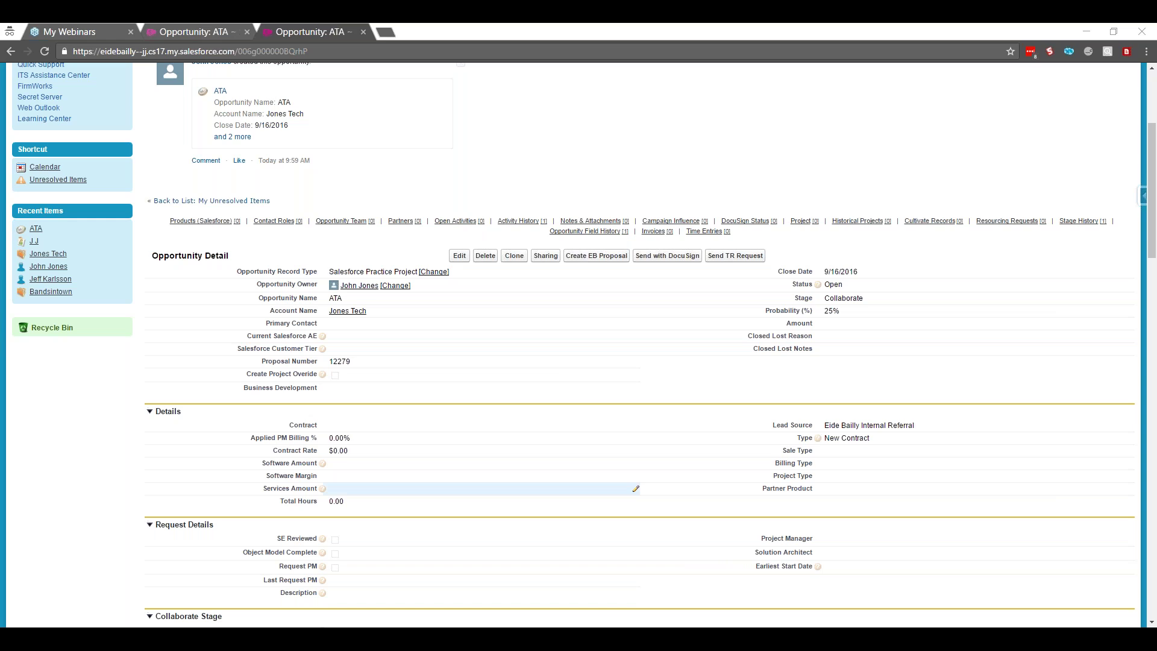
click(785, 376)
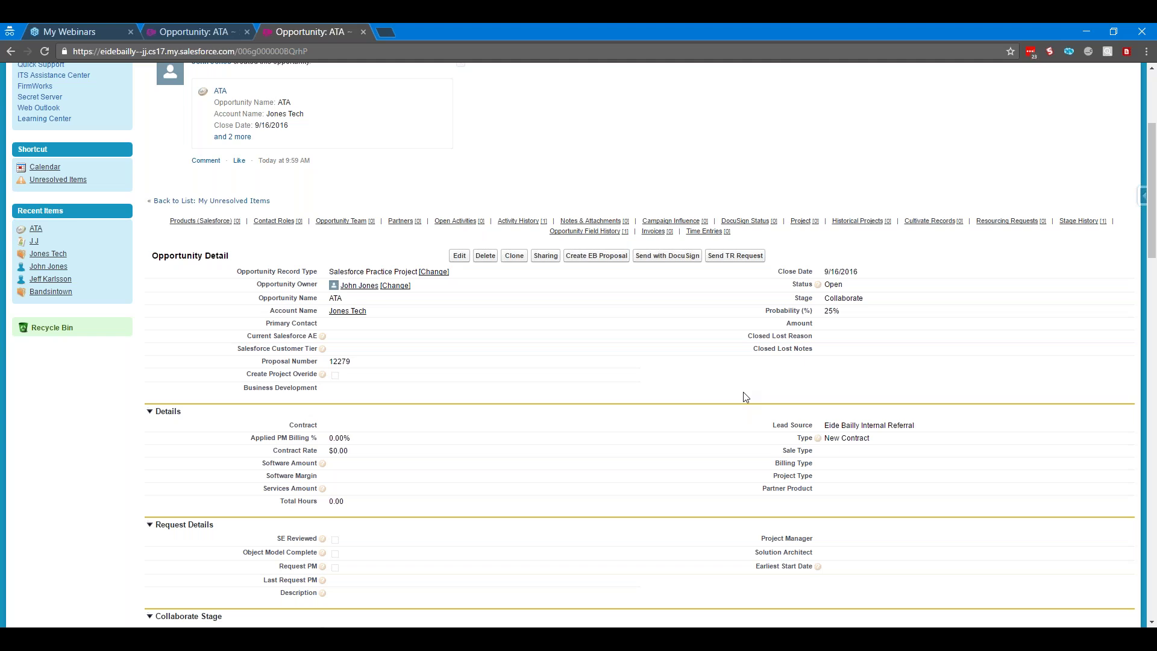
Show the bookmarks bar and open Improve Your Salesforce Knowledge and Skills from the Eide Bailly folder
key(ctrl+shift+b)
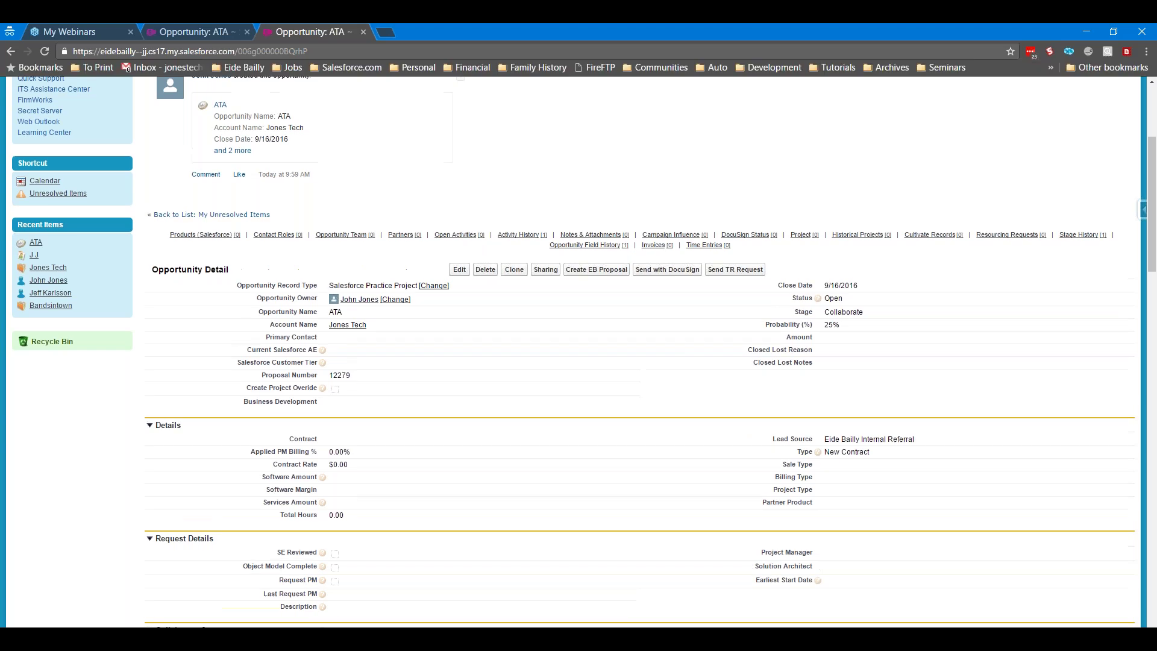
click(240, 68)
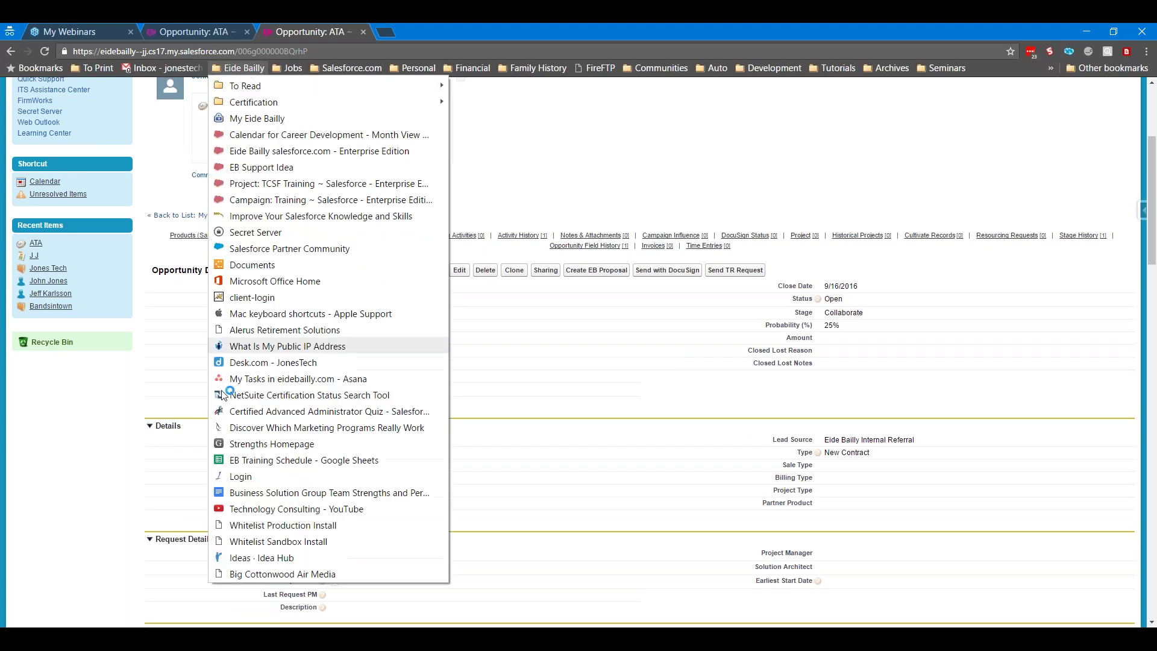
click(301, 215)
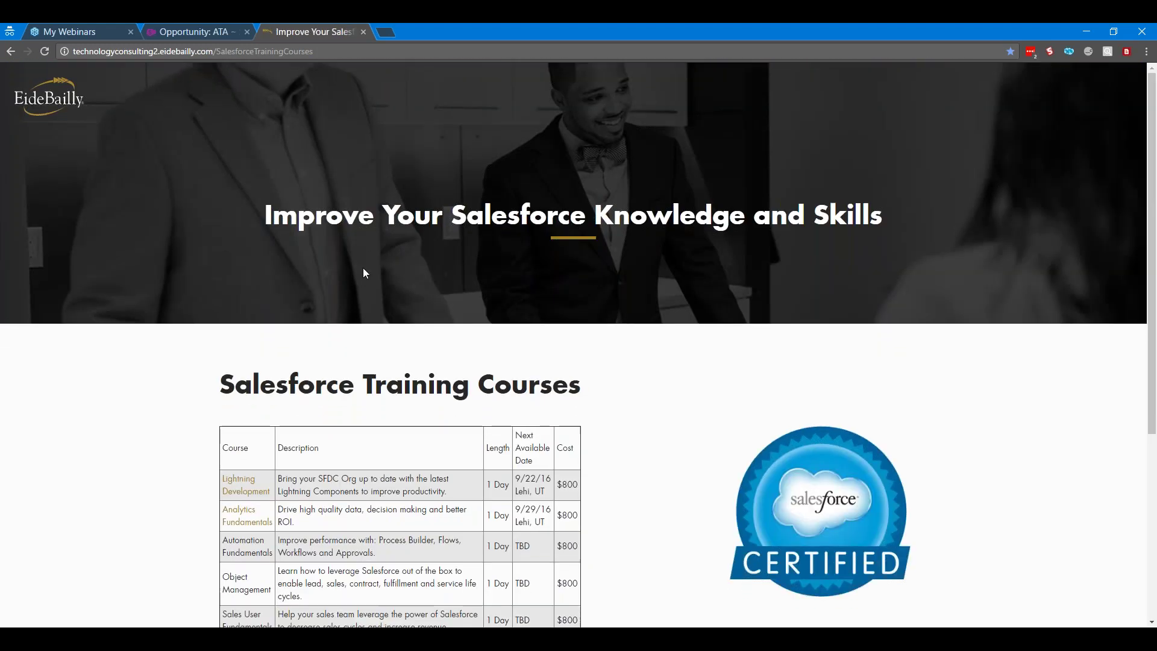
Scroll the Salesforce Training Courses table, selecting the Automation Fundamentals course name and the page URL
scroll(621, 482, down, 2)
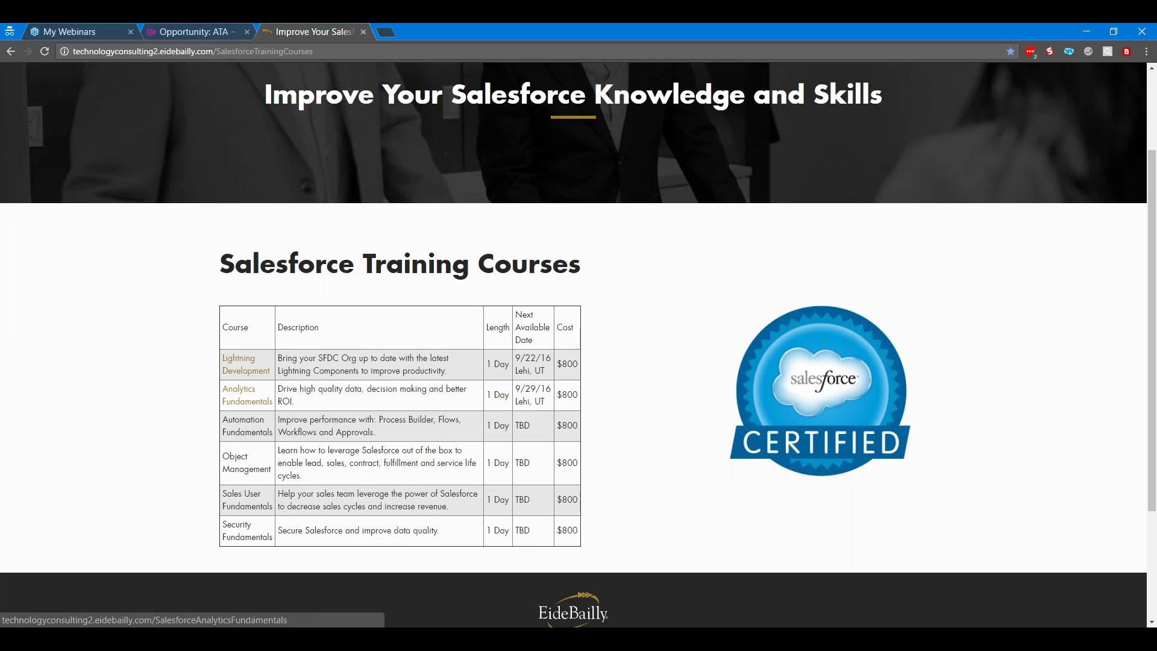
triple_click(226, 422)
click(250, 476)
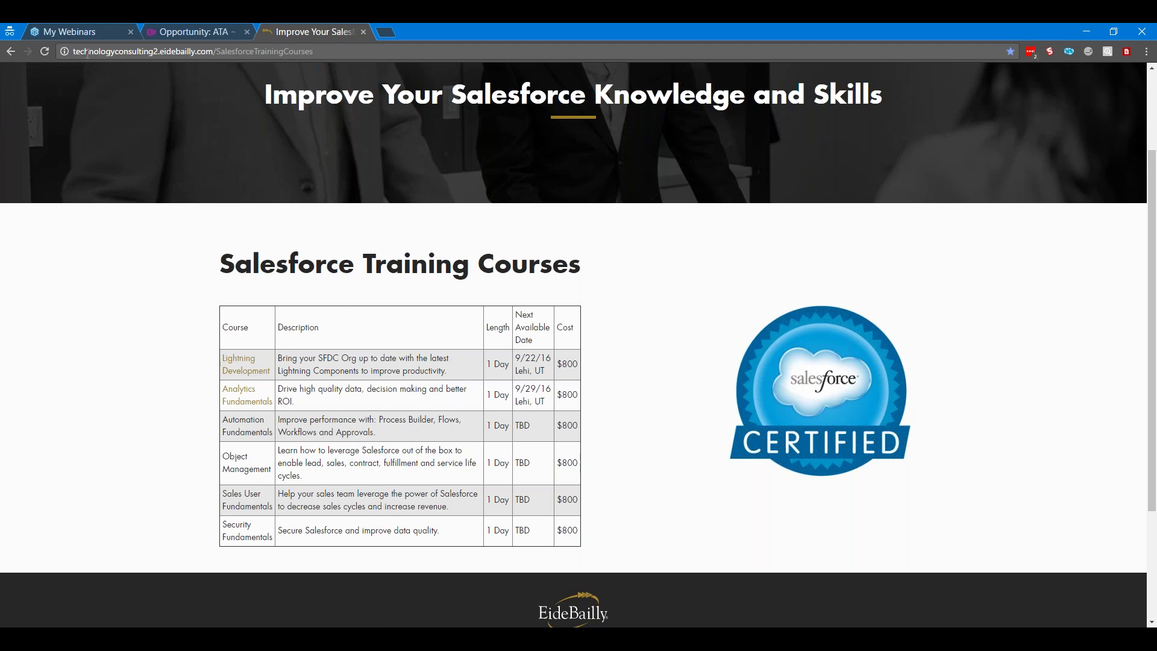
click(322, 48)
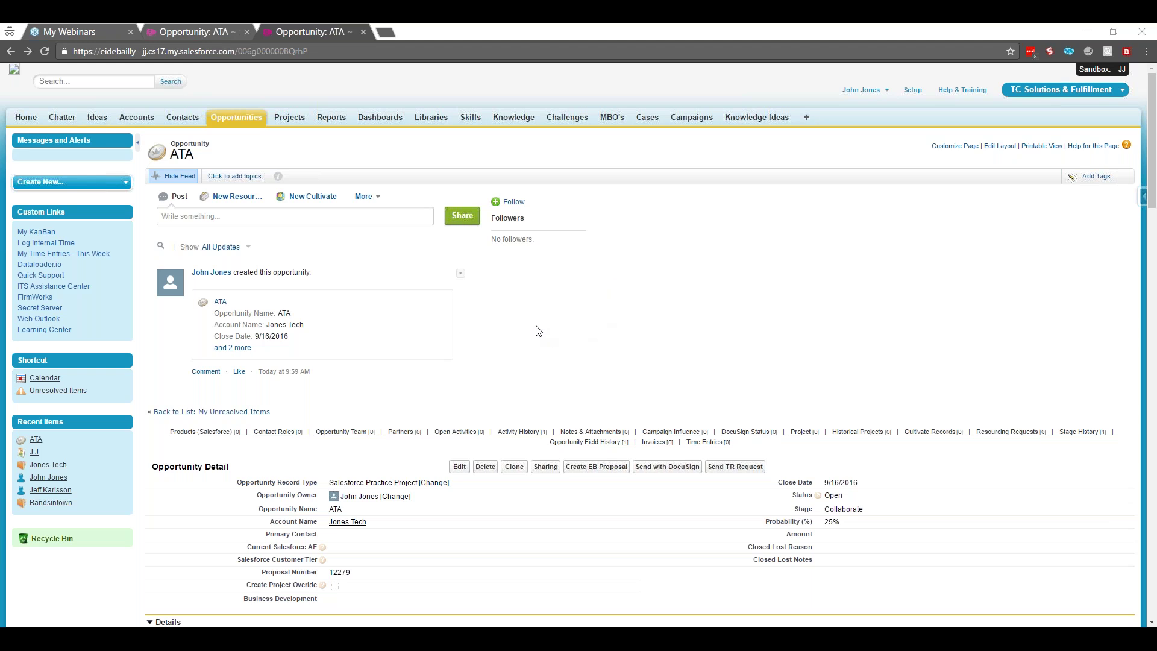
click(462, 275)
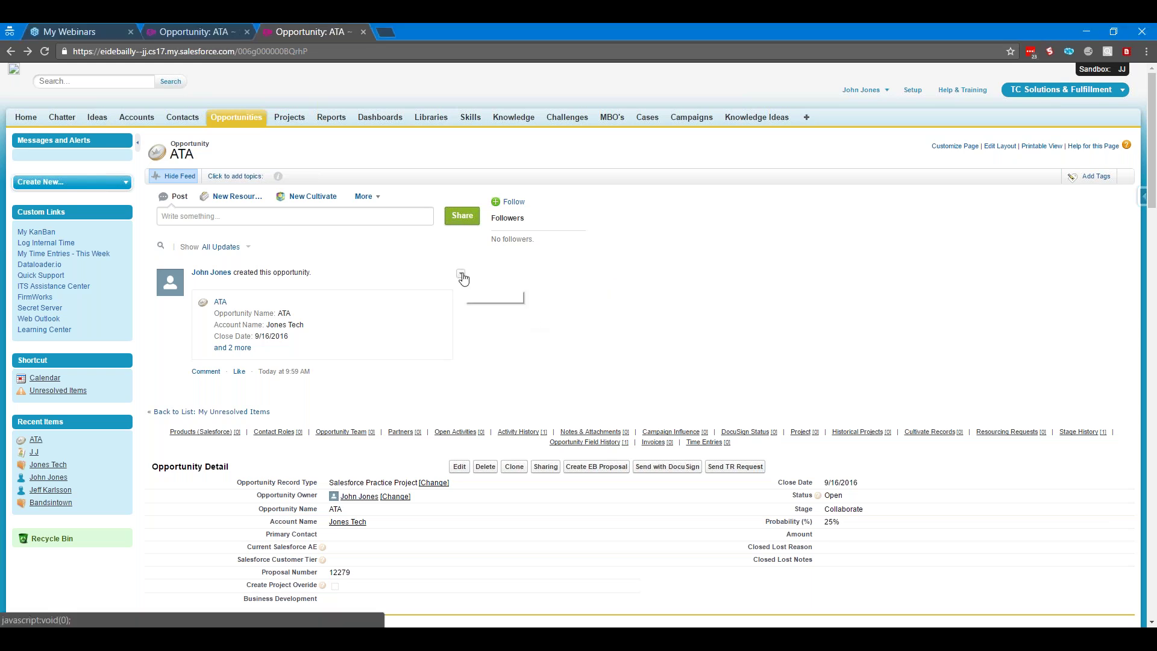